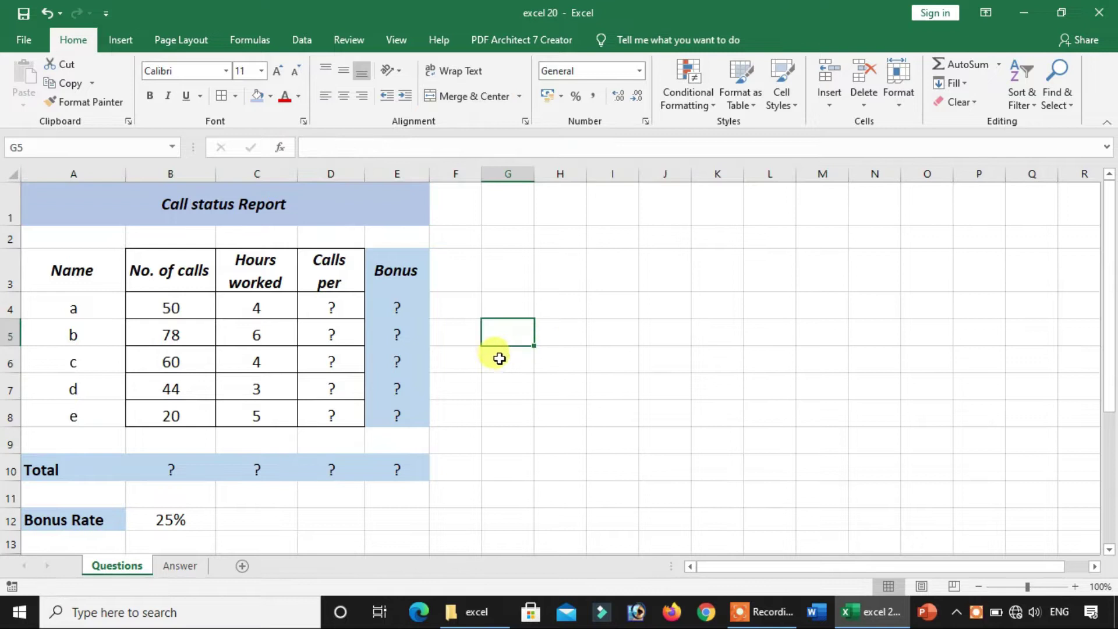
Step: Examine the Call status Report table on the Questions sheet, including its unfilled Calls per, Bonus and Total cells
drag(359, 300, 365, 412)
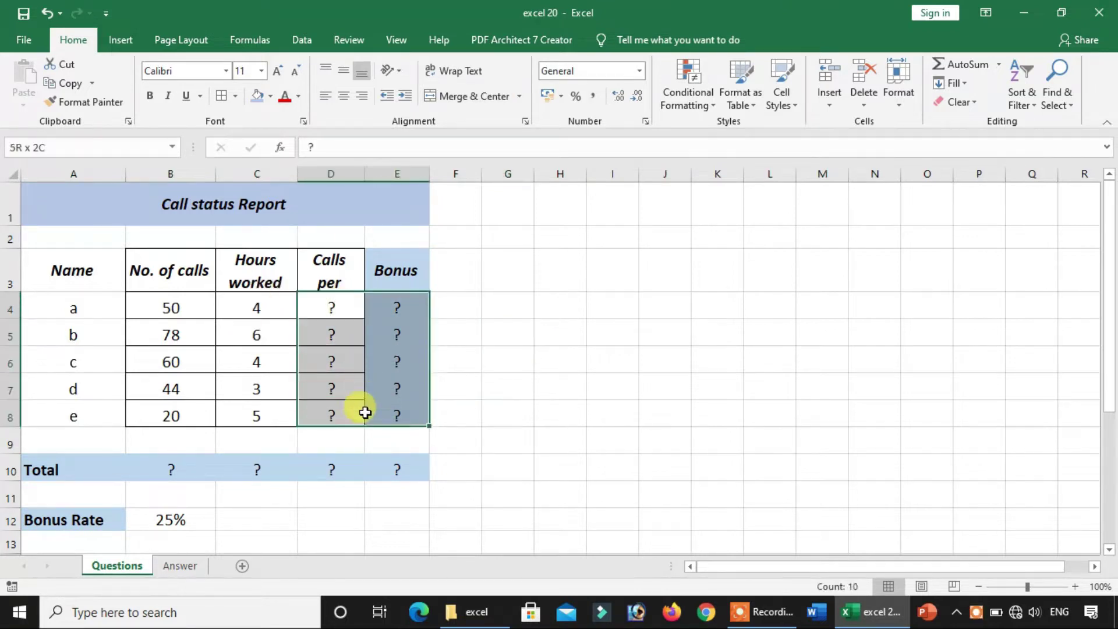
drag(195, 469, 401, 470)
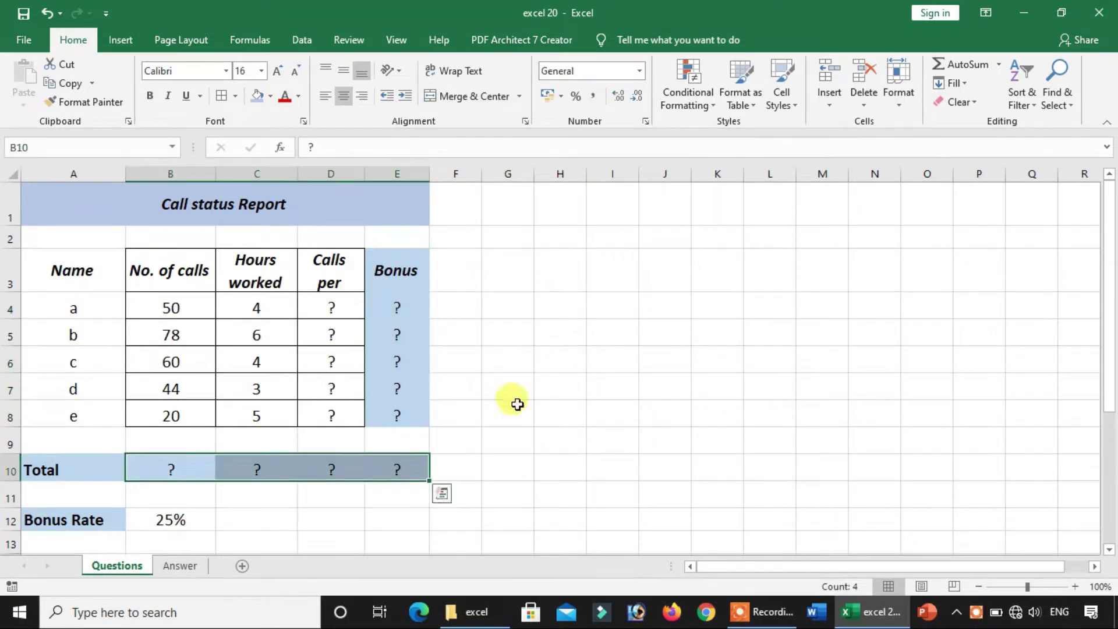
click(641, 349)
drag(289, 219, 299, 491)
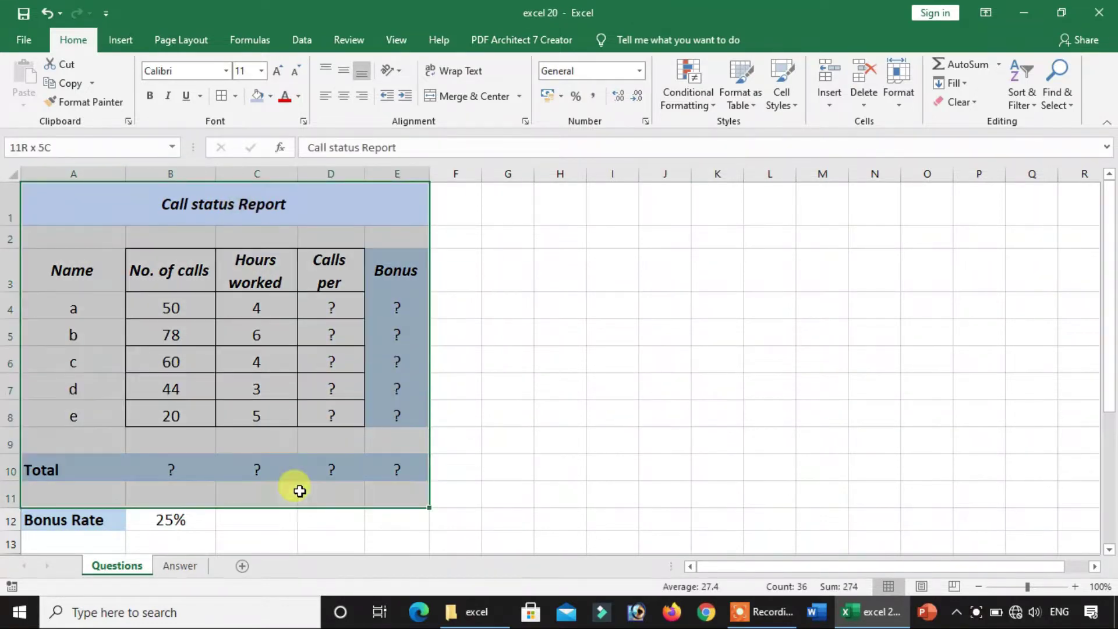
click(568, 434)
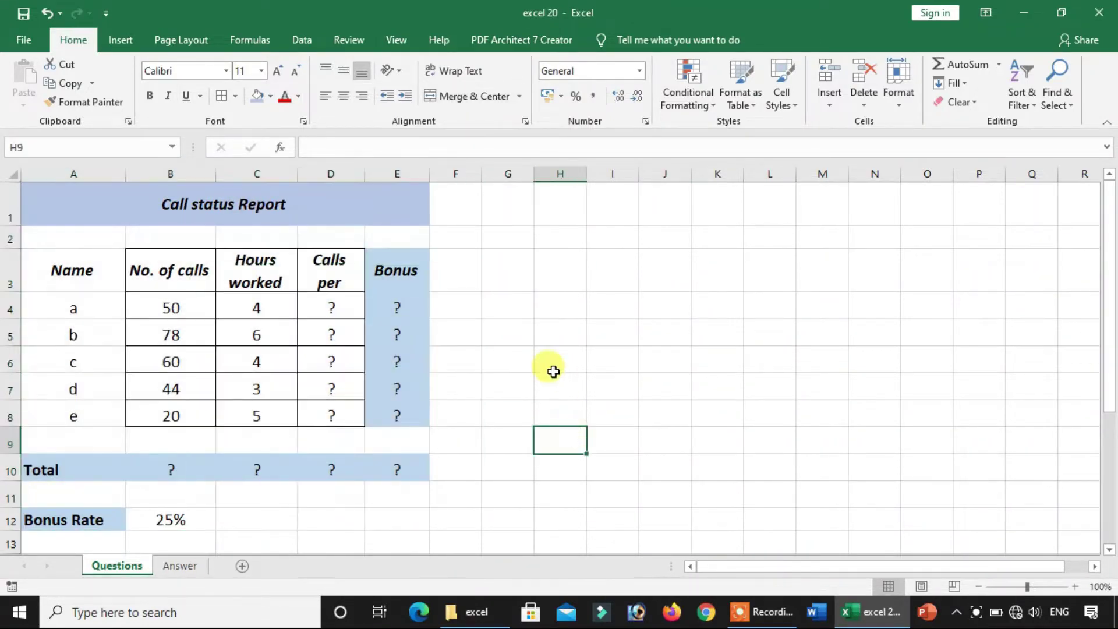
scroll(553, 373, down, 2)
scroll(497, 375, up, 2)
drag(243, 228, 292, 501)
click(544, 464)
Step: Read the task instructions below the table on the Questions sheet and compare its report with the one on the Answer sheet
scroll(524, 466, down, 2)
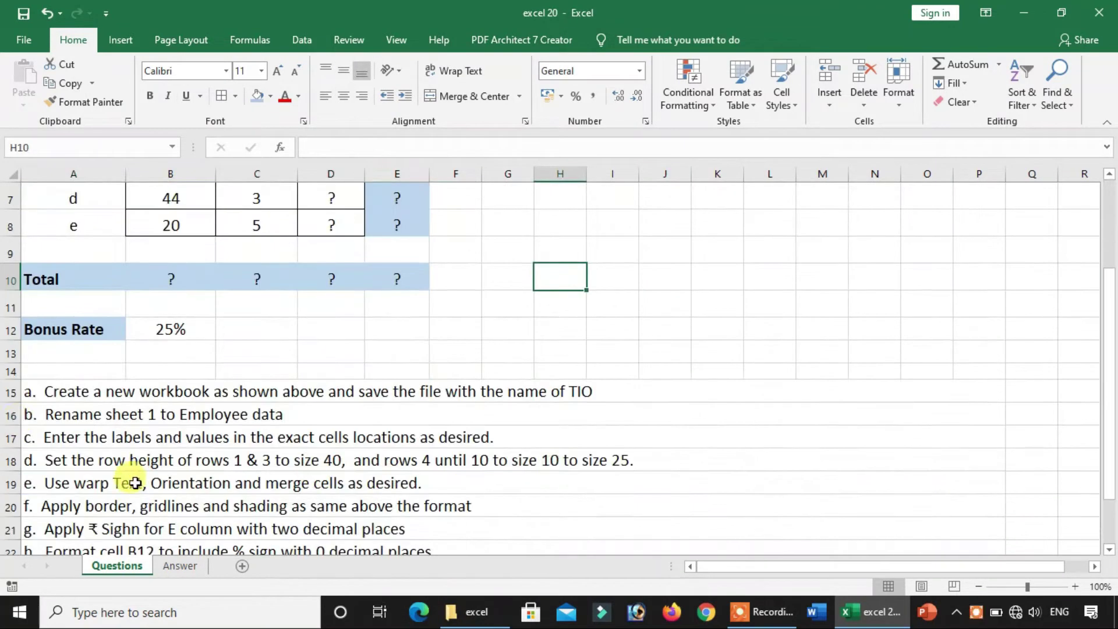
click(57, 389)
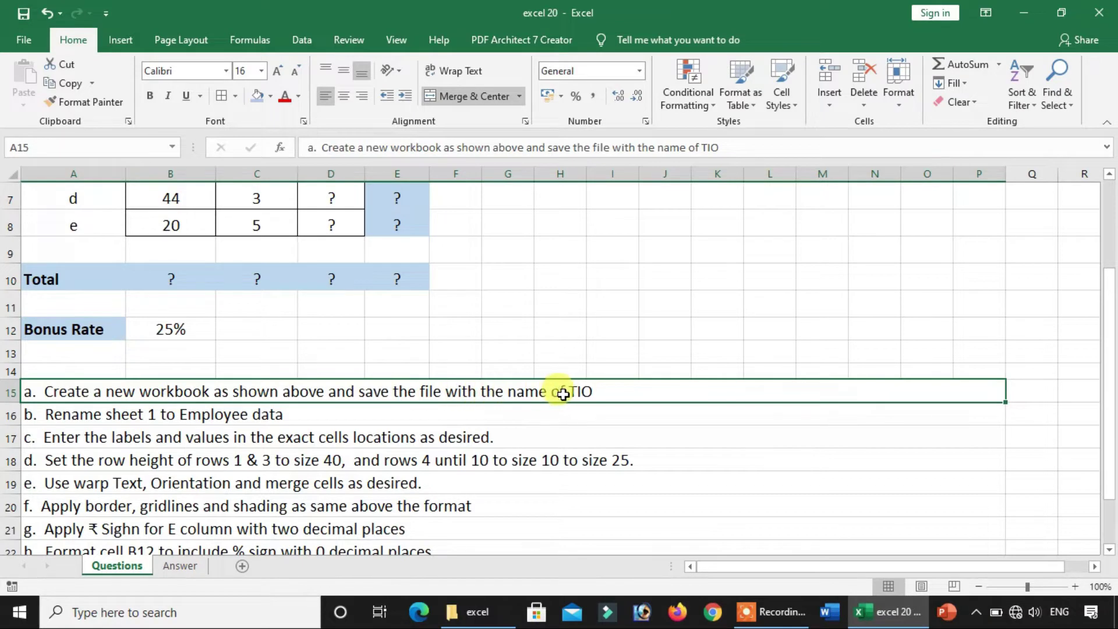
scroll(372, 375, up, 3)
drag(164, 210, 206, 522)
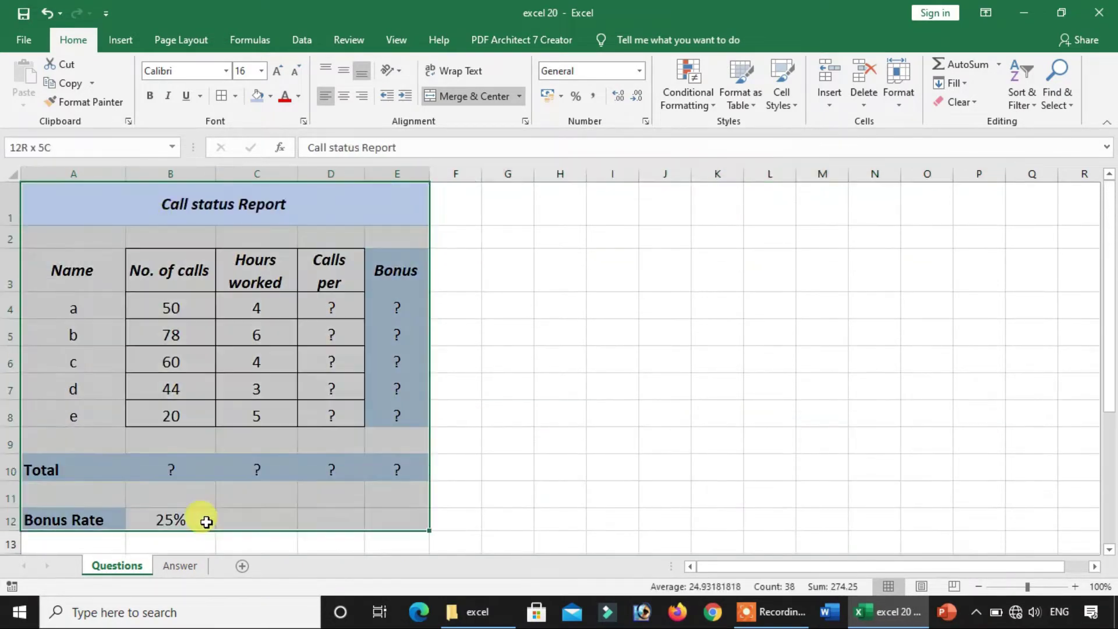
click(554, 417)
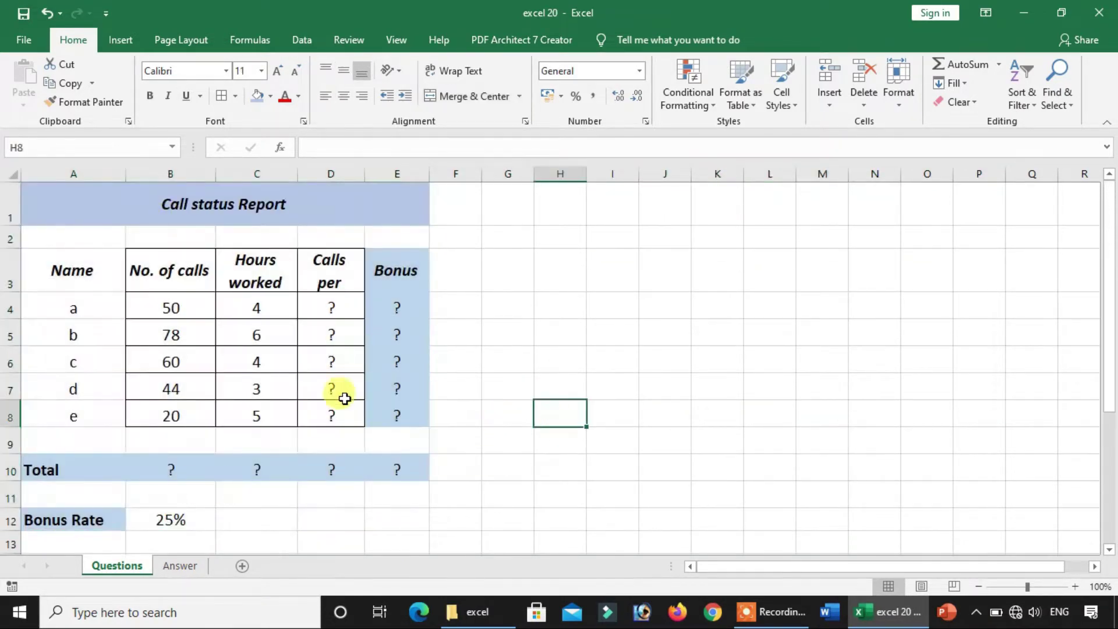
click(171, 566)
drag(135, 209, 194, 519)
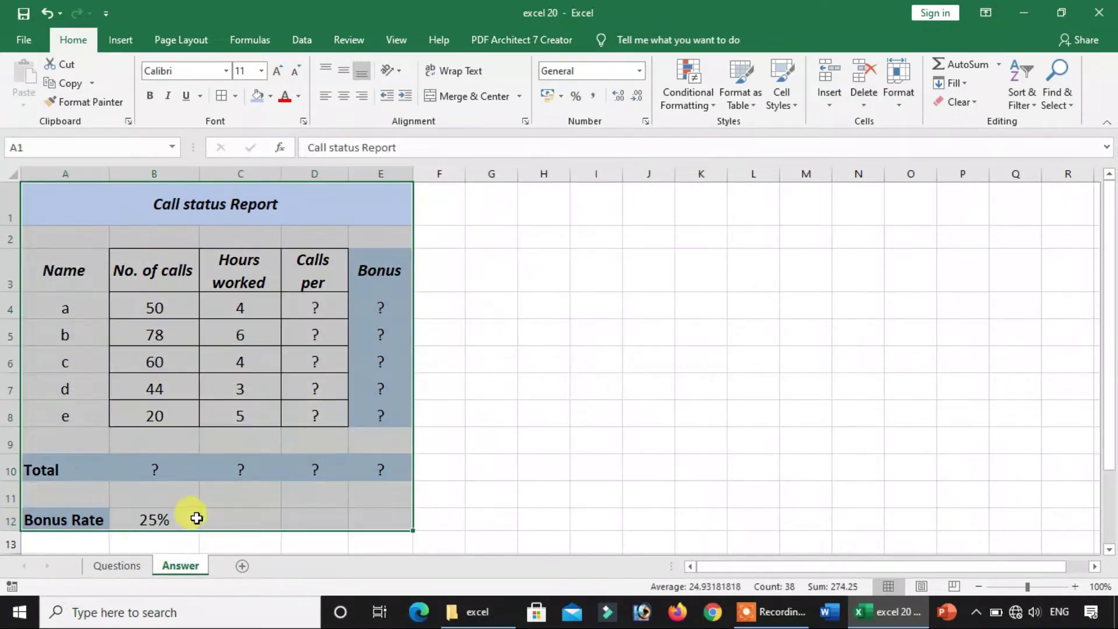
click(595, 440)
click(127, 567)
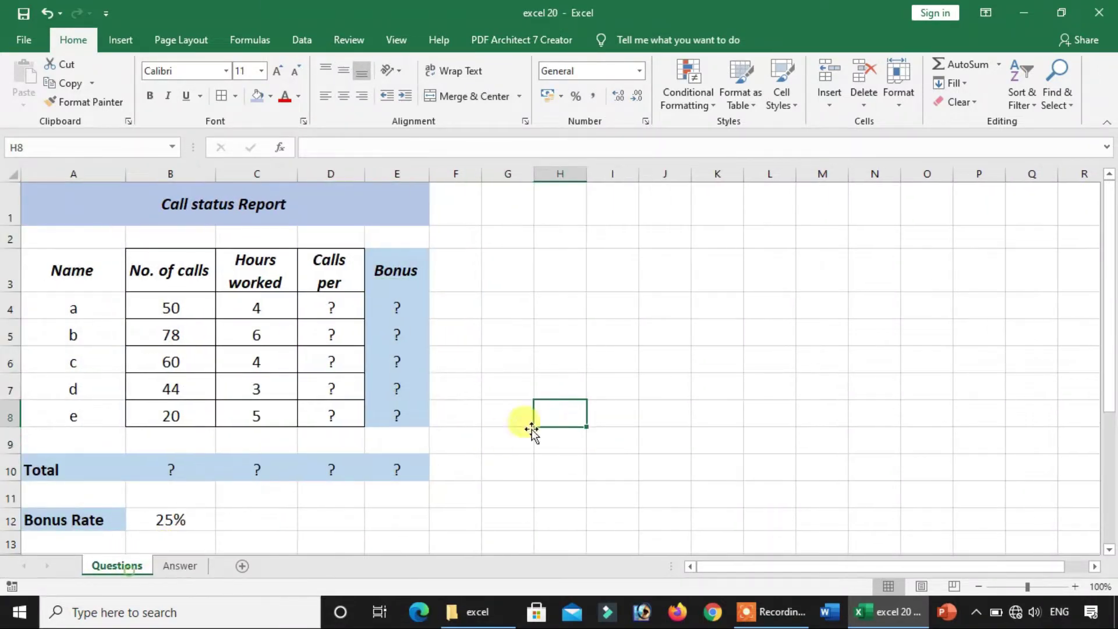
scroll(183, 526, down, 4)
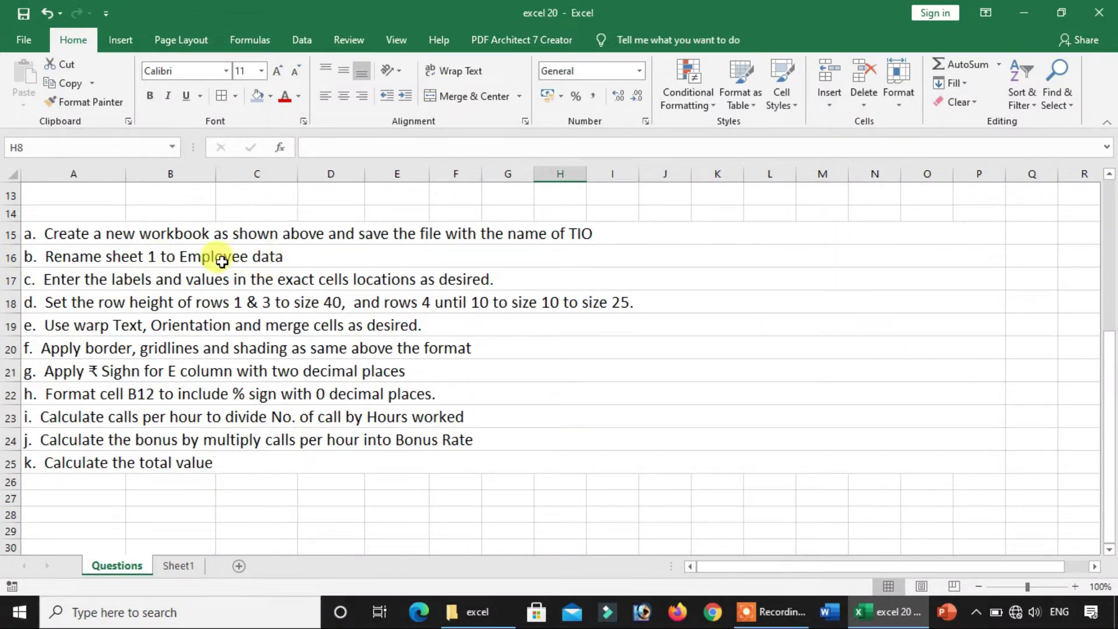
click(172, 566)
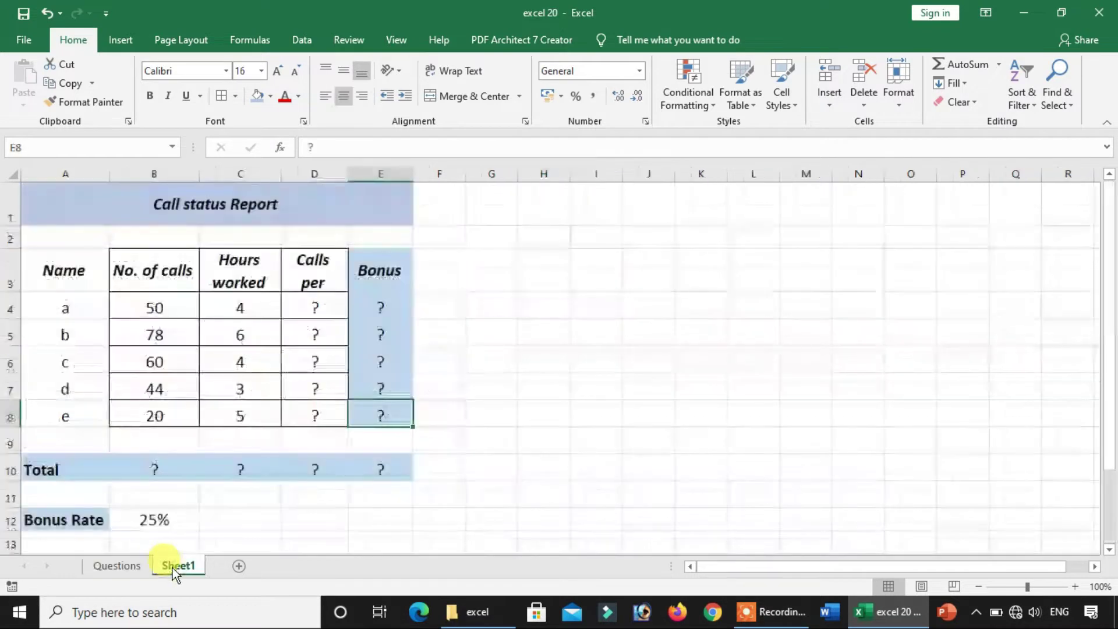
double_click(172, 566)
click(492, 415)
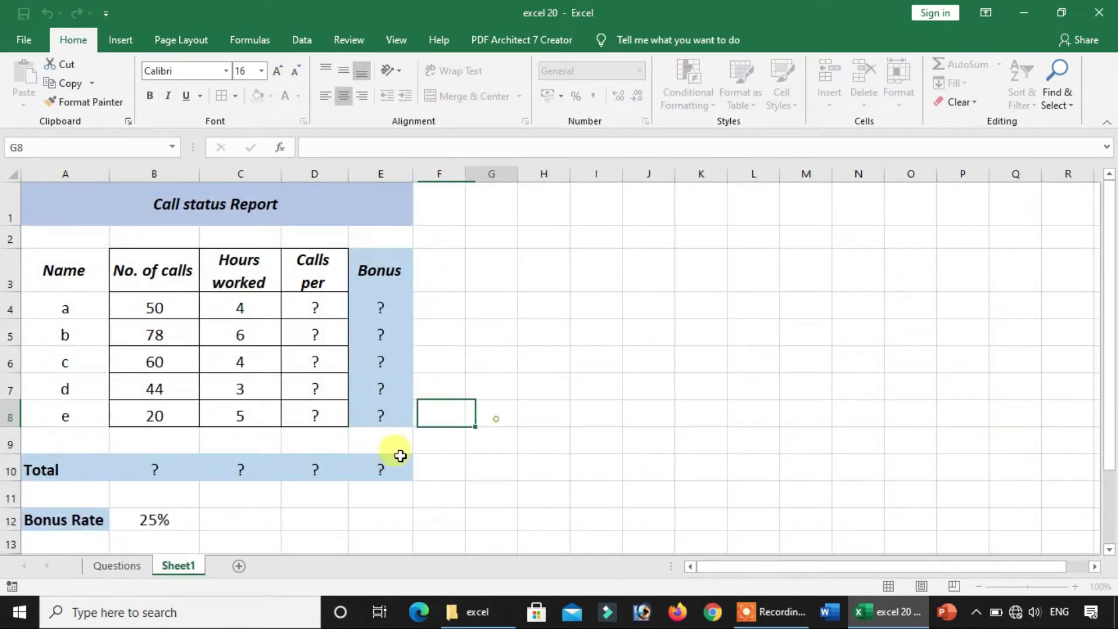
right_click(180, 566)
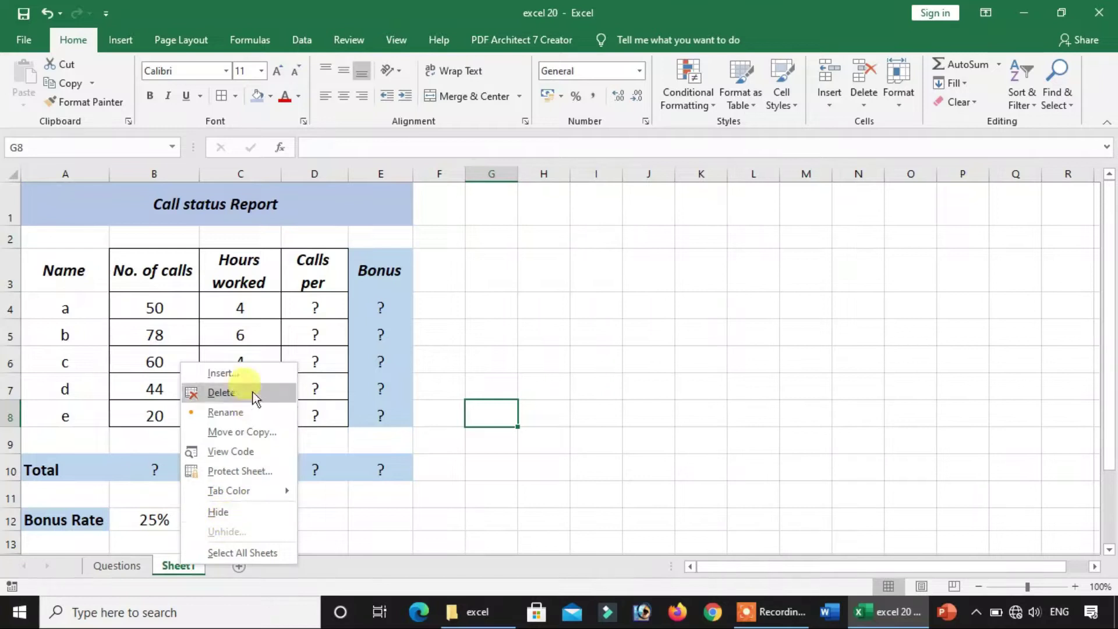
click(674, 413)
double_click(194, 567)
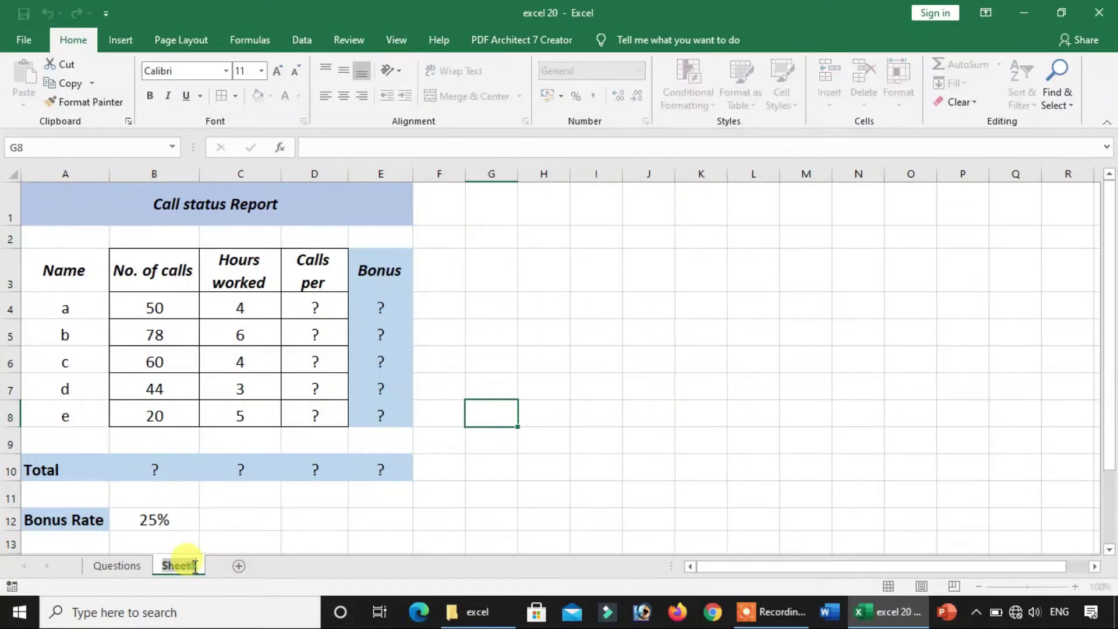
Step: Check instruction b on the Questions sheet and rename Sheet1 to Employee data
click(108, 564)
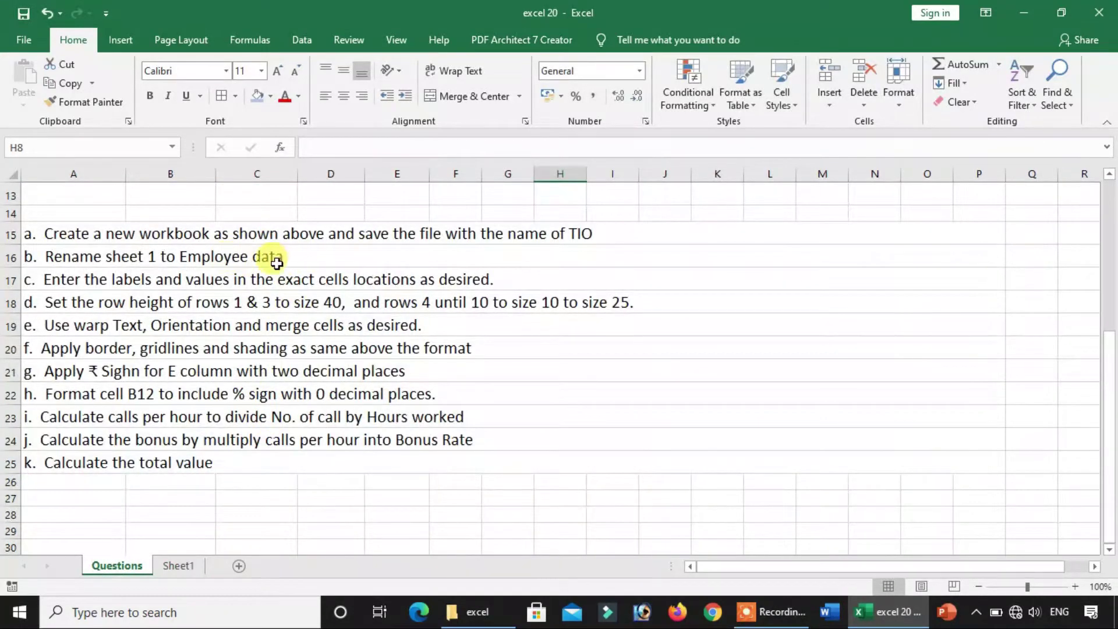
double_click(179, 565)
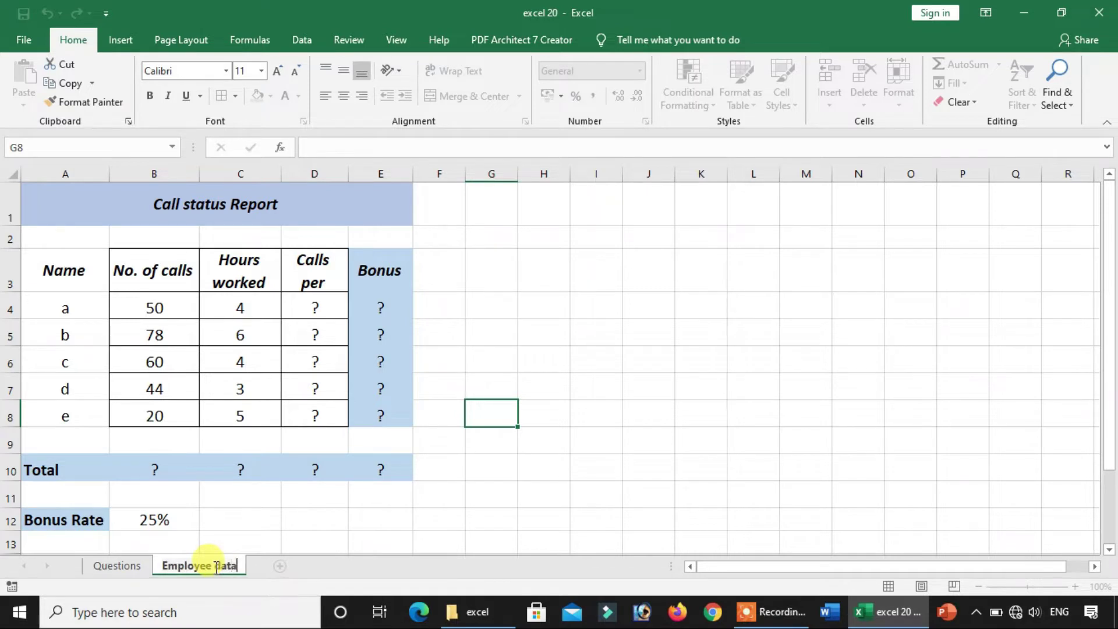
click(582, 410)
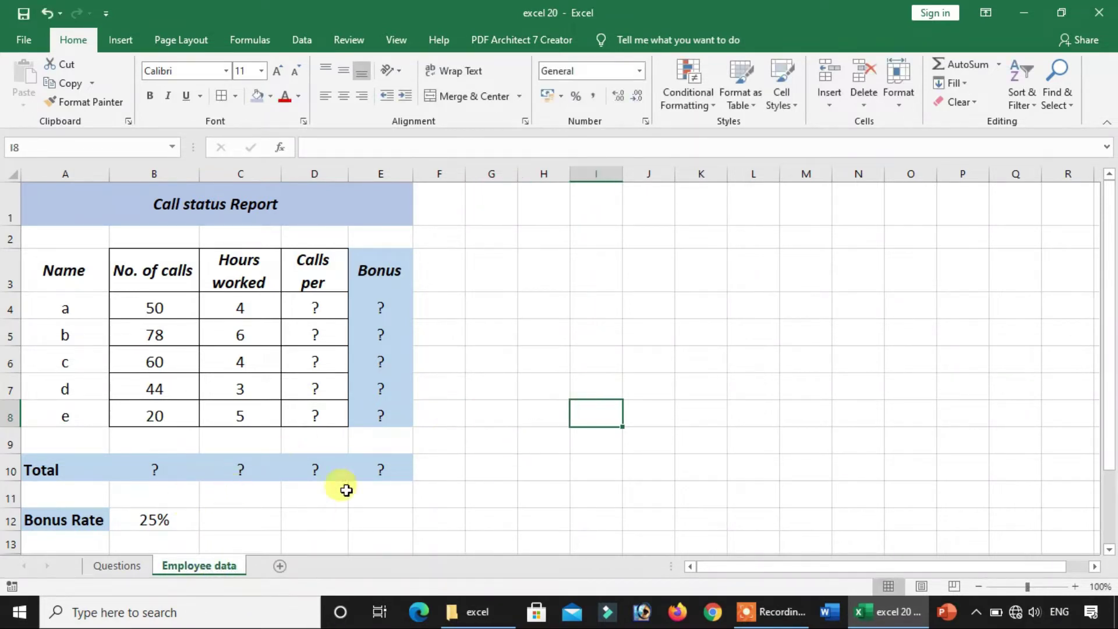
Step: Read instruction c on the Questions sheet and examine the labels and values in the Call status Report table
click(124, 568)
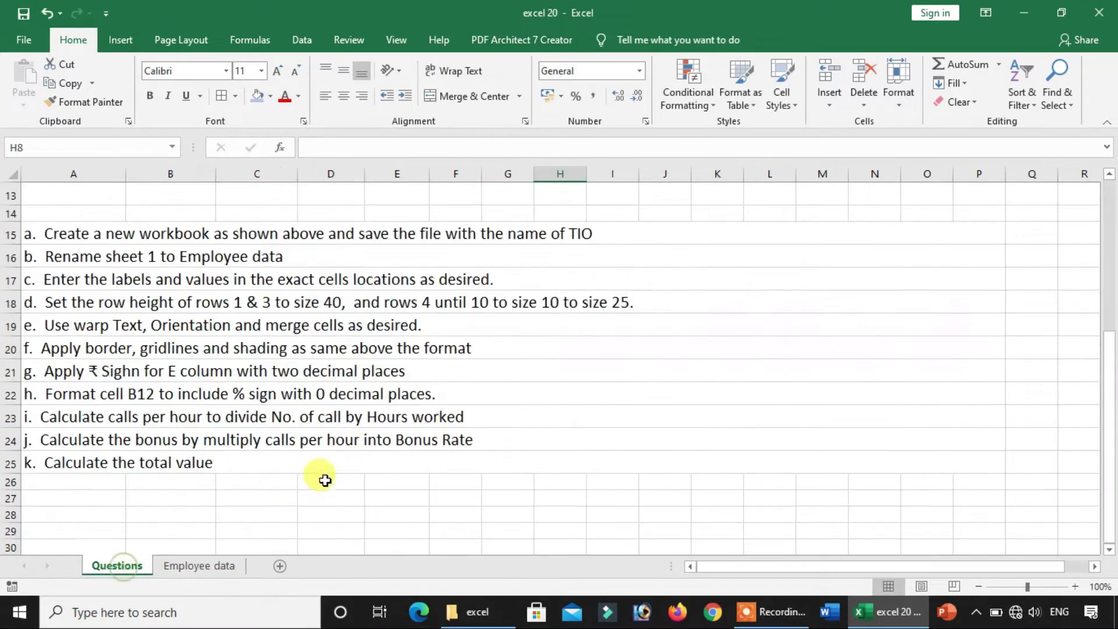
click(87, 277)
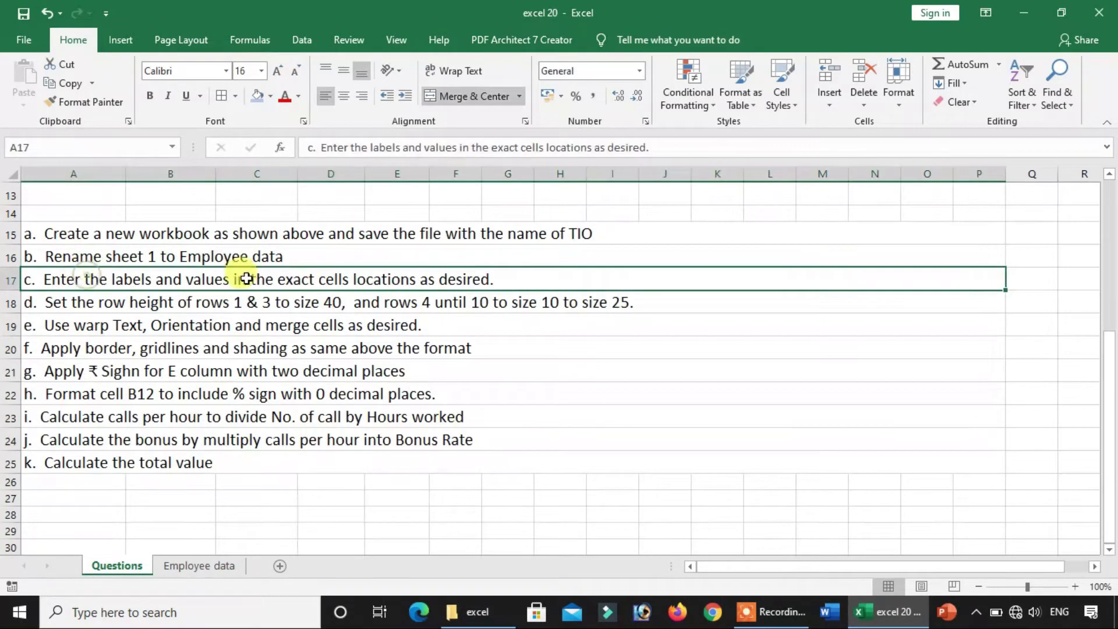
click(189, 568)
click(122, 564)
scroll(271, 402, up, 4)
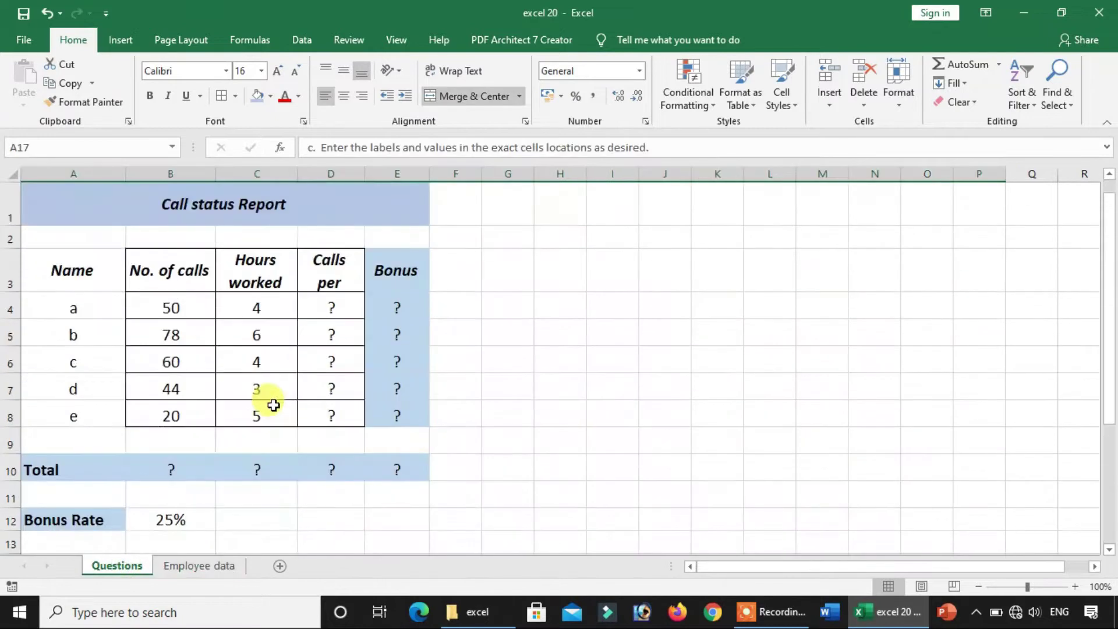
drag(204, 215, 237, 204)
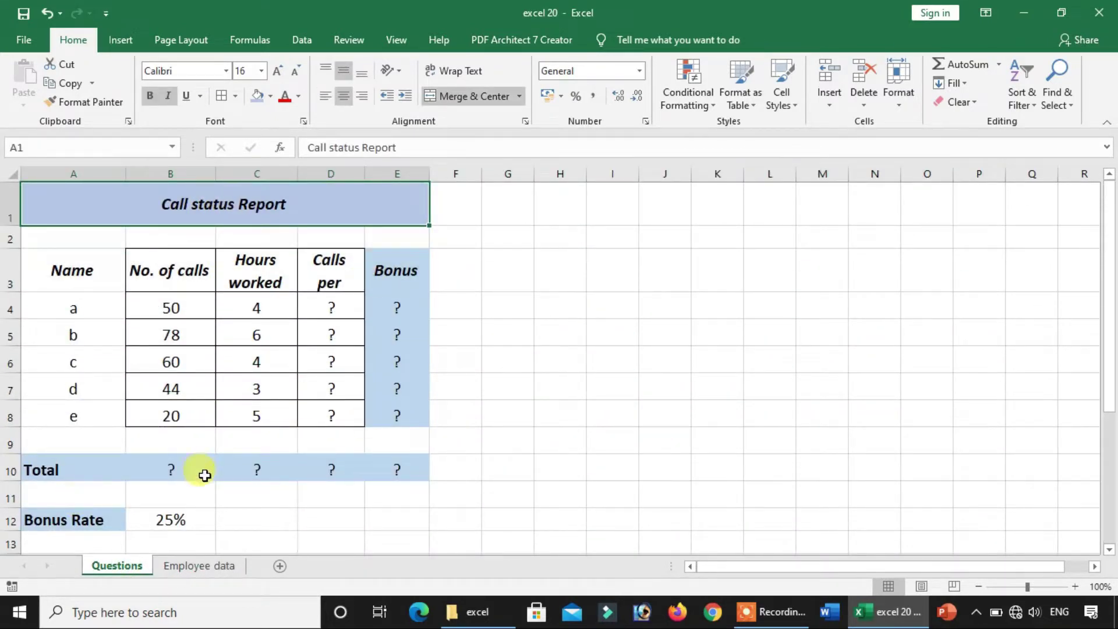
click(256, 333)
click(275, 216)
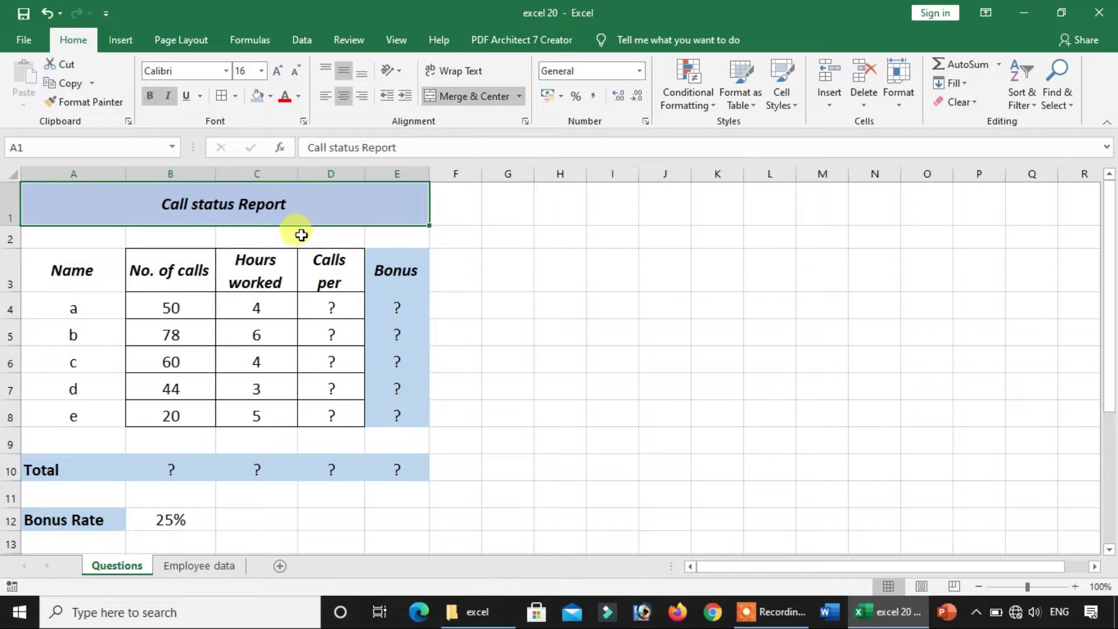
Step: Check the report title and the row 3 header labels on the Employee data sheet
click(198, 566)
click(307, 219)
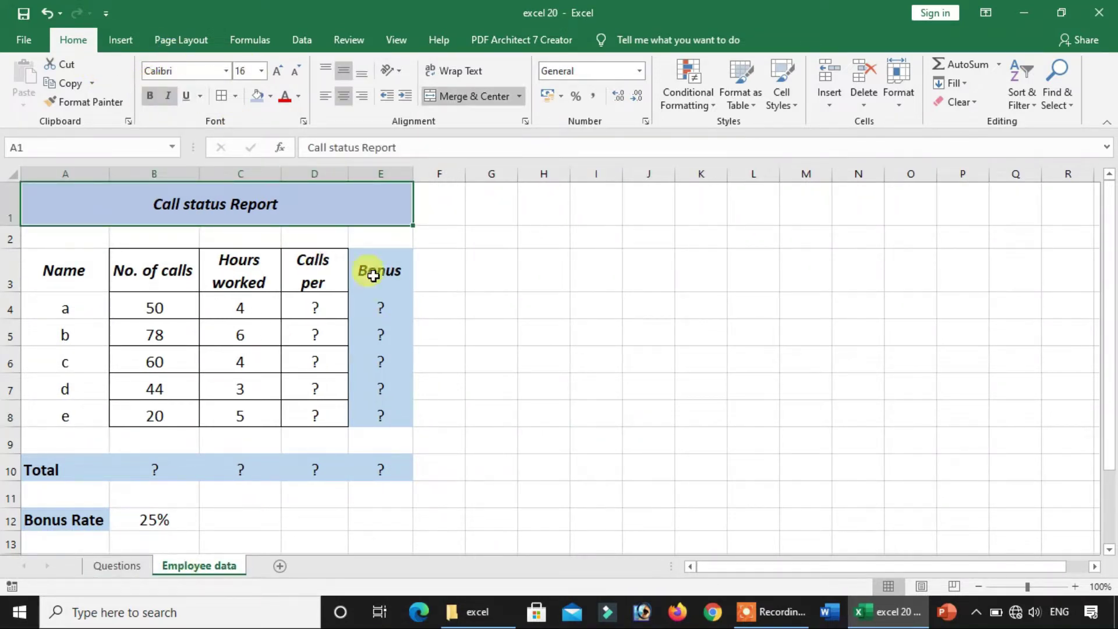
click(362, 270)
click(102, 270)
drag(135, 271, 314, 260)
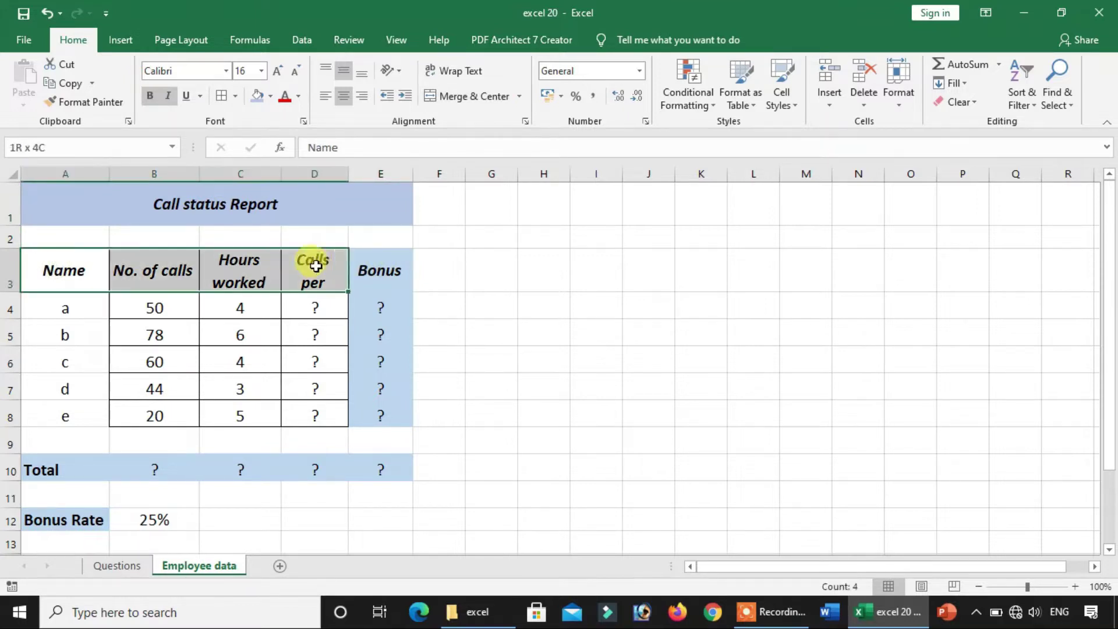
click(335, 253)
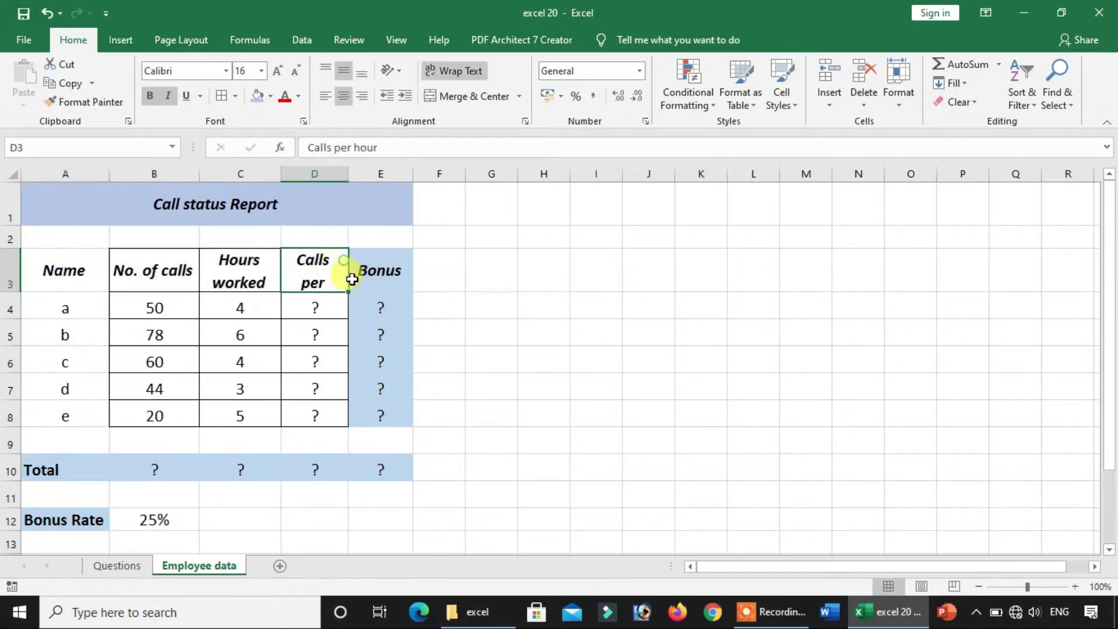
Step: Correct instruction d in cell A18 of the Questions sheet by removing "size 10 to", leaving "rows 4 until 10 to size 25."
click(109, 572)
scroll(312, 417, down, 2)
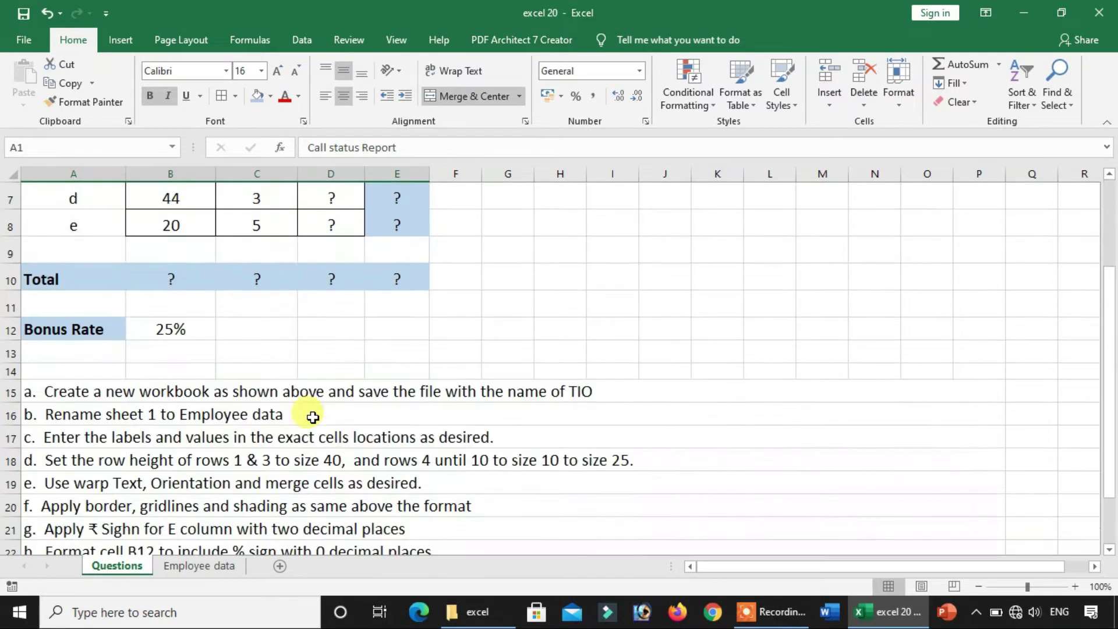
click(179, 413)
click(96, 436)
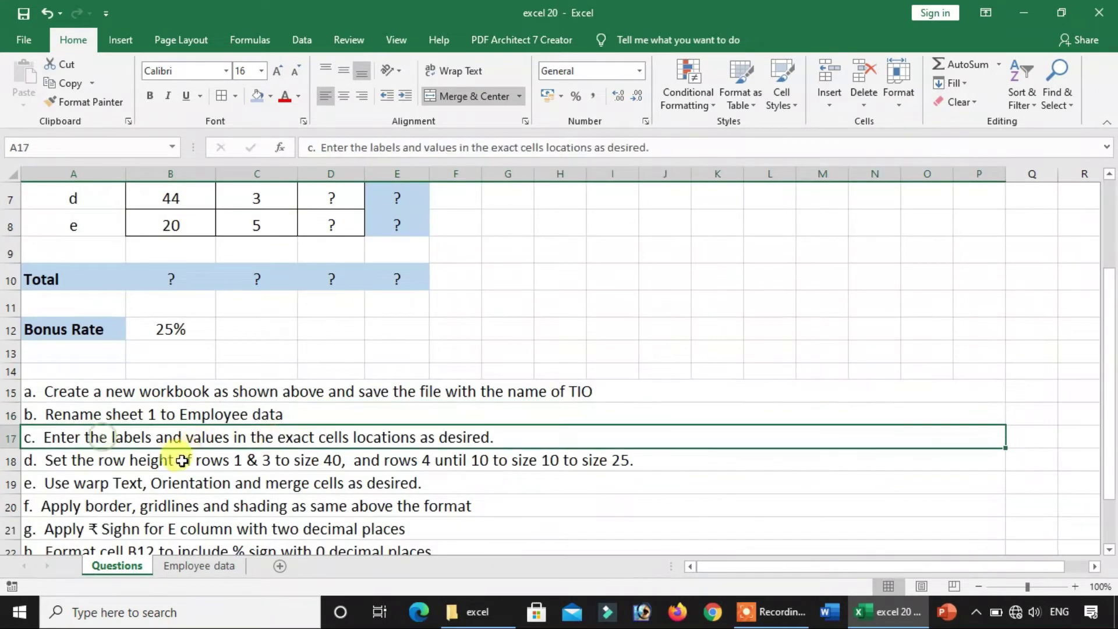
click(116, 463)
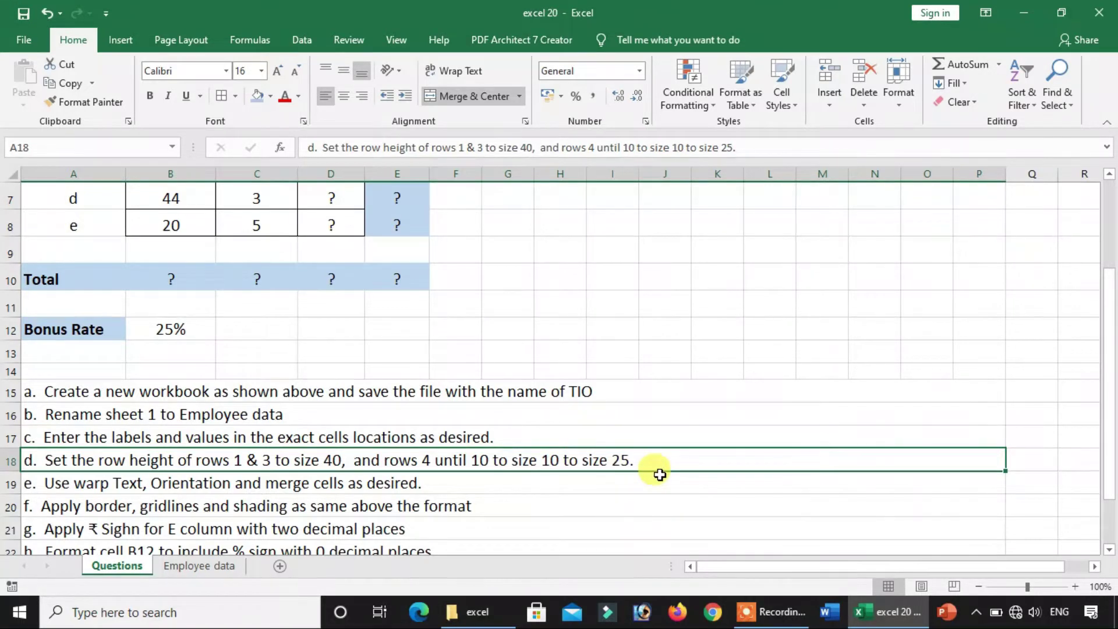
double_click(562, 461)
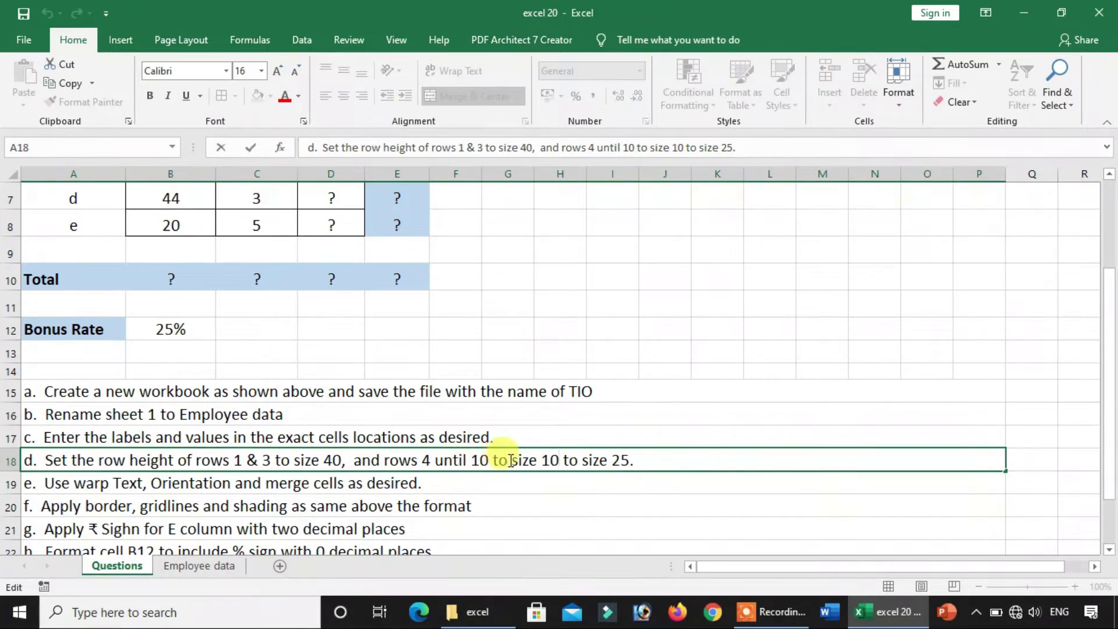
drag(512, 460, 565, 462)
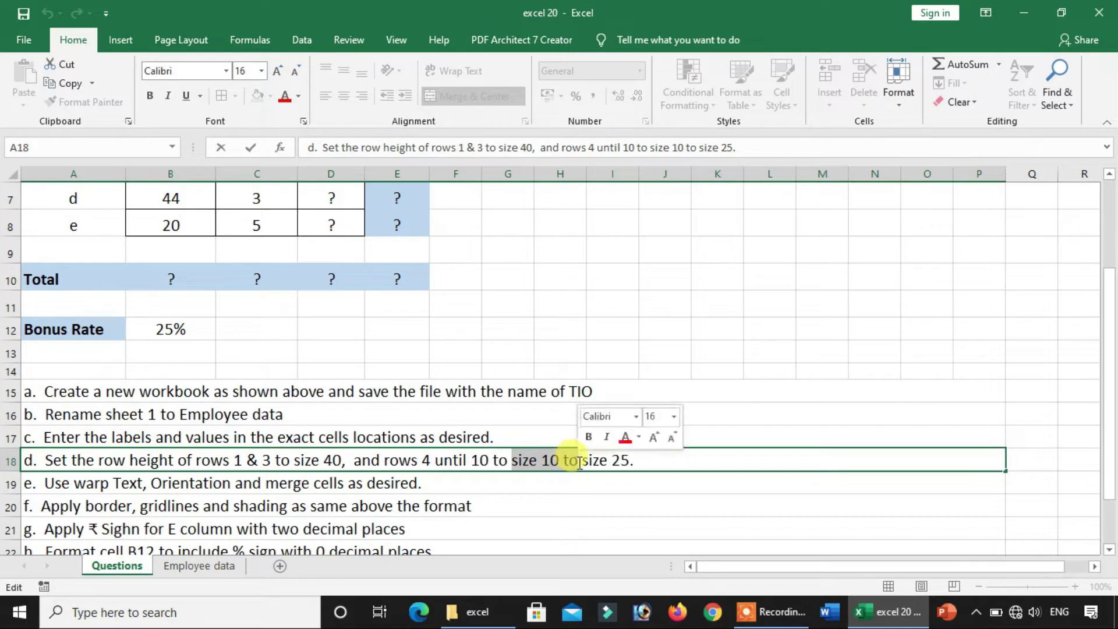
key(Delete)
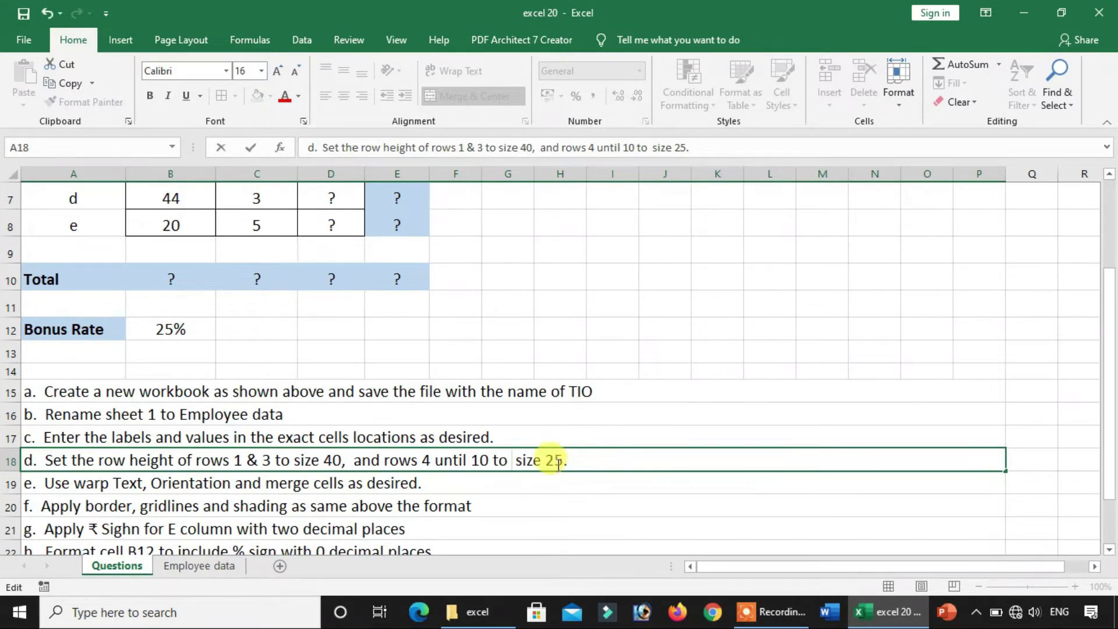
key(BackSpace)
click(621, 412)
click(532, 459)
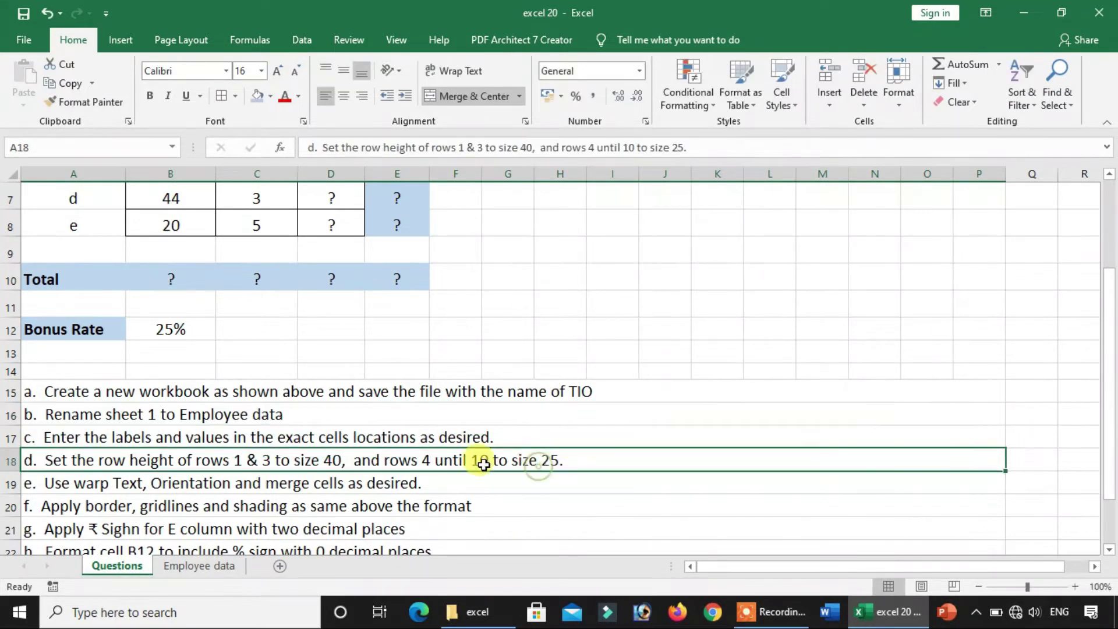
click(888, 611)
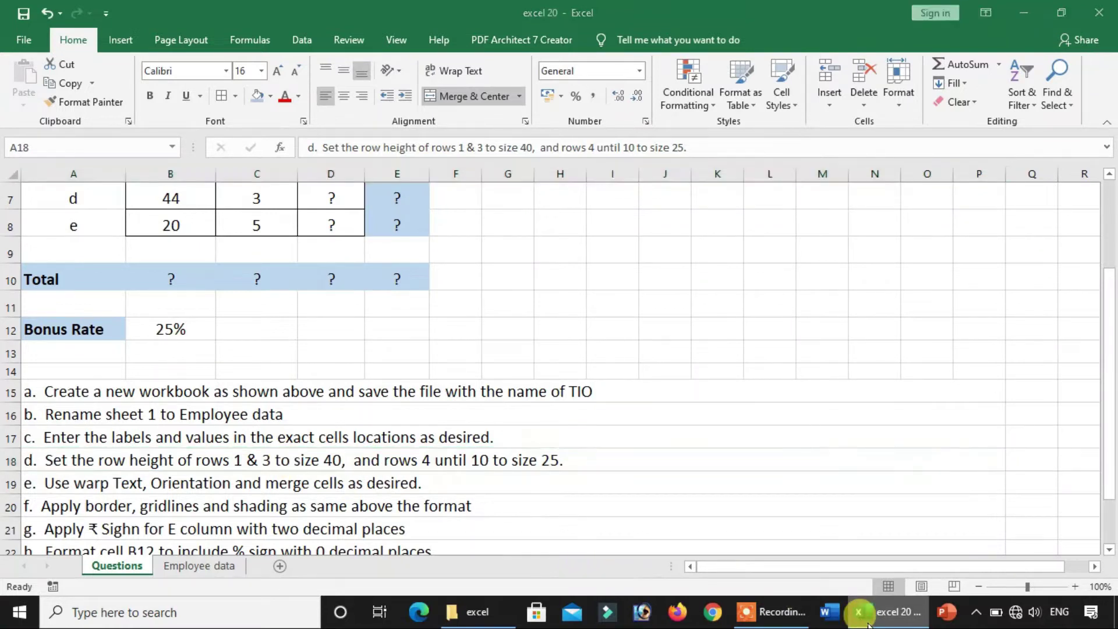
click(888, 611)
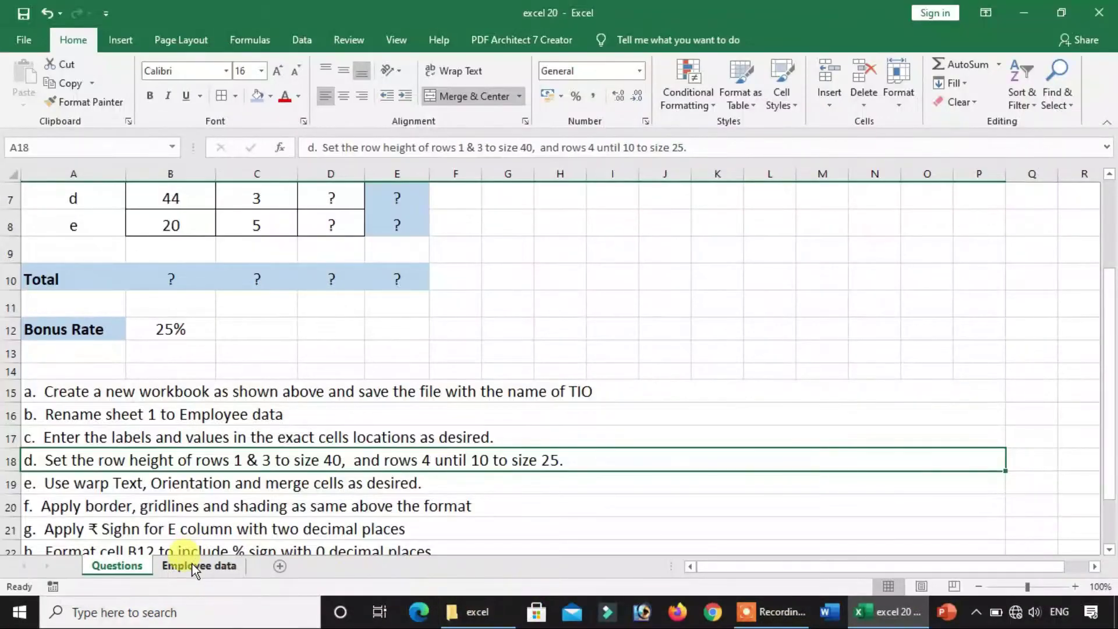
Step: Set the height of rows 1 and 3 on the Employee data sheet to 40
click(192, 563)
click(50, 233)
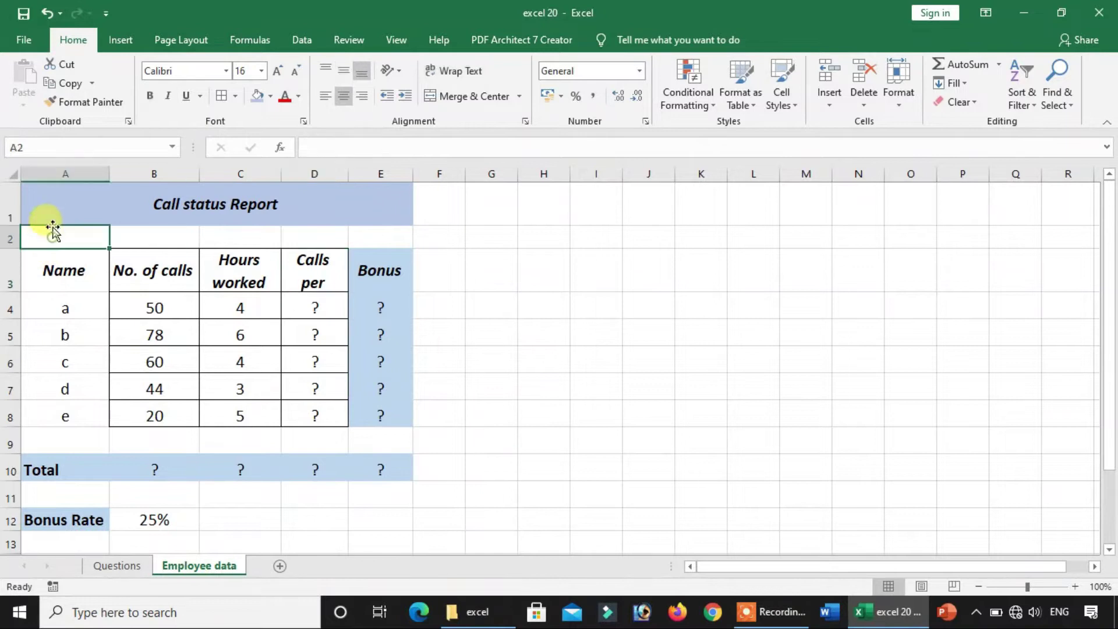
click(56, 208)
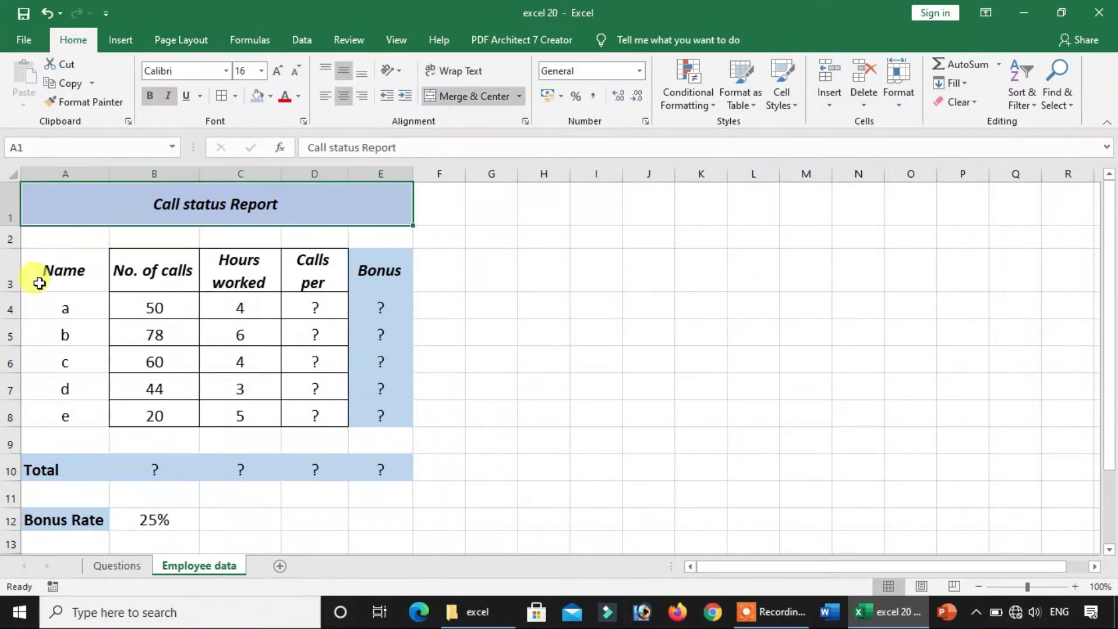
click(10, 270)
click(9, 205)
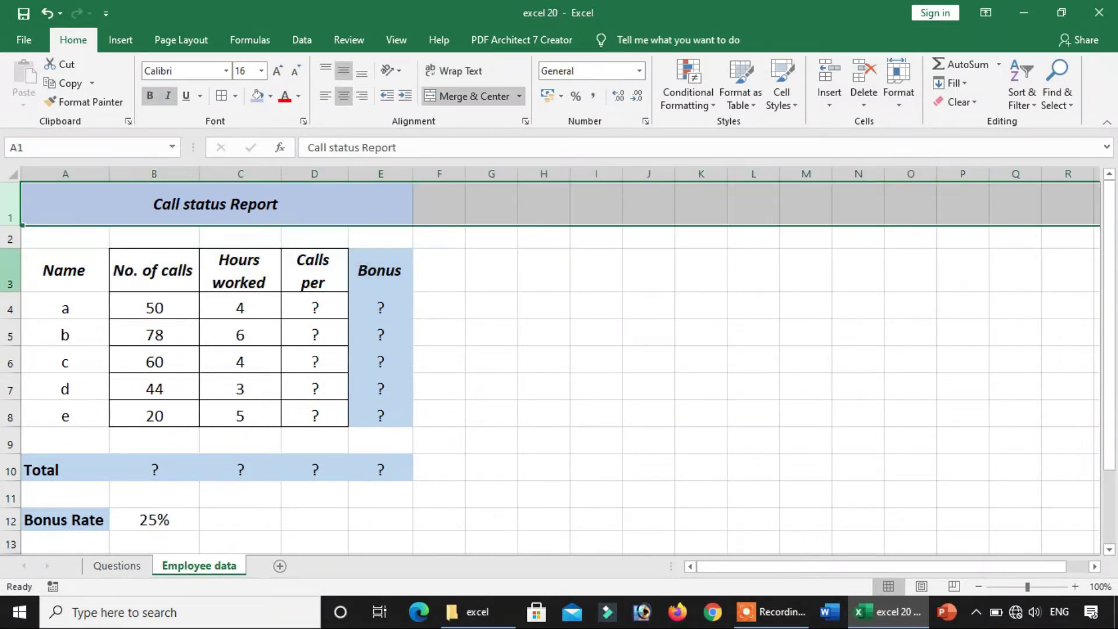
ctrl+click(10, 271)
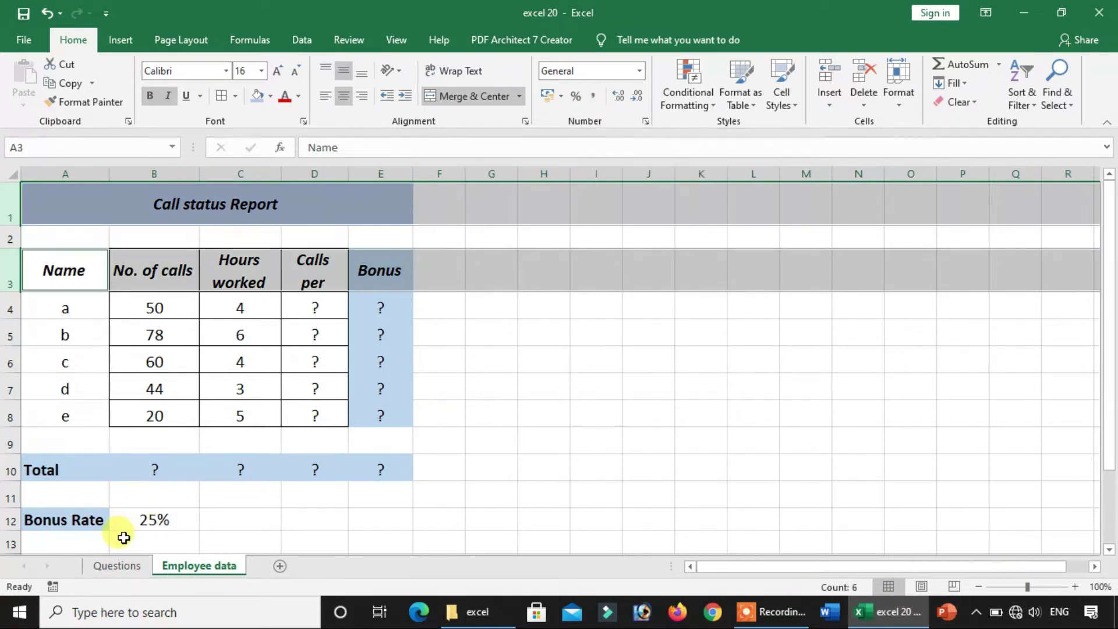
click(117, 566)
scroll(529, 474, down, 2)
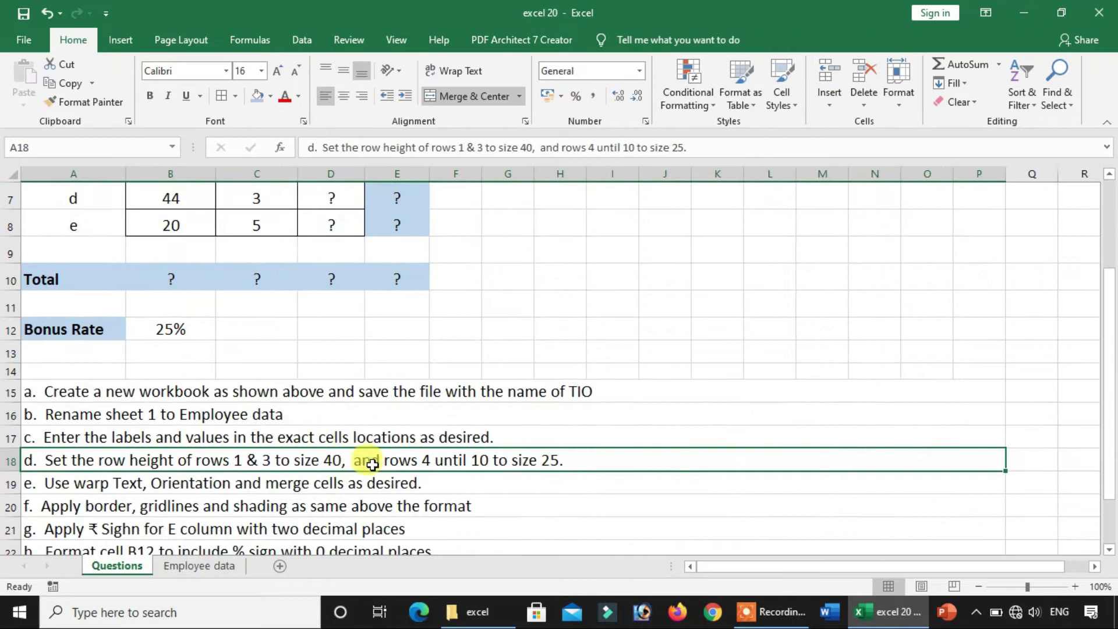
click(212, 565)
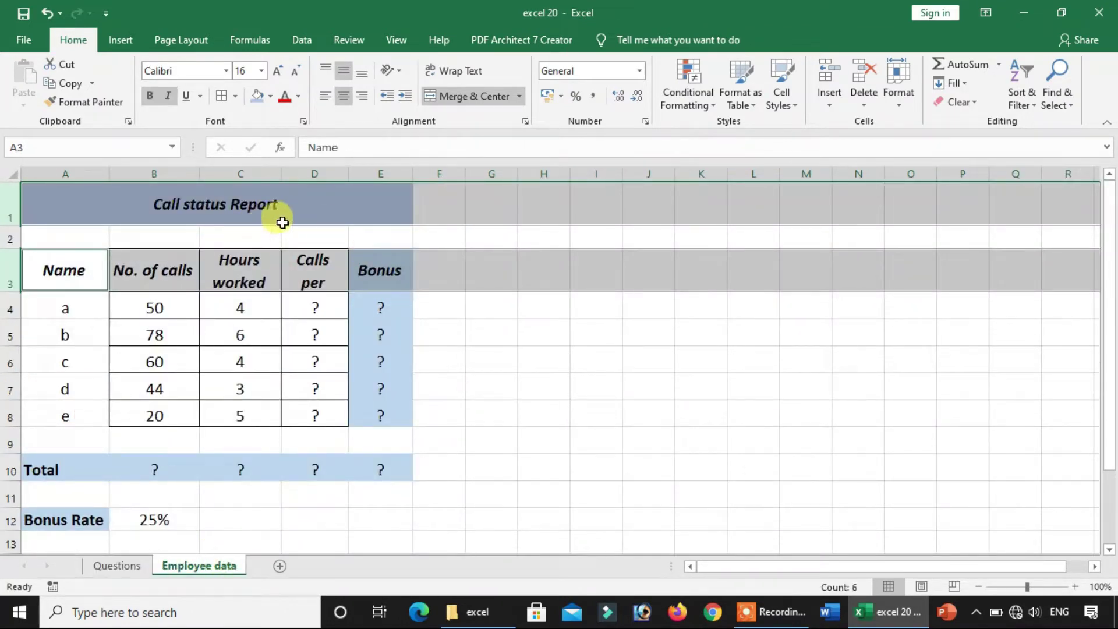
click(911, 101)
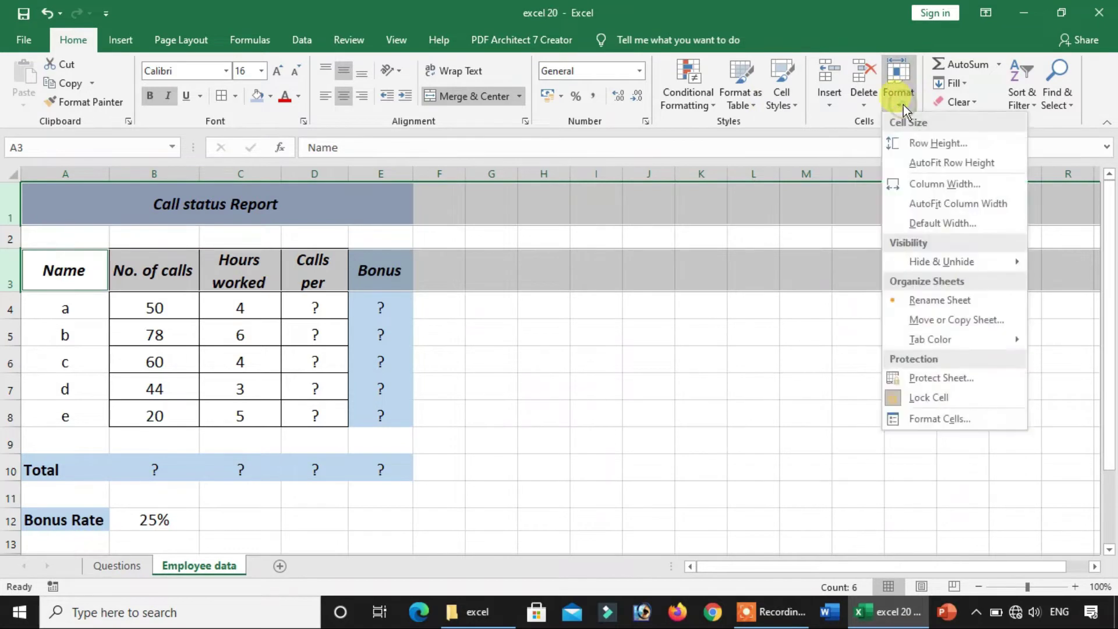
click(914, 141)
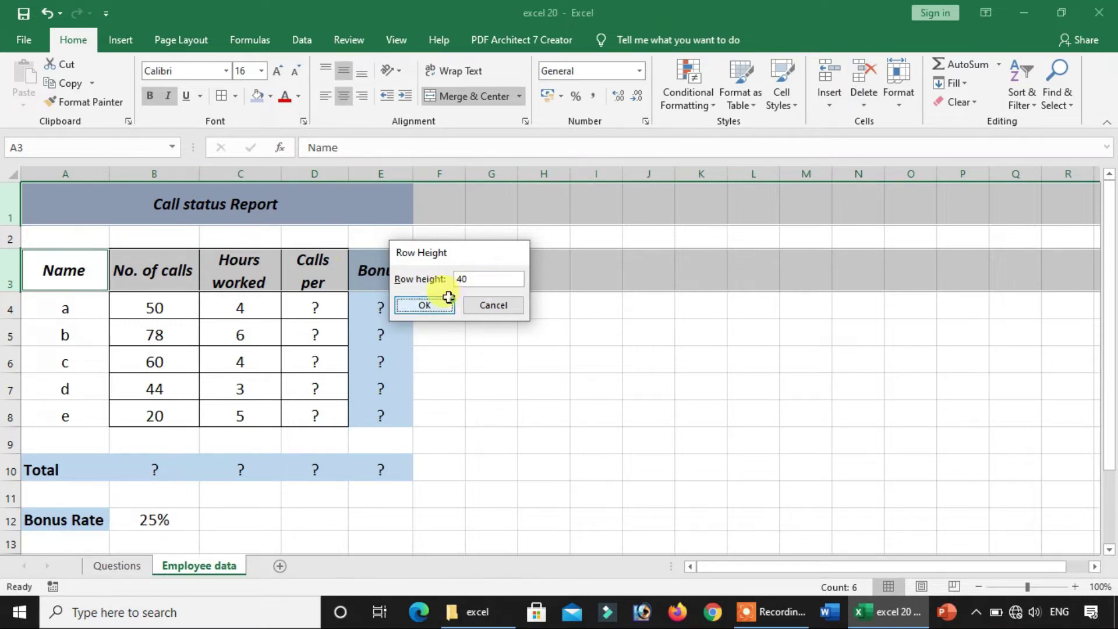
click(427, 304)
click(295, 190)
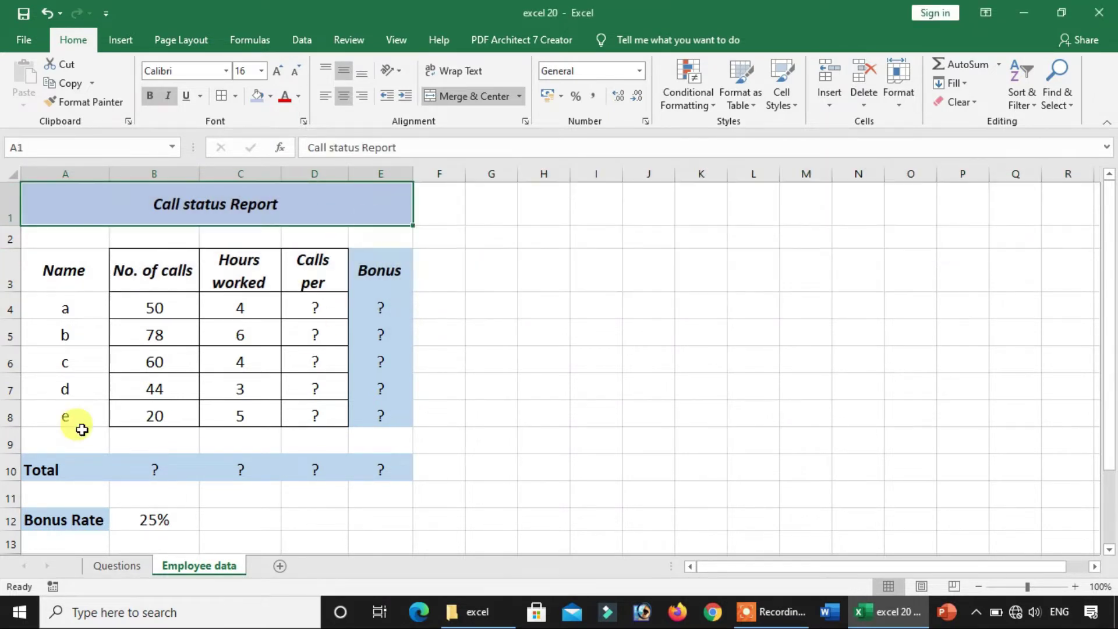
Step: Set the height of rows 4 through 10 on the Employee data sheet to 25
click(24, 309)
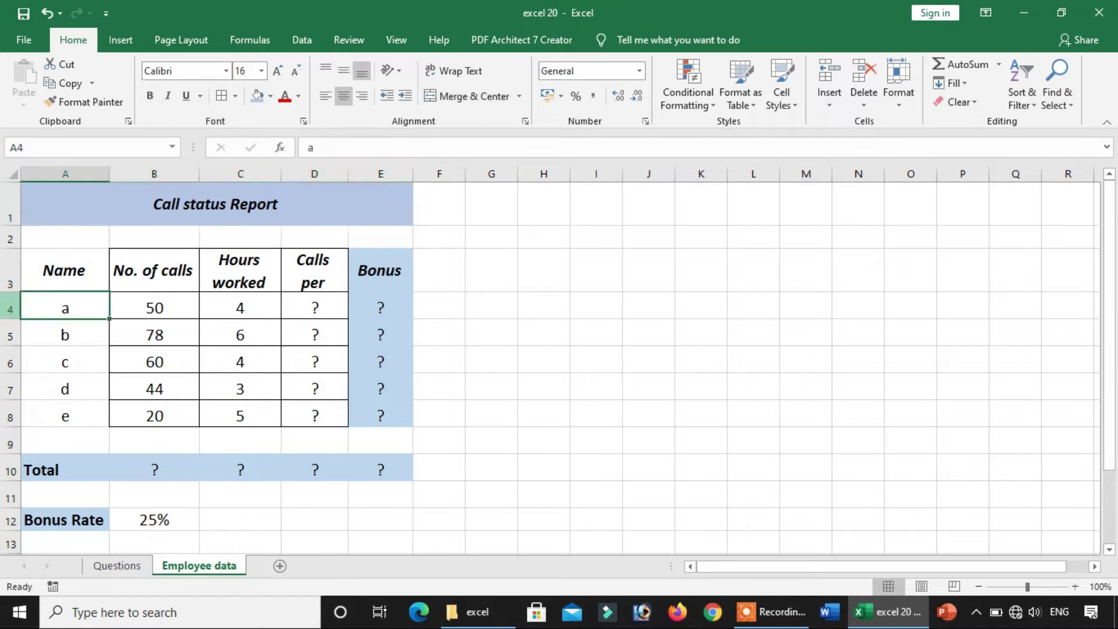
click(10, 463)
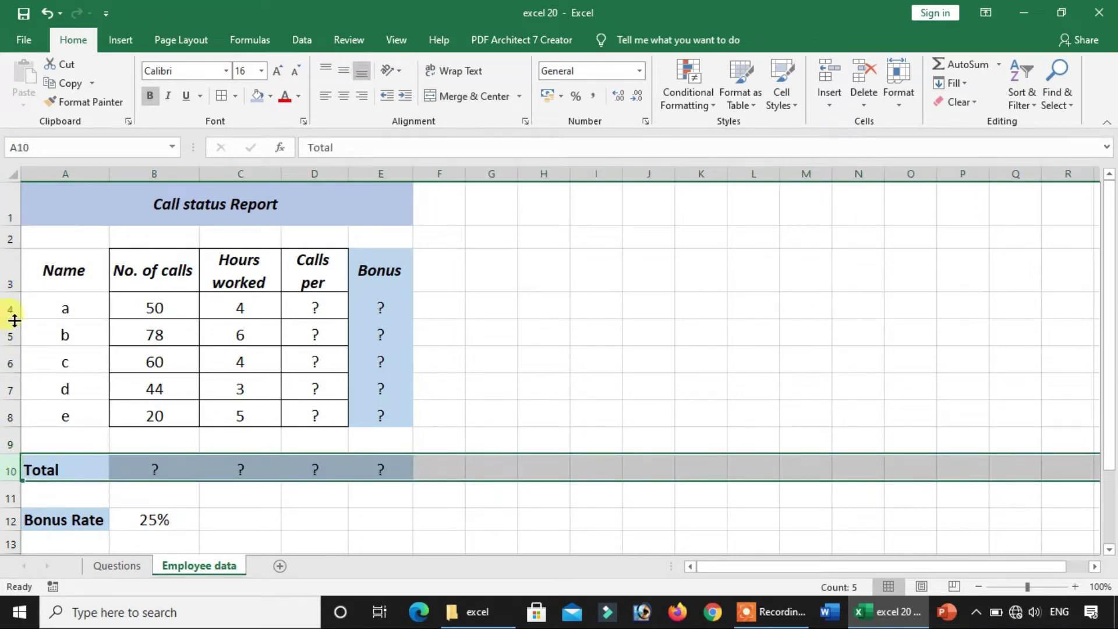
drag(10, 307, 14, 473)
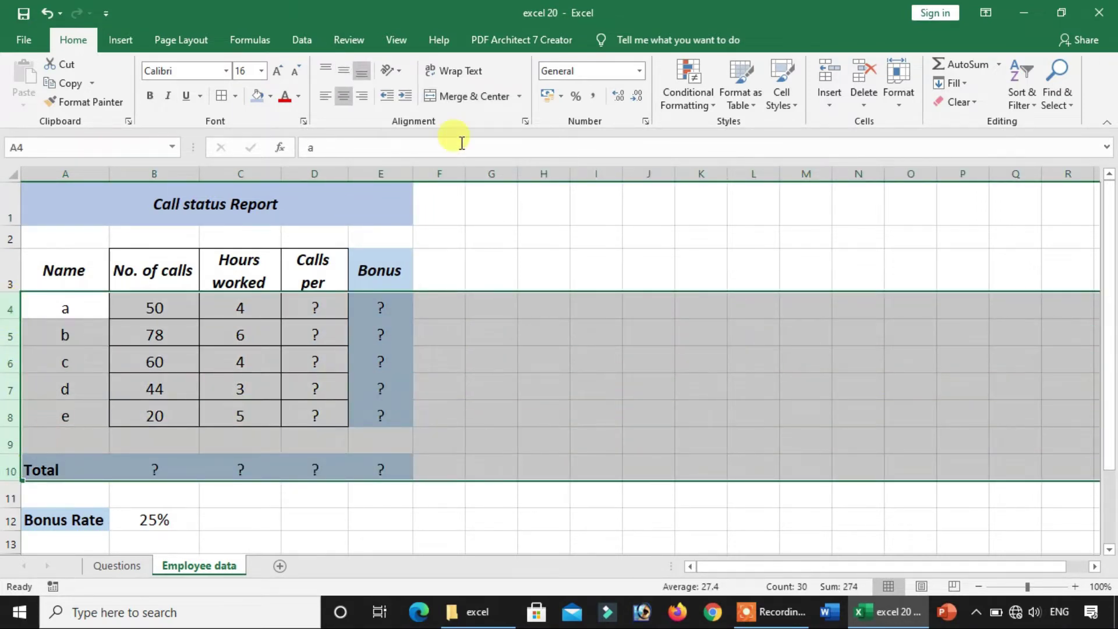
click(897, 105)
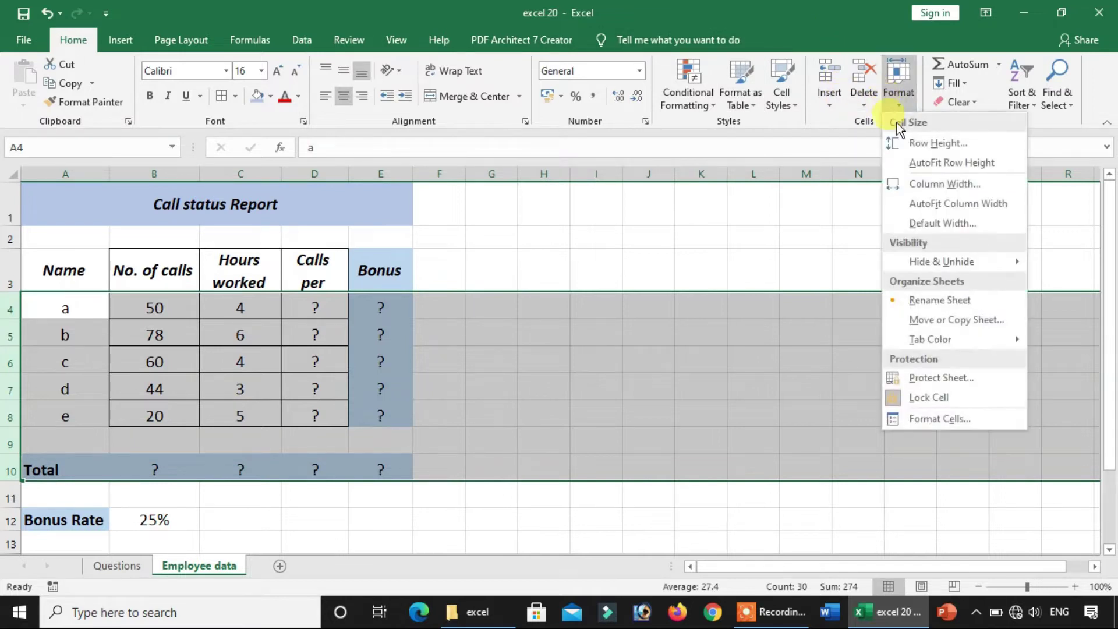
click(913, 157)
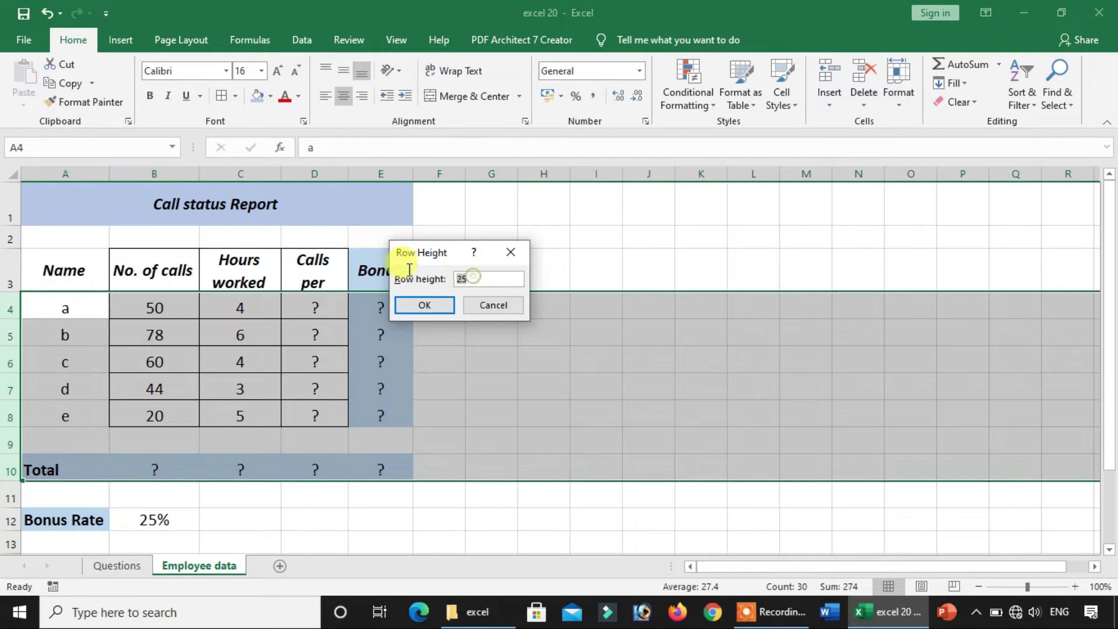
click(425, 305)
click(597, 327)
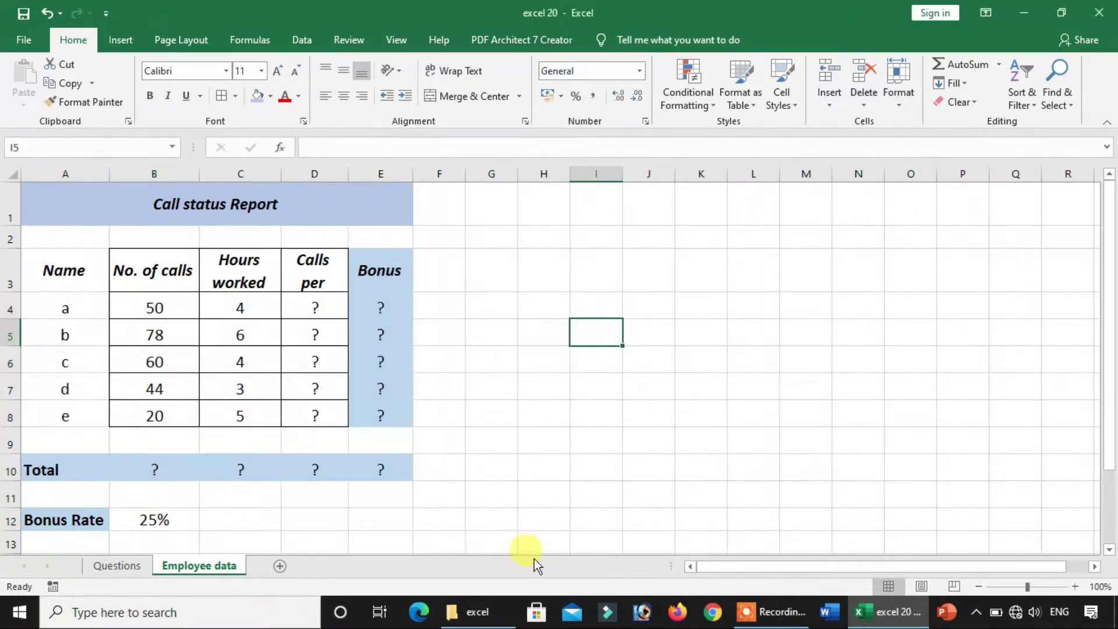
Step: Read instruction e on the Questions sheet about wrap text, orientation and merged cells, and compare it with the table
click(129, 565)
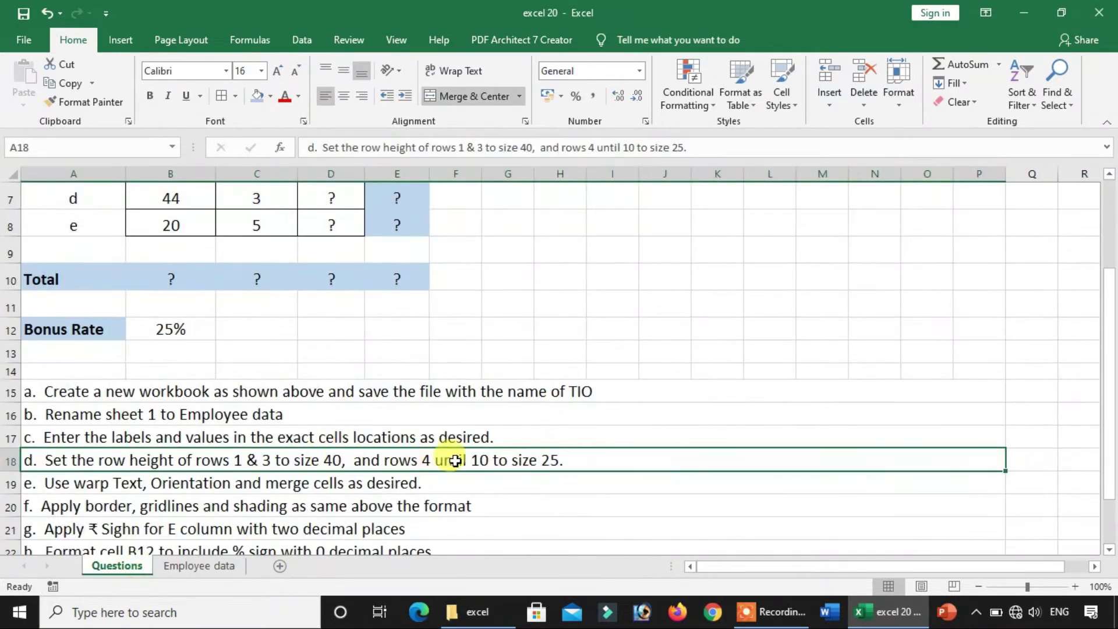
scroll(454, 457, down, 2)
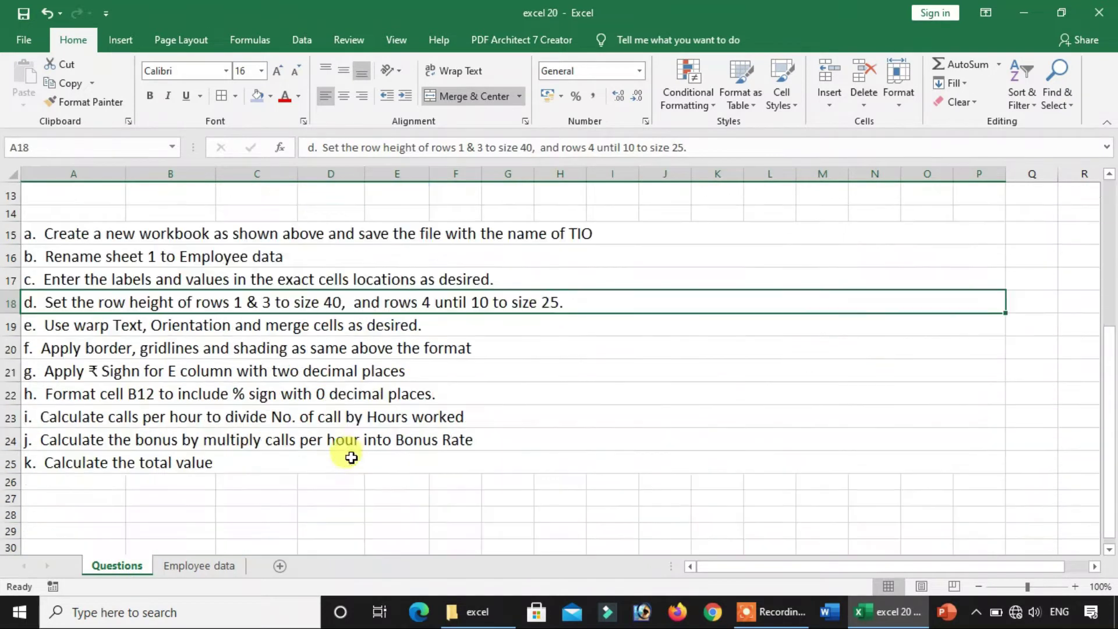
click(67, 327)
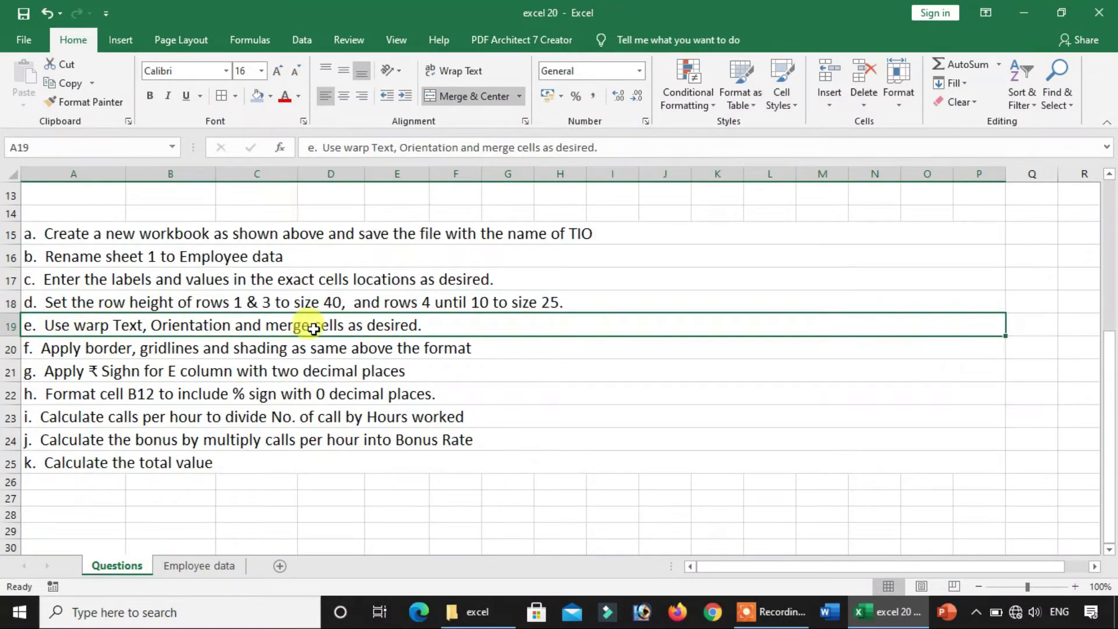
scroll(379, 335, up, 3)
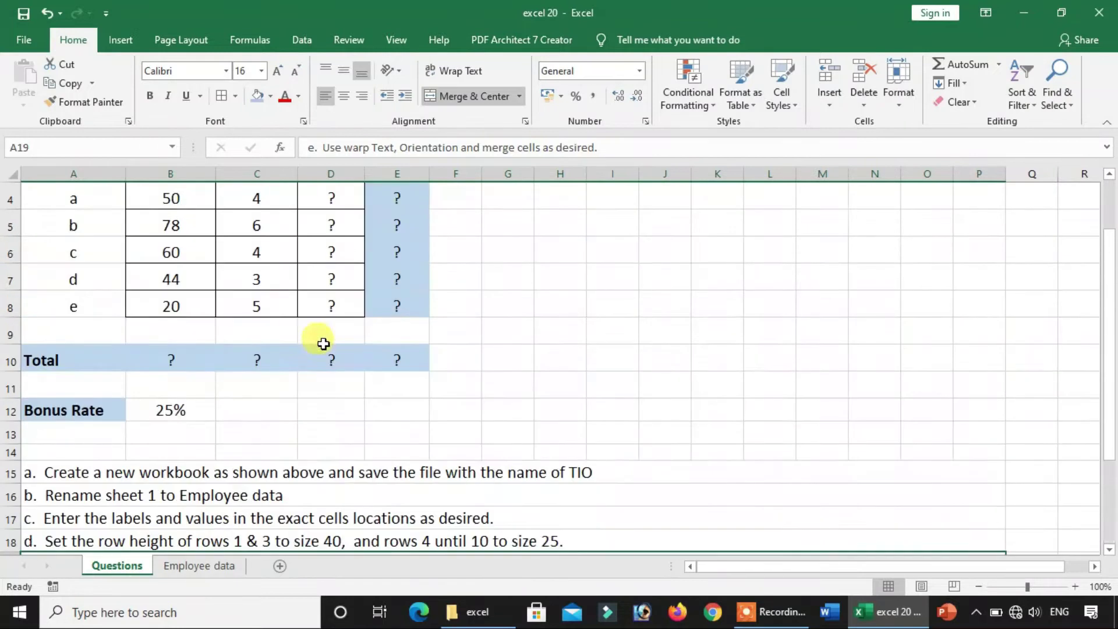
scroll(291, 274, up, 1)
scroll(250, 306, down, 1)
scroll(250, 308, down, 1)
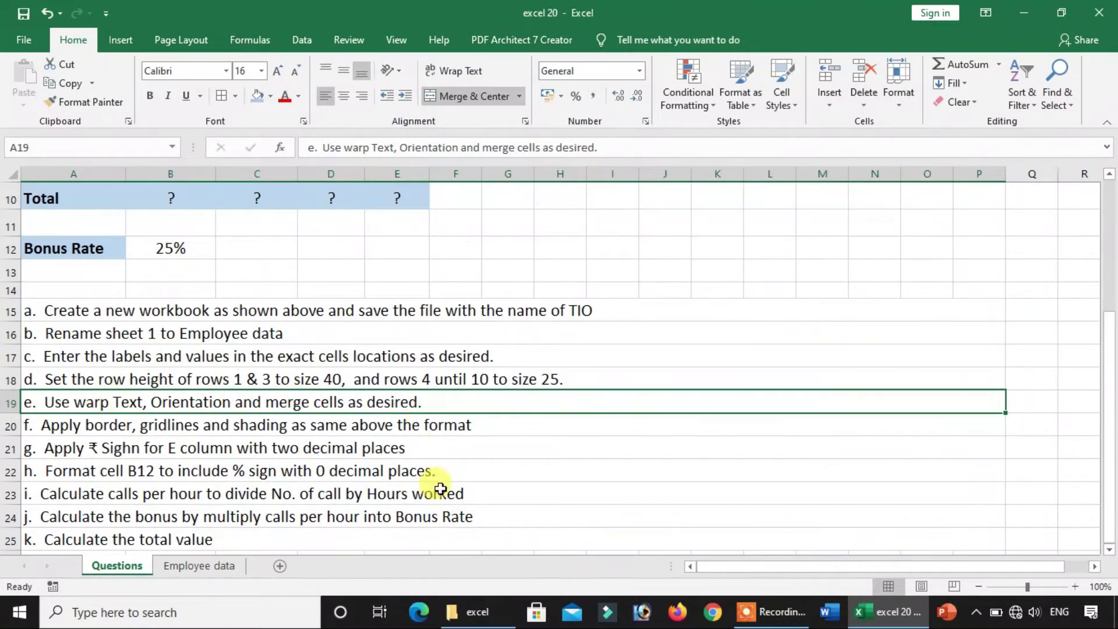
Step: Check the merged report title on the Employee data sheet and reapply wrap text to the headers in C3:D3
click(201, 566)
click(222, 205)
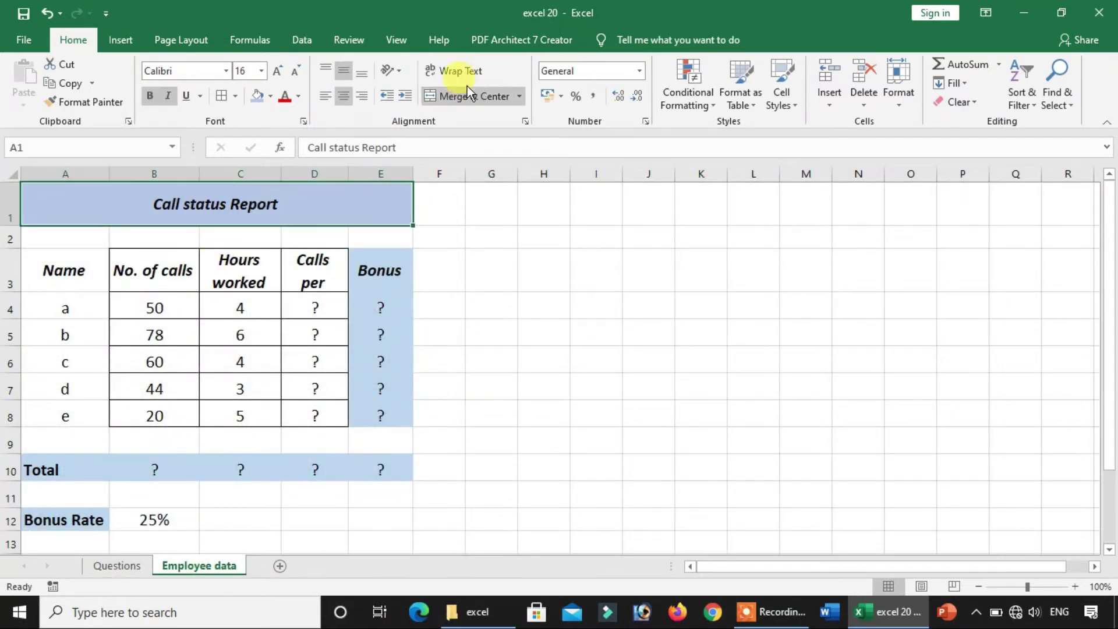
click(236, 297)
click(245, 269)
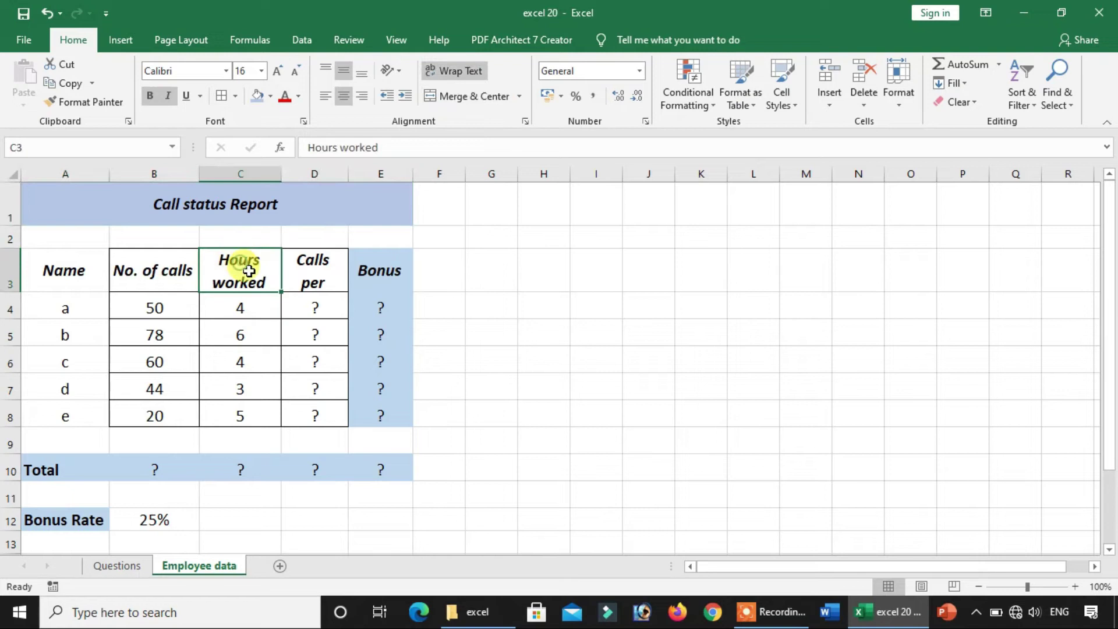
click(287, 270)
drag(267, 258, 309, 269)
click(464, 70)
click(464, 70)
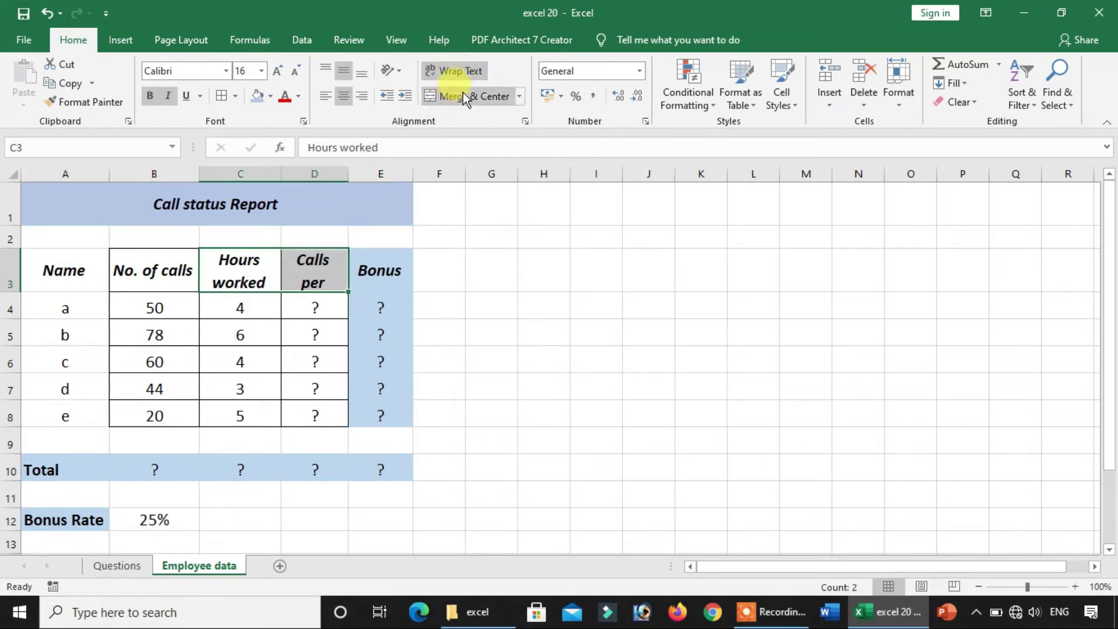
click(220, 339)
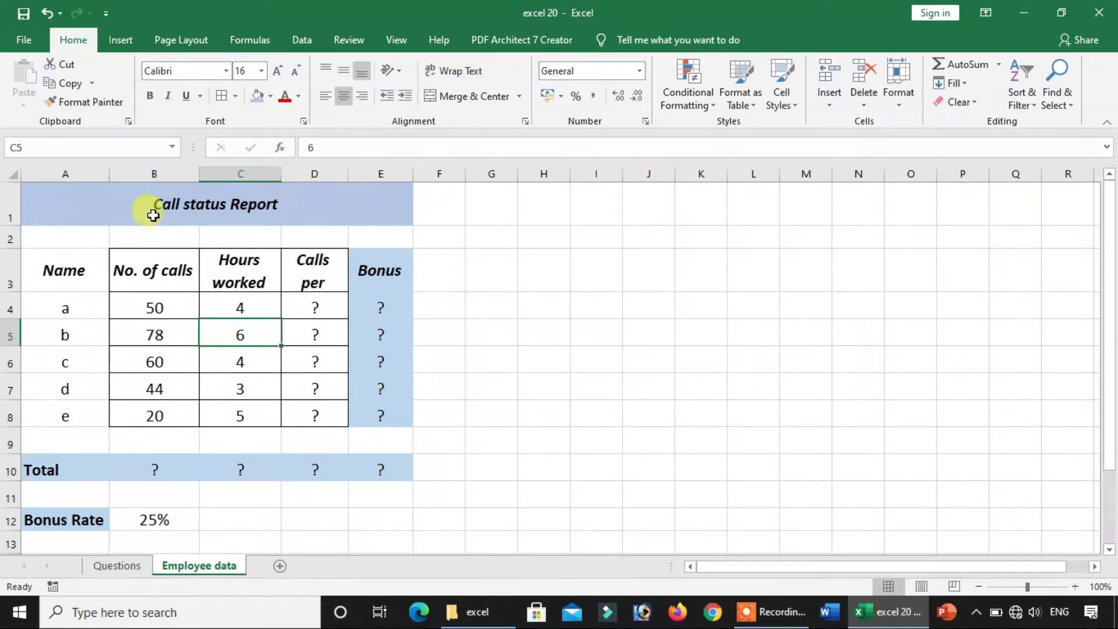
Step: Set the page orientation of the Employee data sheet to Portrait
click(198, 39)
click(191, 105)
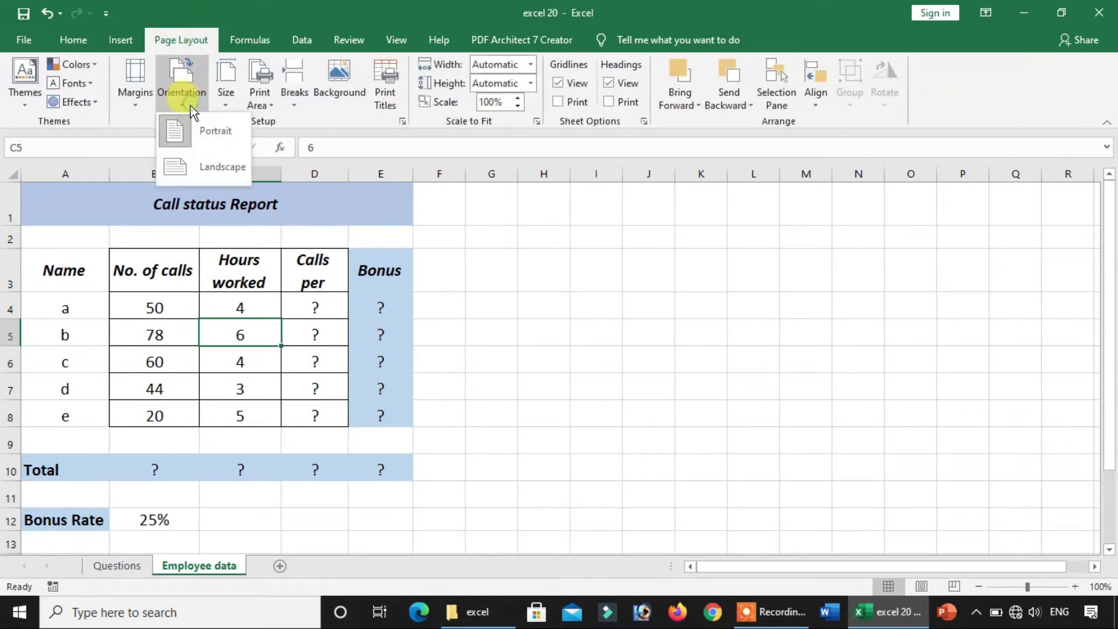
click(178, 133)
click(170, 367)
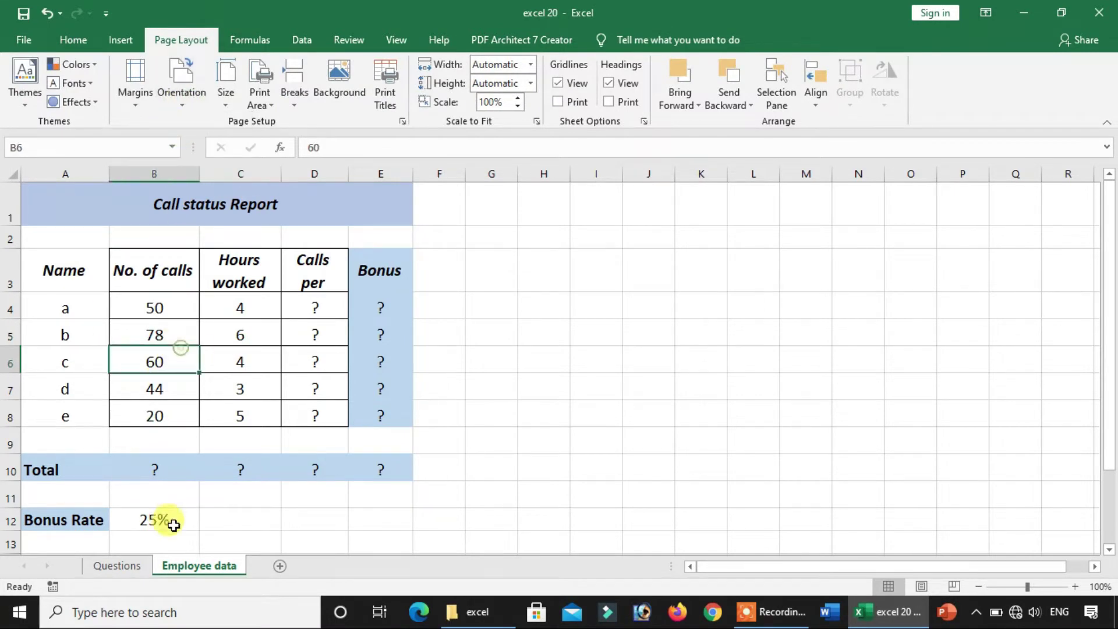
Step: Read instruction f on the Questions sheet and examine the title shading and the borders of range B3:D8
click(126, 569)
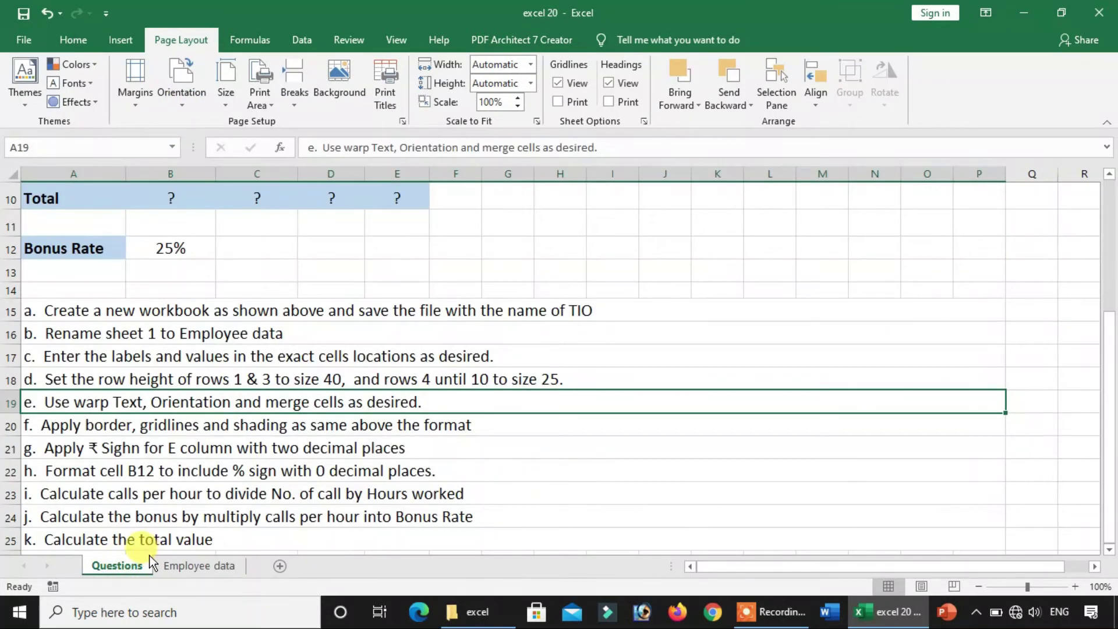
click(216, 463)
click(42, 427)
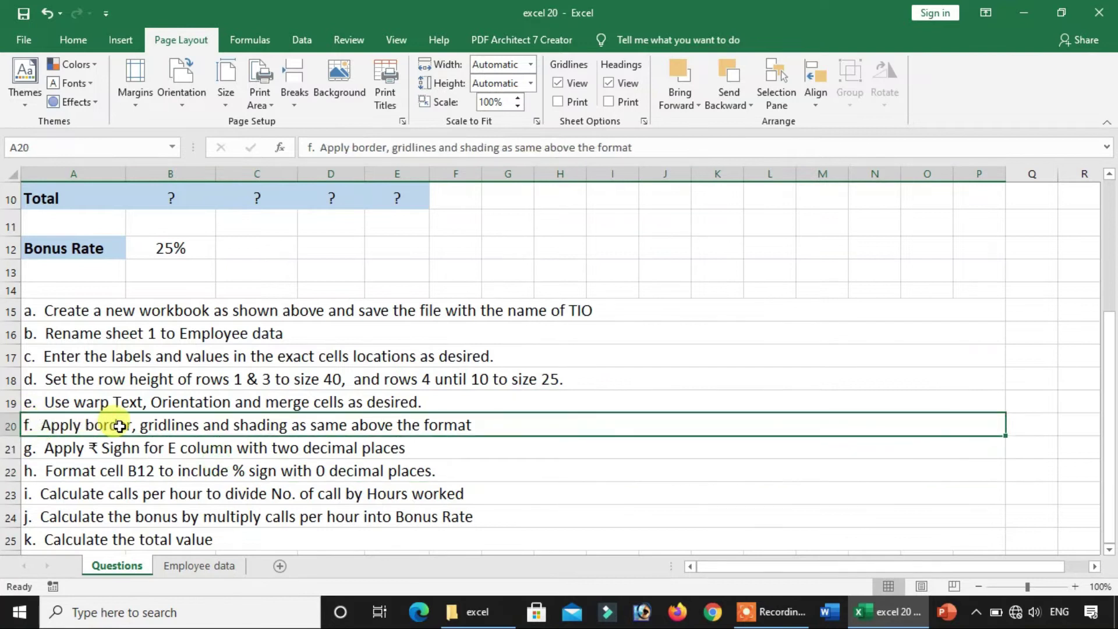
scroll(265, 252, up, 3)
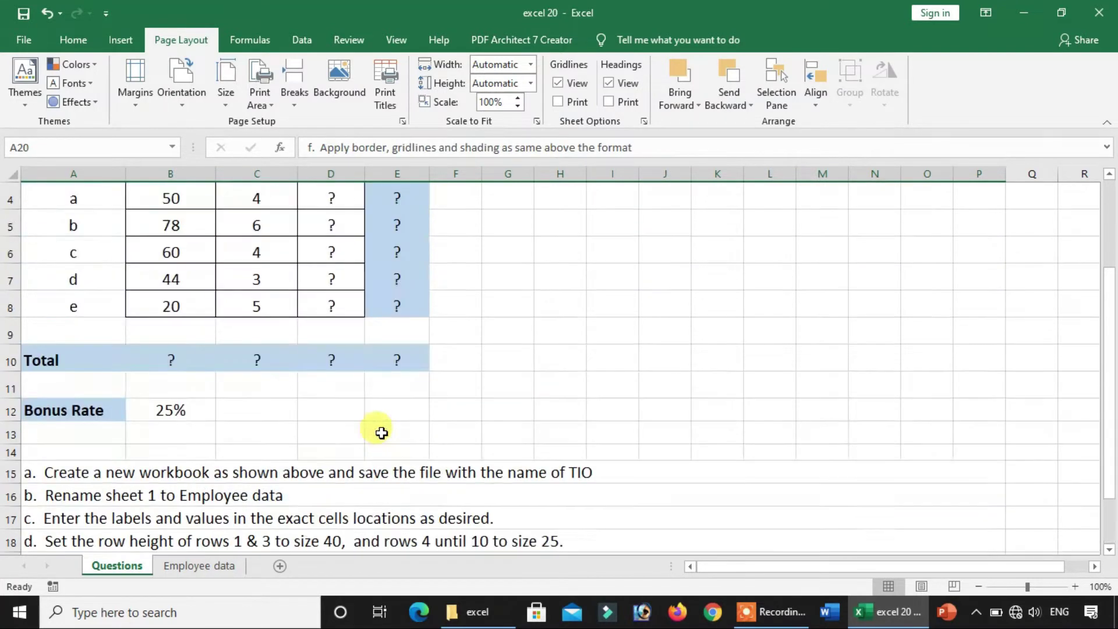
click(210, 202)
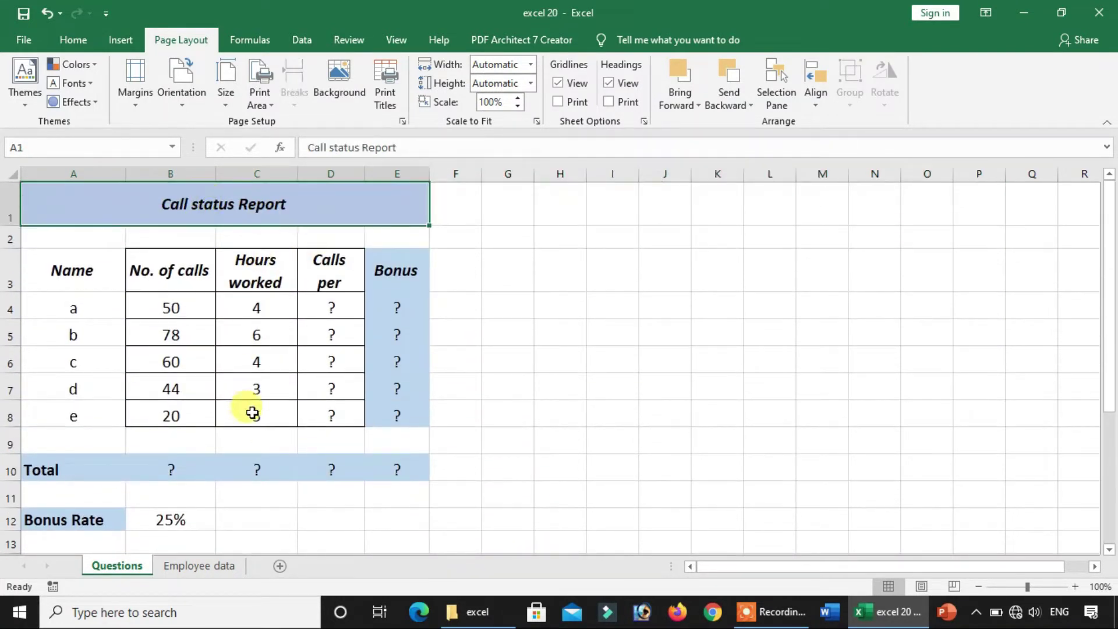
drag(170, 277, 341, 412)
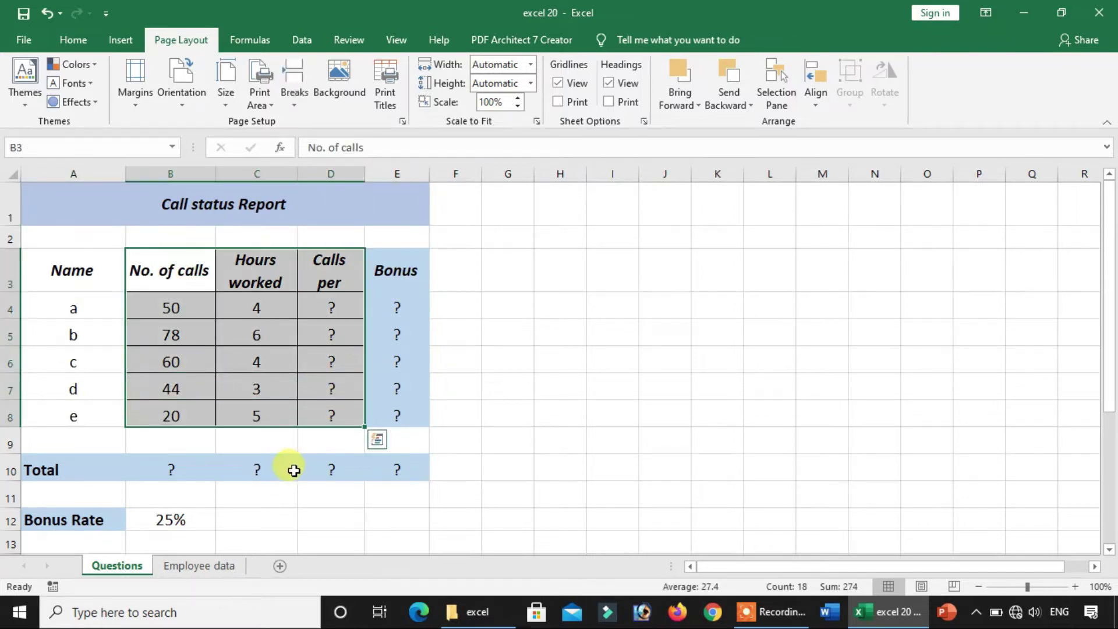
Step: Try a darker blue fill on the title, the Bonus column E3:E8, the Total row and the Bonus Rate label of the Employee data sheet
click(194, 566)
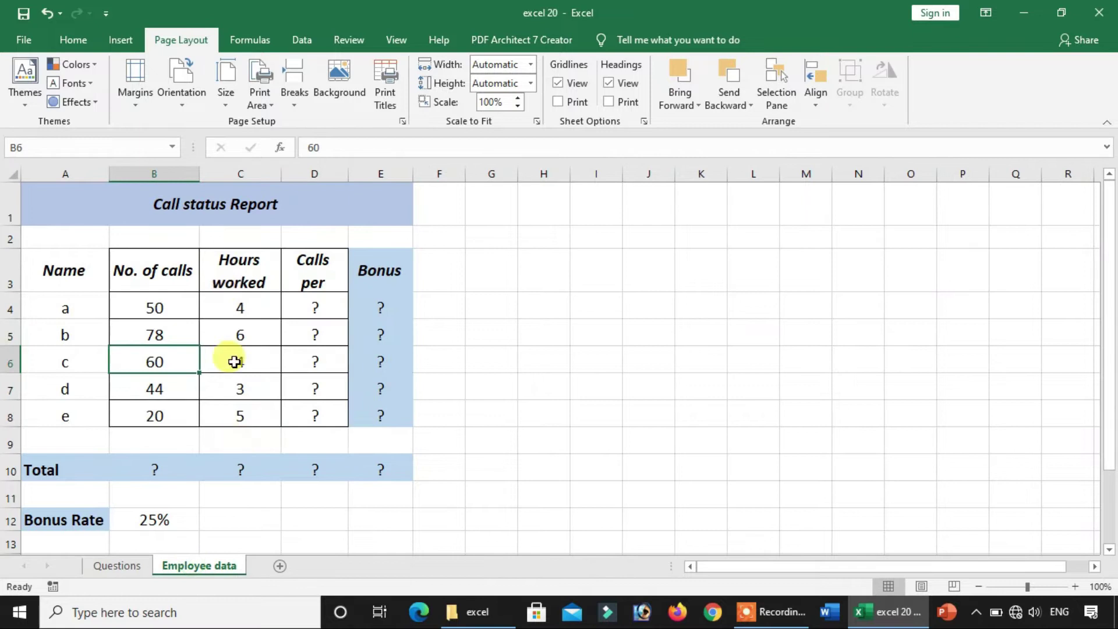
click(198, 217)
drag(364, 265, 357, 422)
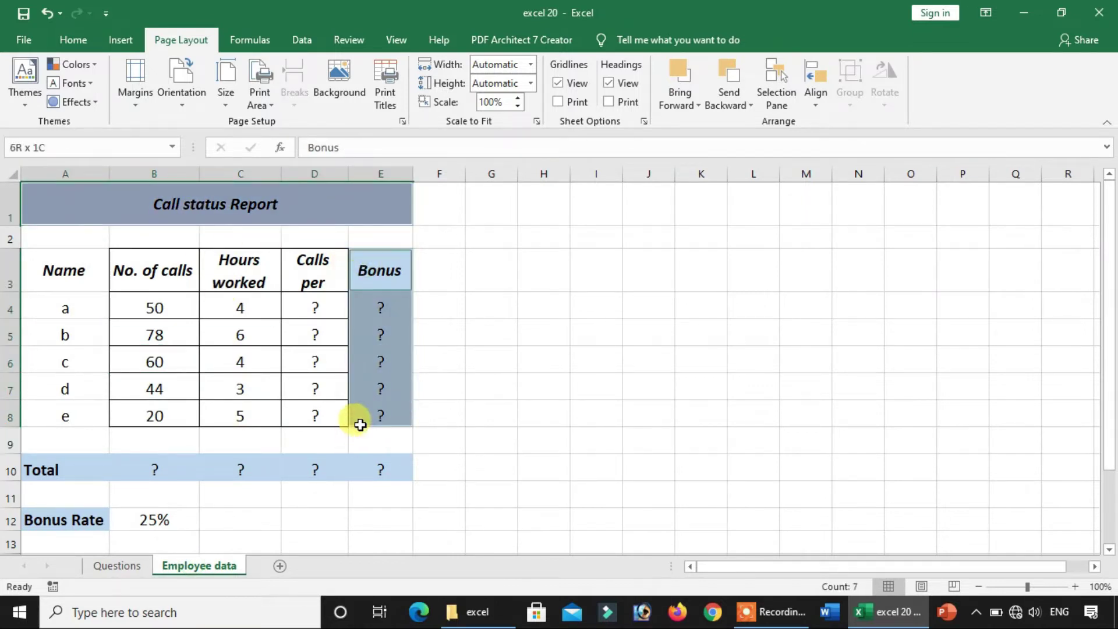
drag(74, 469, 362, 475)
ctrl+click(60, 519)
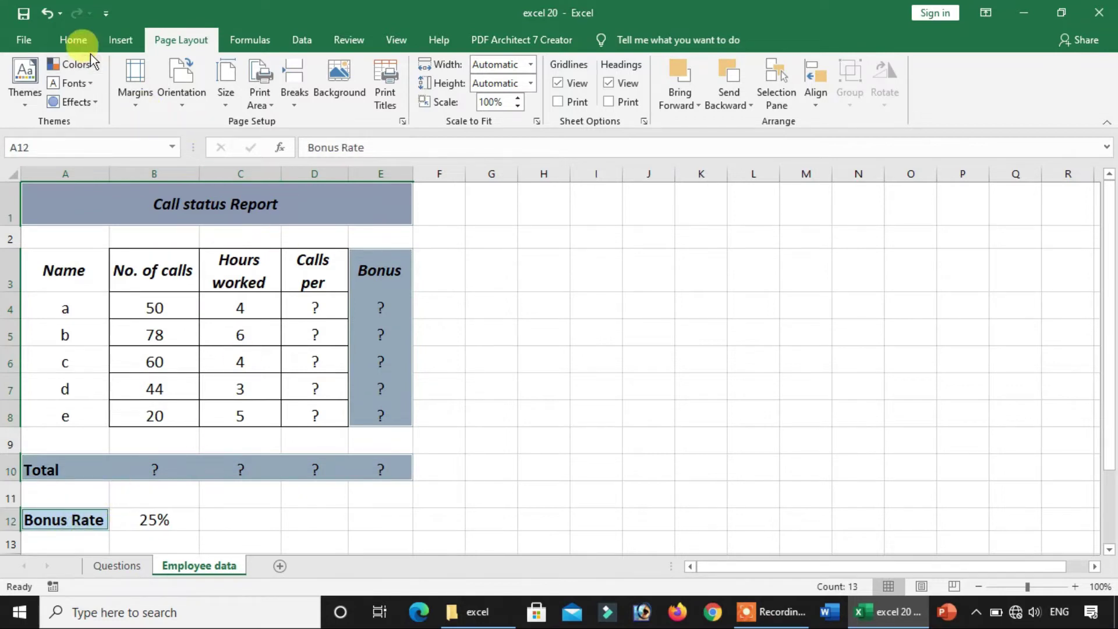
click(73, 41)
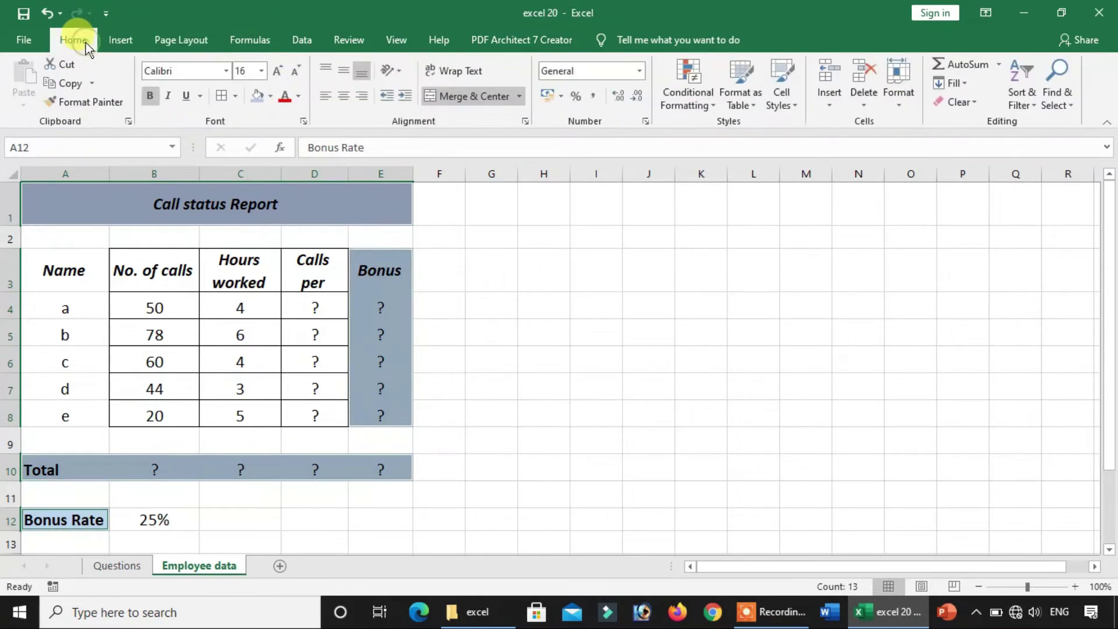
click(271, 97)
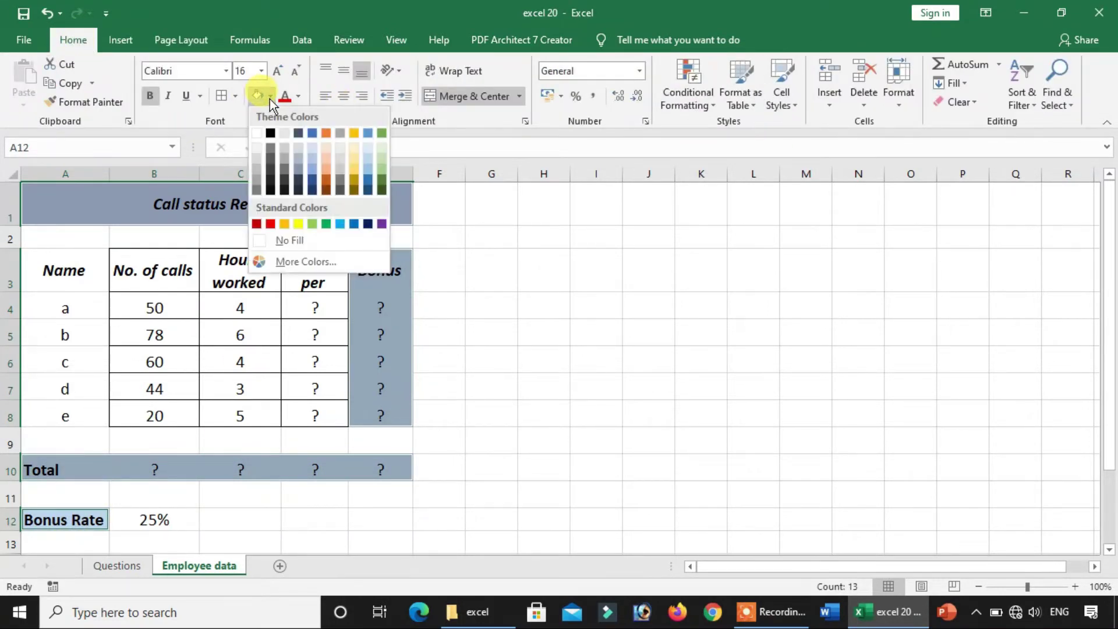
click(312, 167)
click(557, 331)
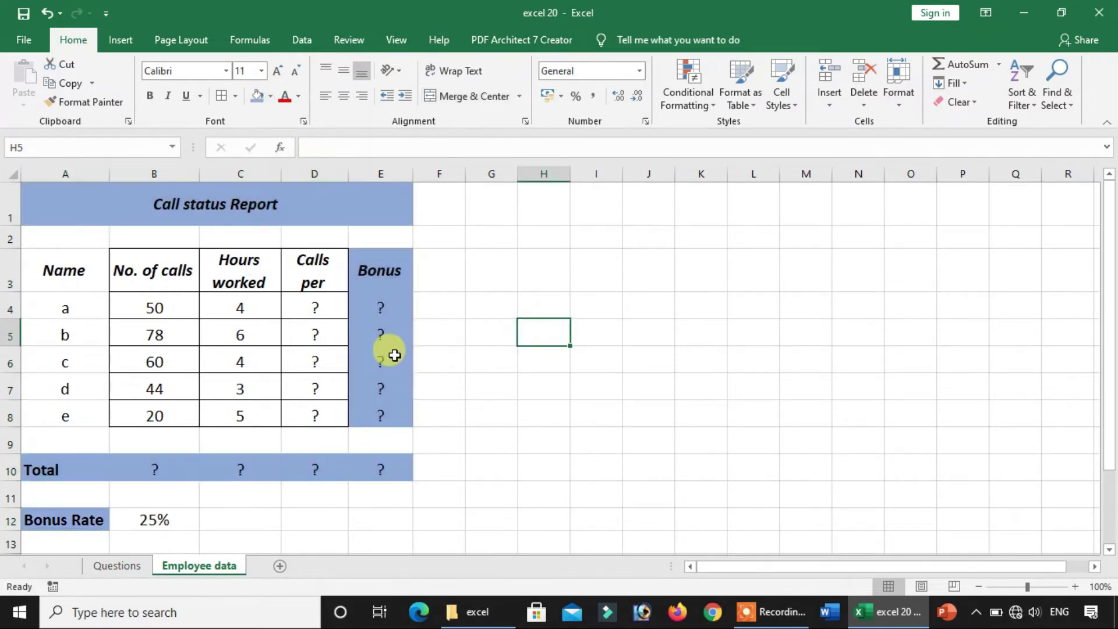
click(393, 356)
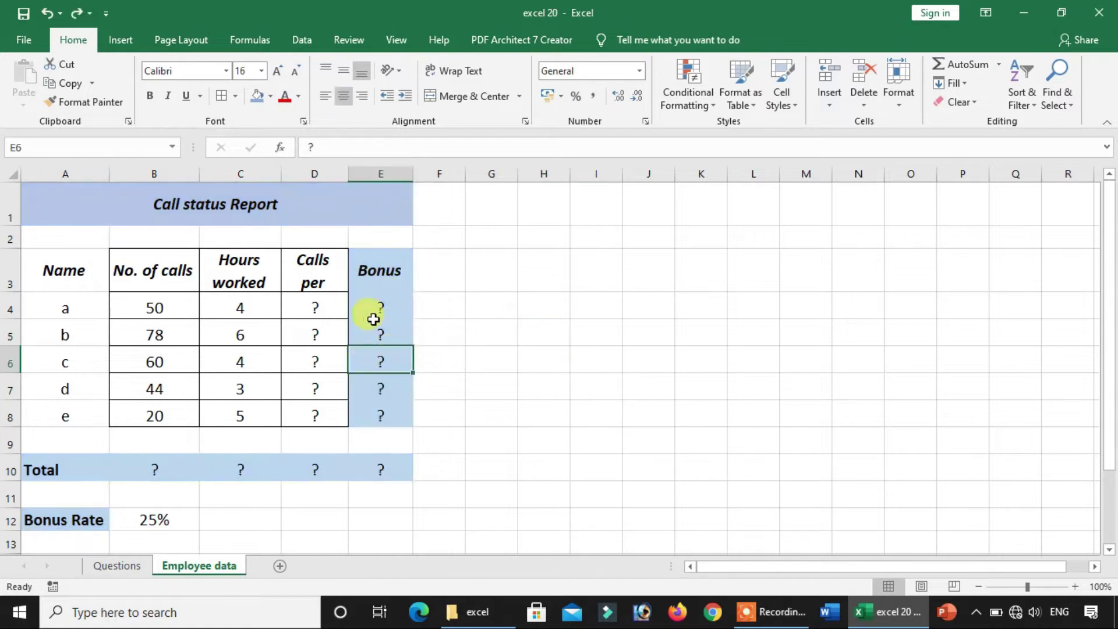
click(359, 305)
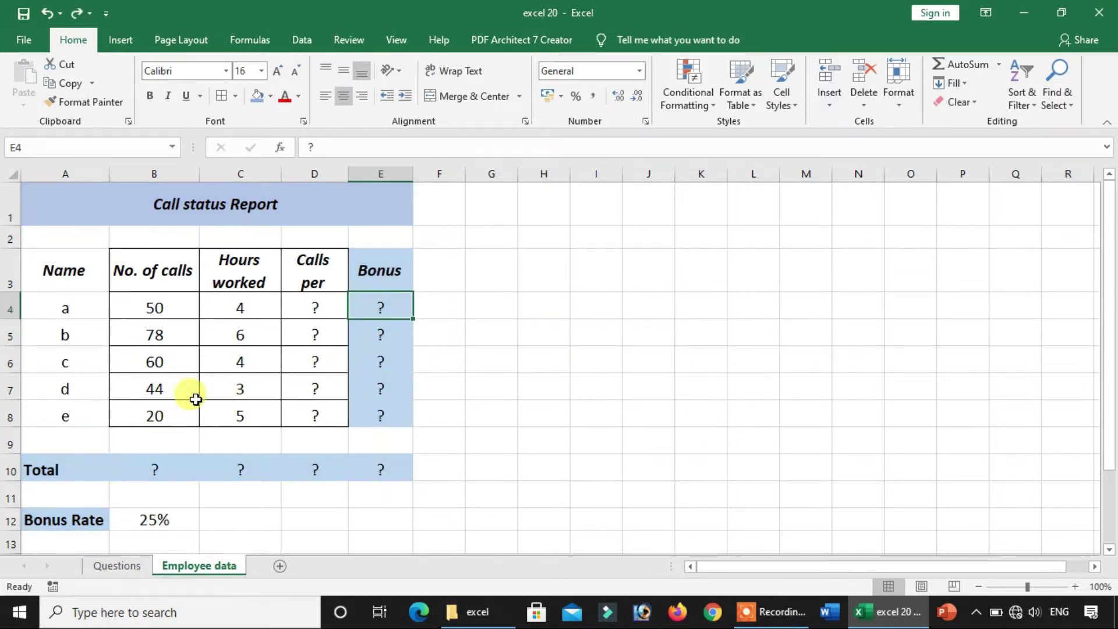
Step: Recheck the border, gridlines and shading instruction on the Questions sheet and compare it with the Employee data table
click(152, 260)
click(125, 562)
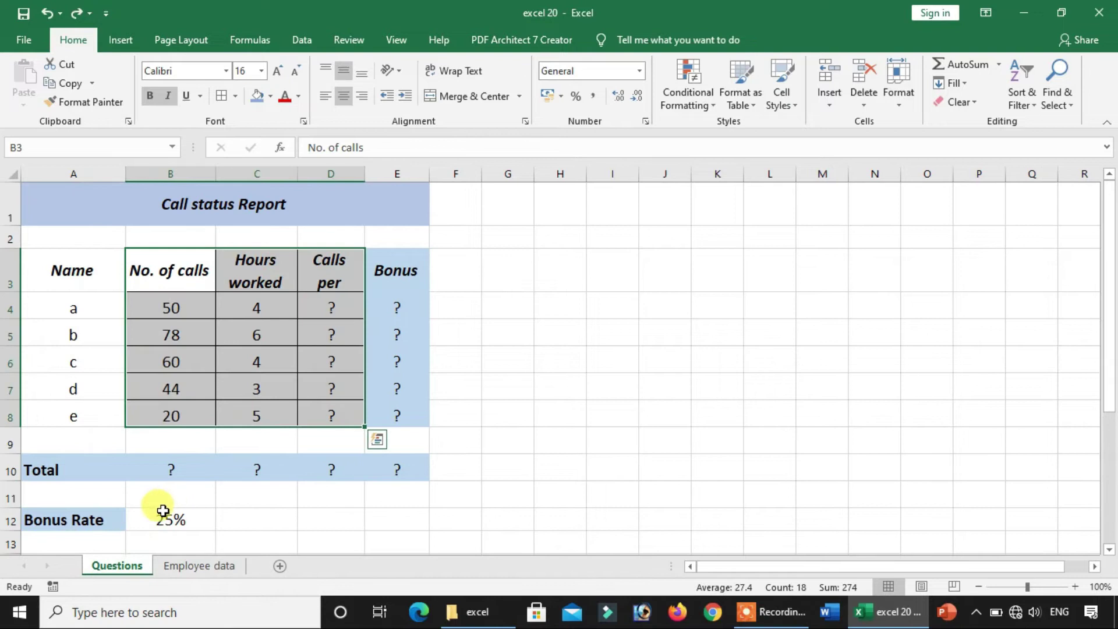
scroll(152, 499, down, 2)
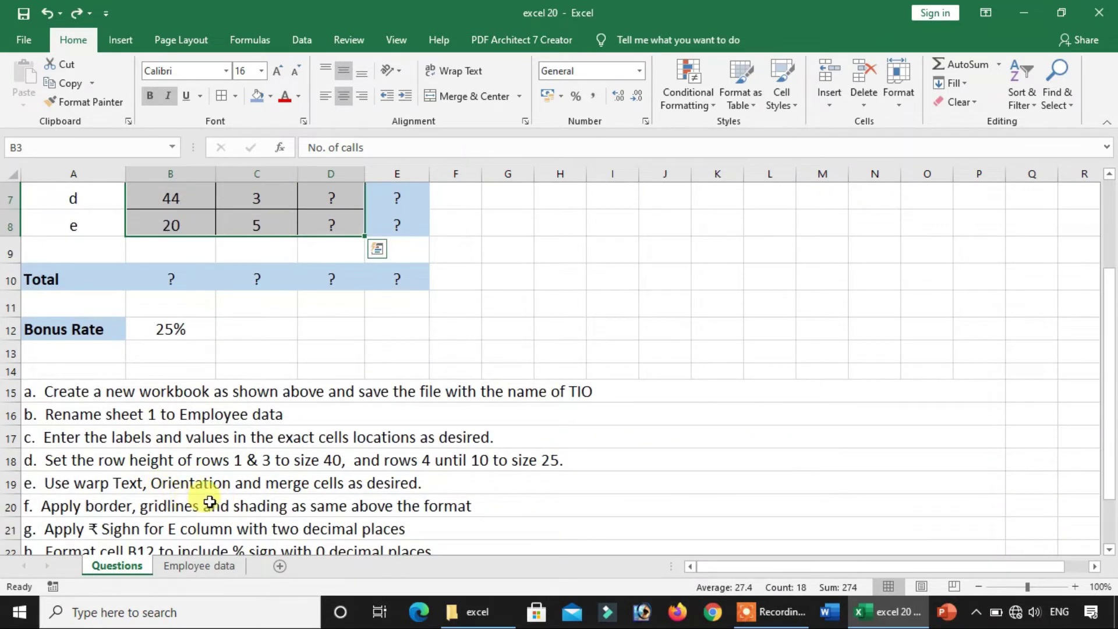
click(204, 566)
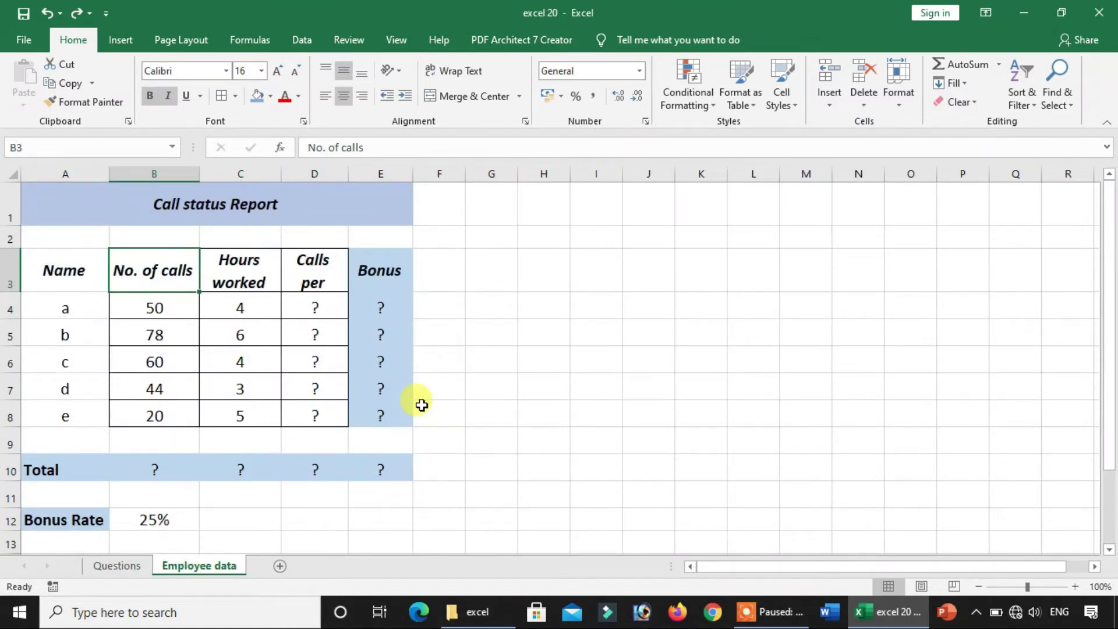
scroll(428, 379, down, 1)
scroll(428, 379, up, 1)
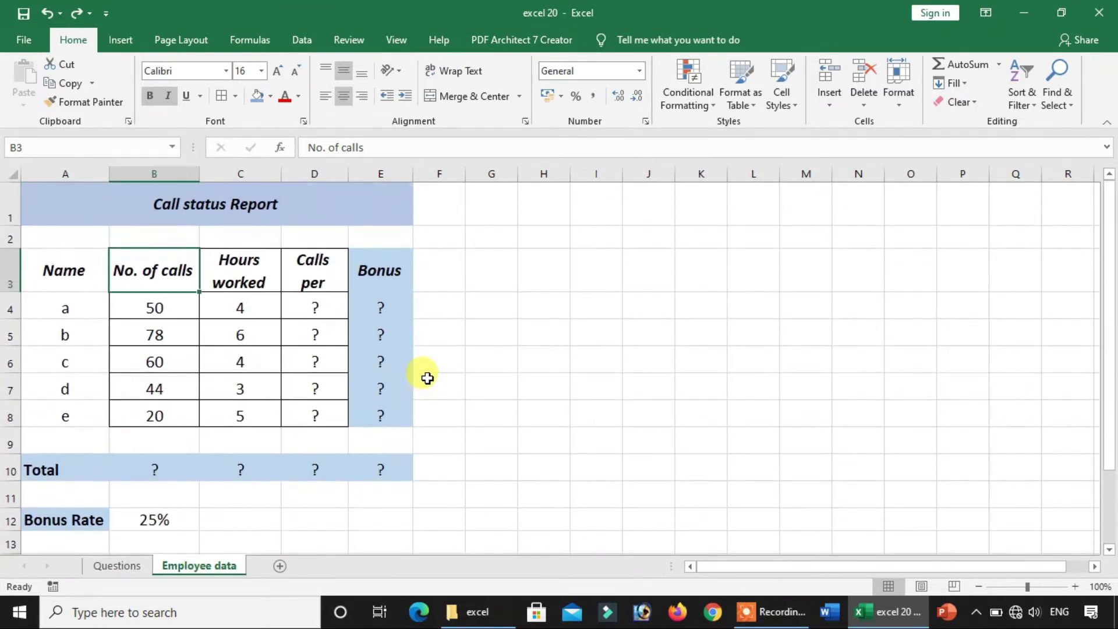
Step: Clear the borders of range B3:D8 on the Employee data sheet and reapply All Borders to it
drag(165, 271, 317, 421)
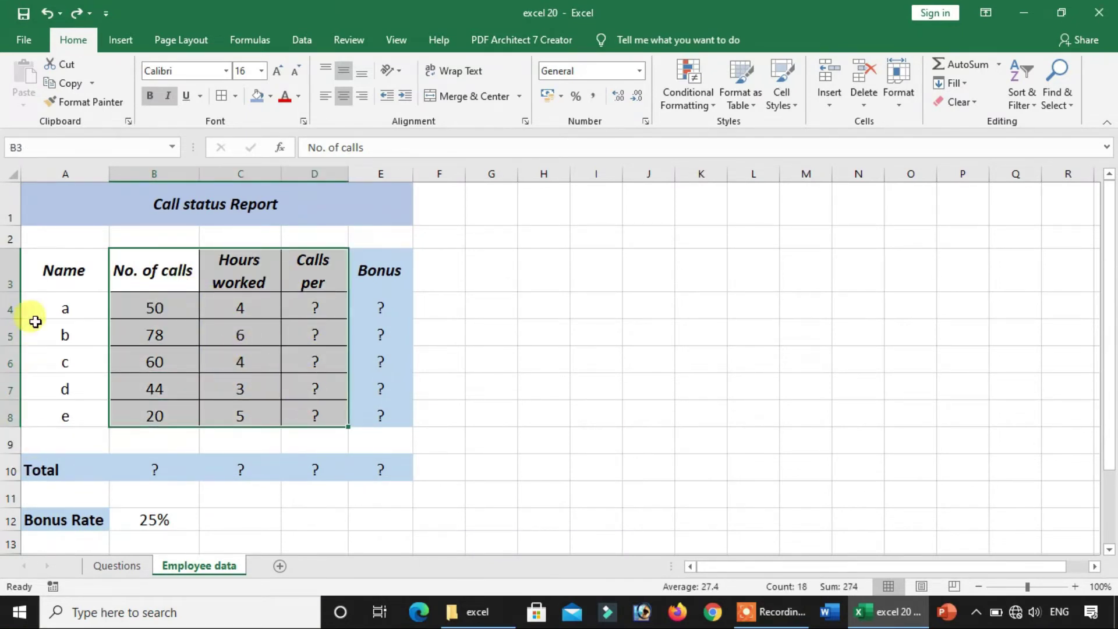
drag(122, 288, 326, 416)
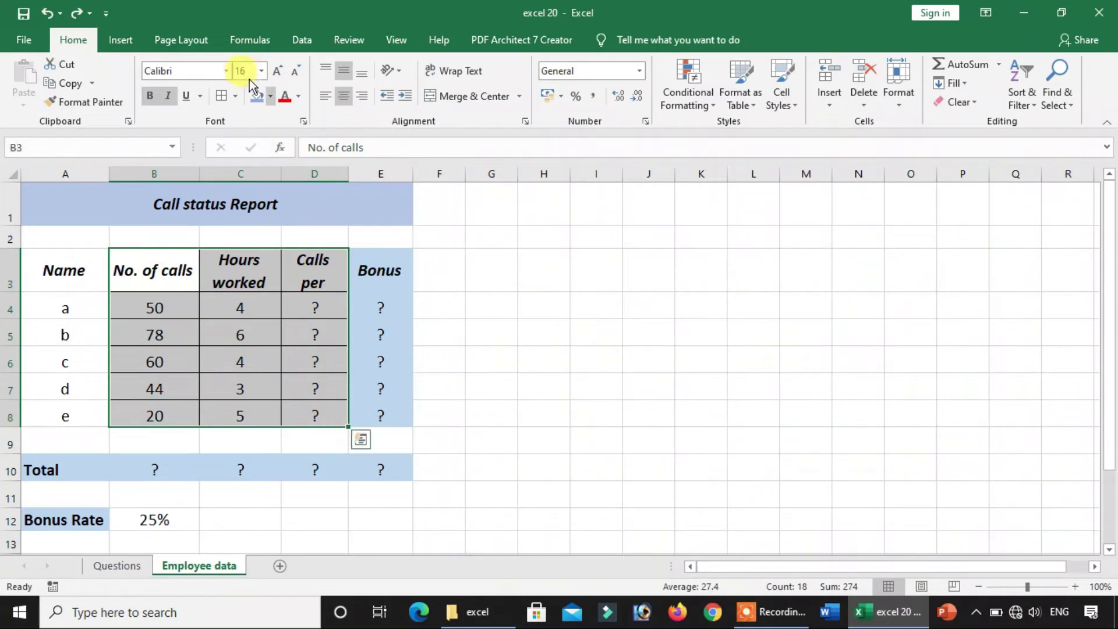
click(233, 102)
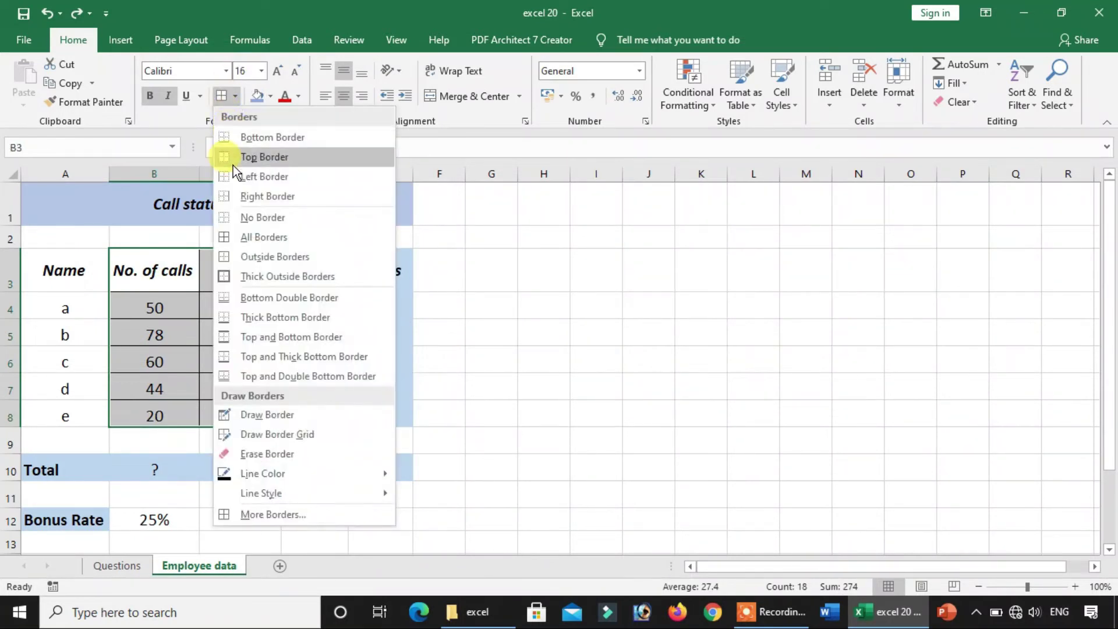
click(243, 223)
click(222, 274)
drag(240, 308, 252, 341)
drag(153, 271, 315, 415)
click(236, 99)
click(242, 239)
click(284, 307)
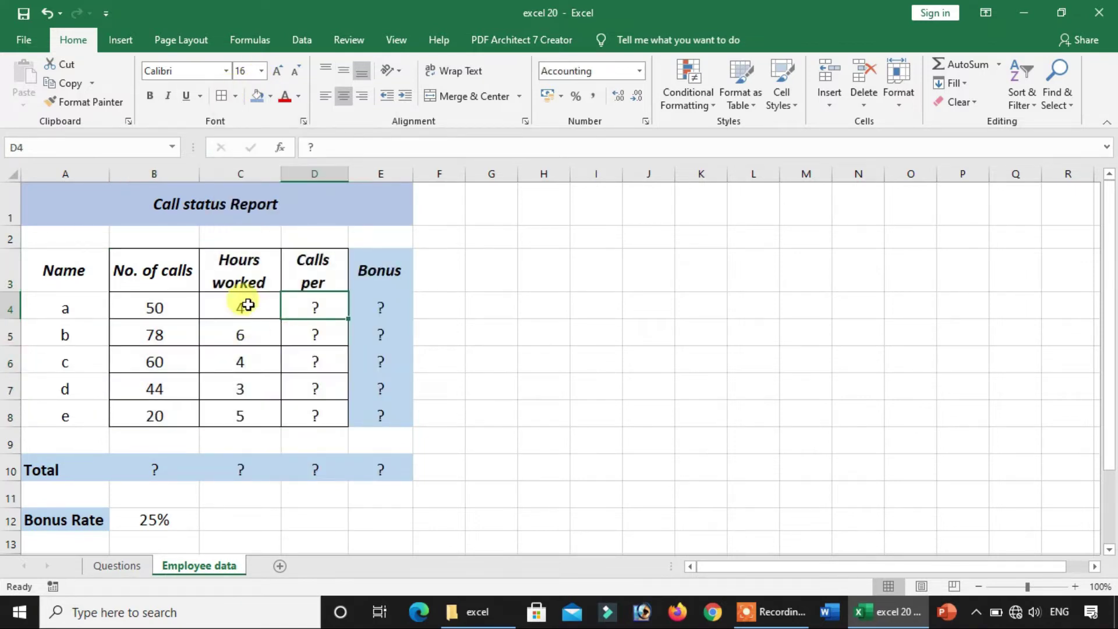
Step: Read instruction g on the Questions sheet about the ₹ sign and two decimal places, and compare it with column E
click(113, 564)
scroll(204, 440, down, 2)
click(134, 373)
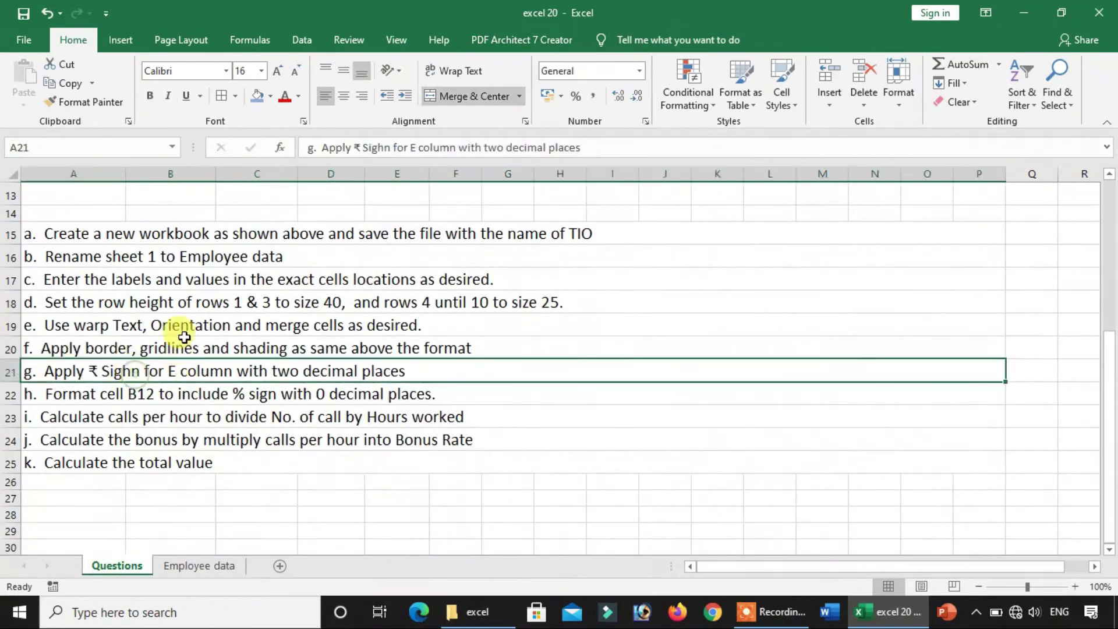
click(184, 337)
click(72, 373)
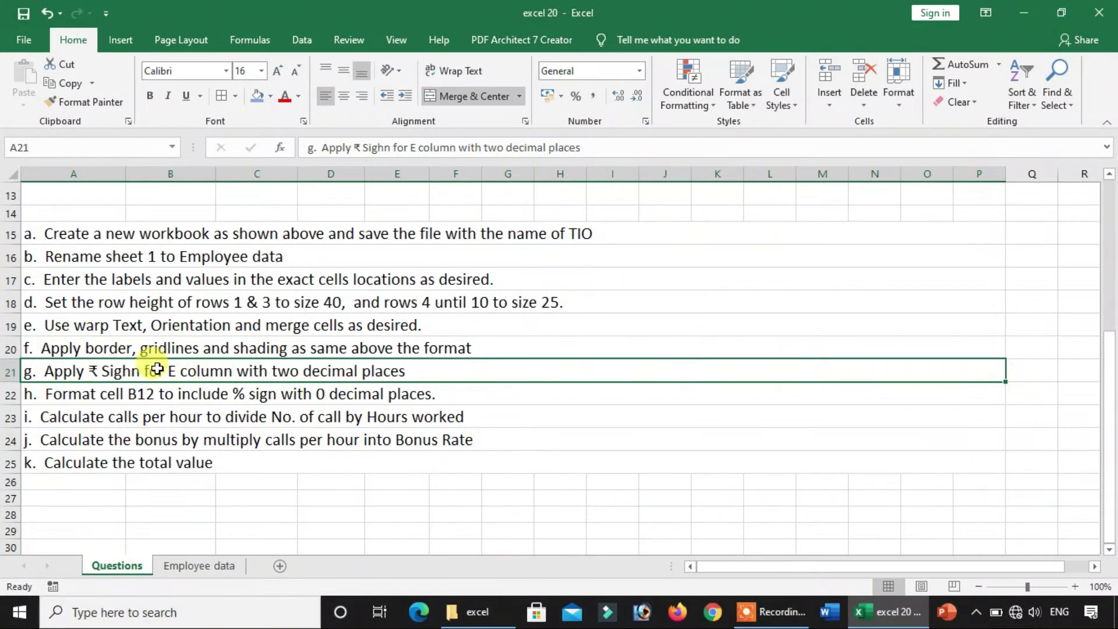
scroll(207, 386, up, 4)
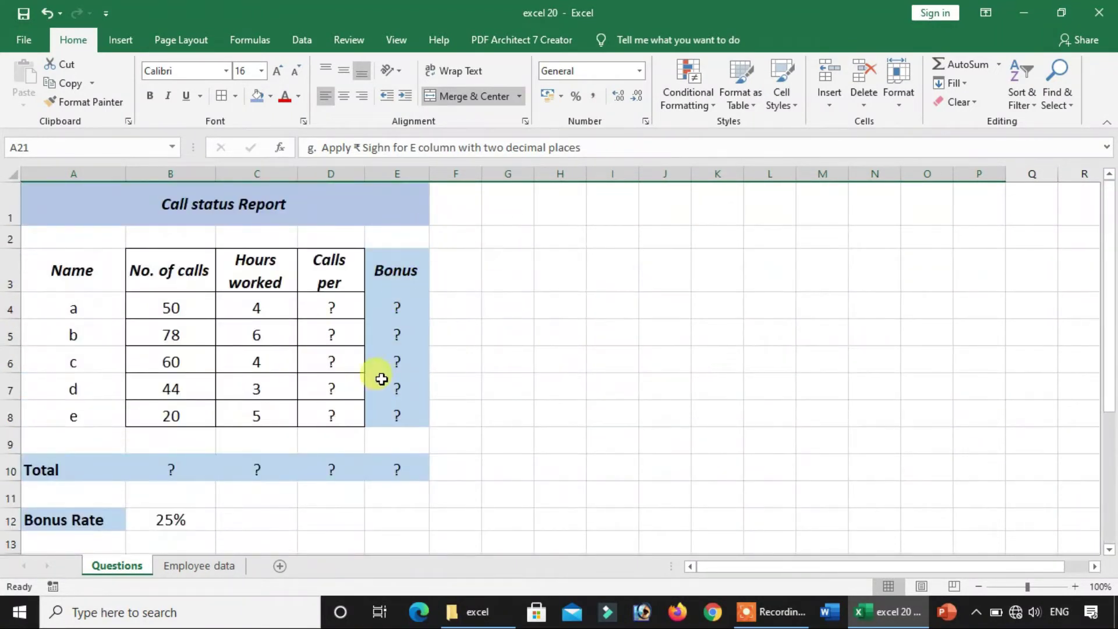
Step: Format E4:E8 on the Employee data sheet as Currency with the ₹ symbol and 2 decimal places
click(181, 565)
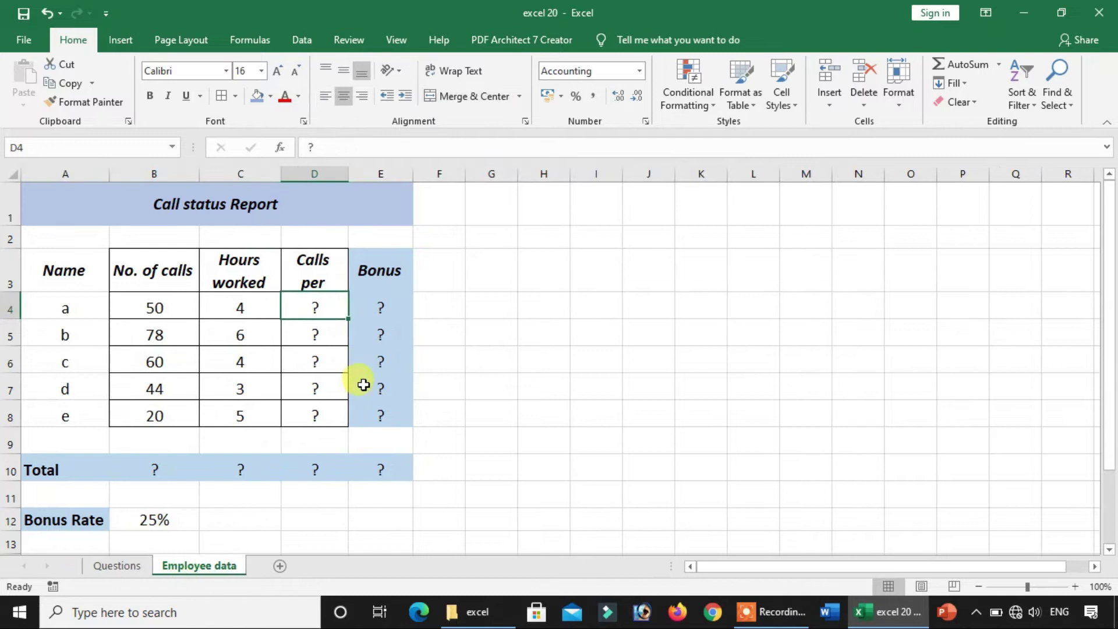
drag(390, 300, 378, 408)
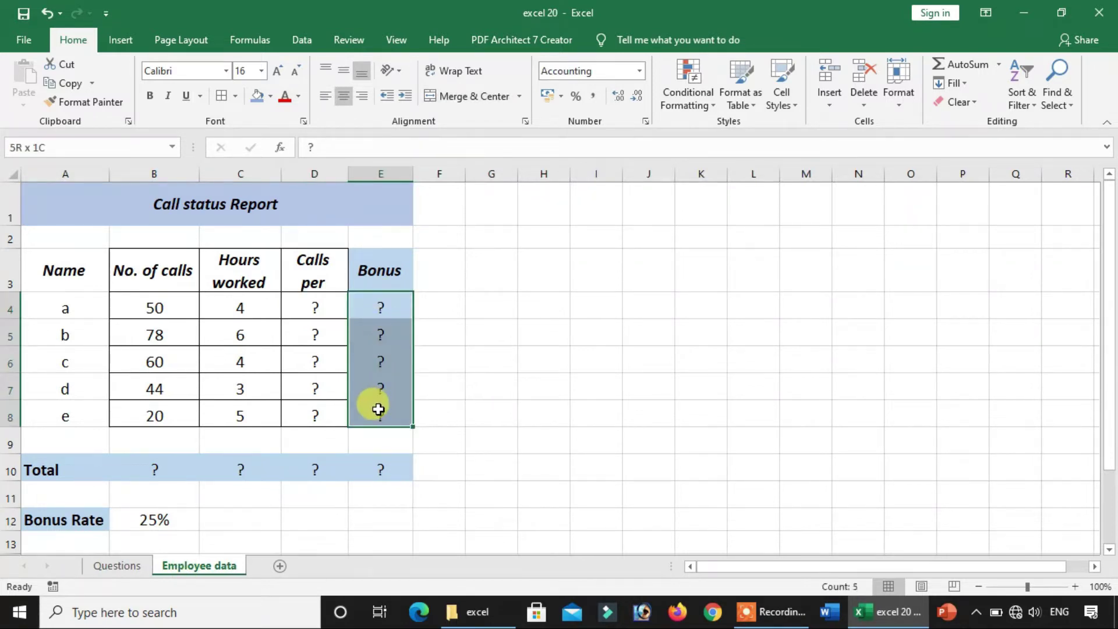
click(642, 76)
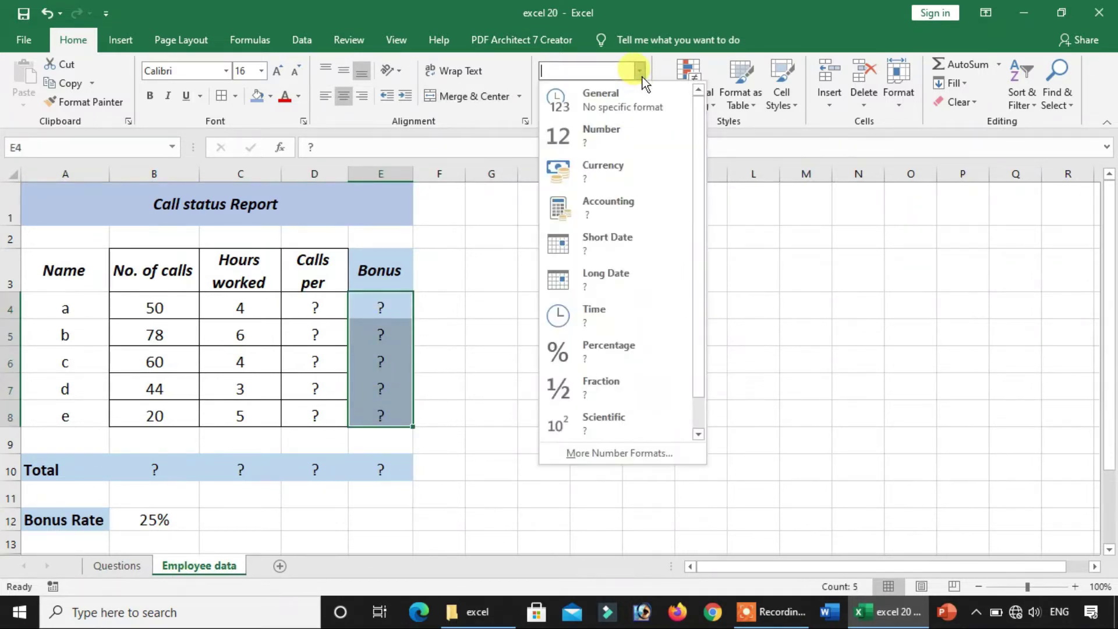
click(615, 165)
click(644, 121)
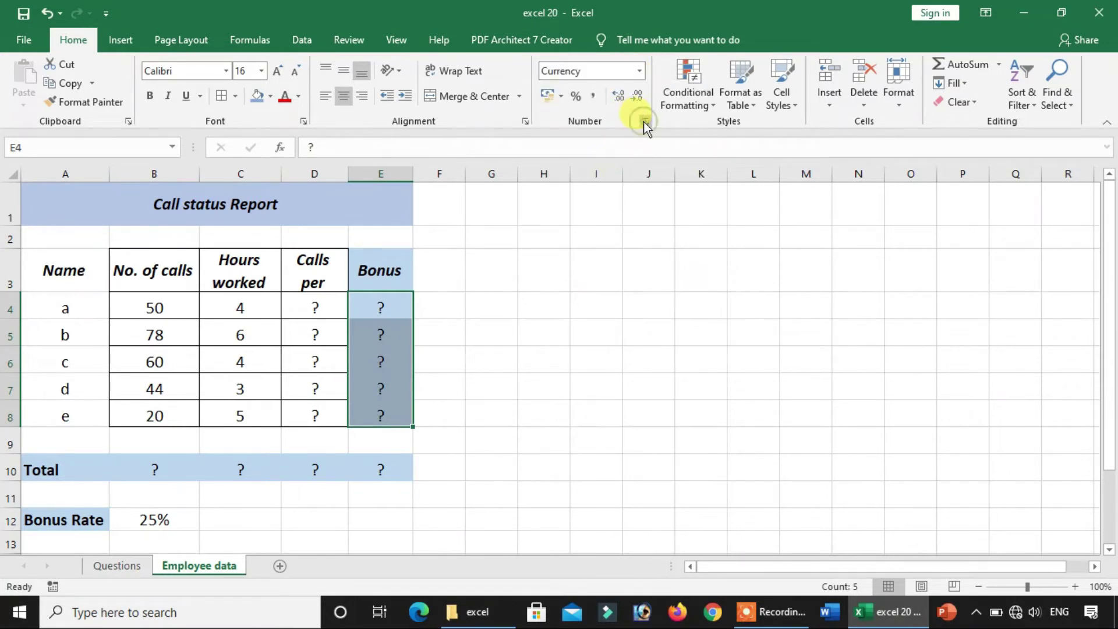
click(442, 216)
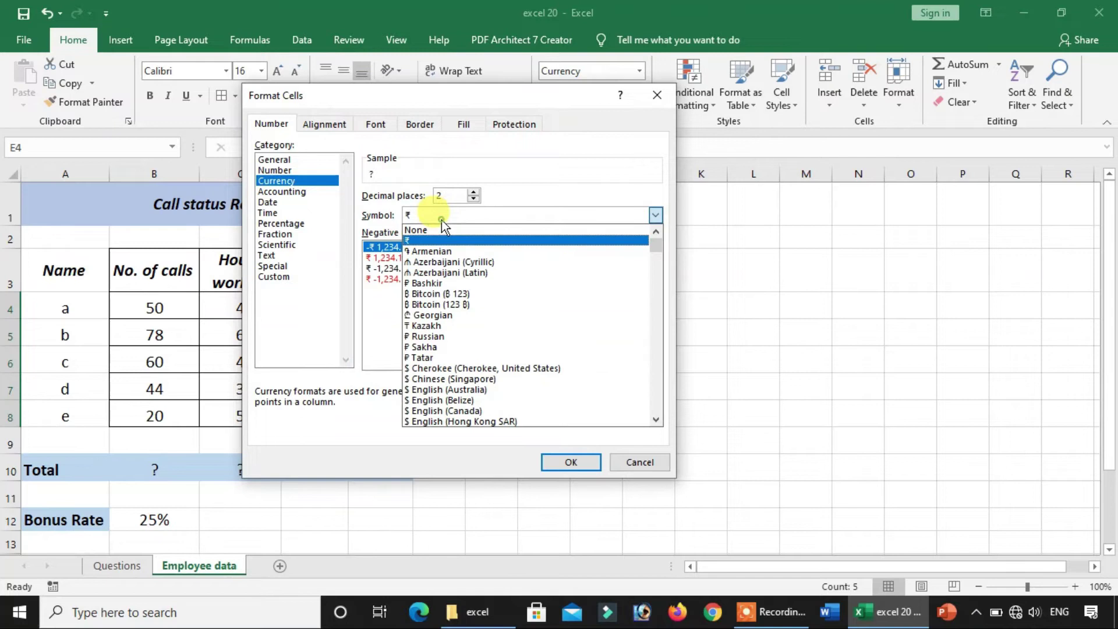
click(431, 222)
click(431, 221)
click(432, 230)
click(434, 219)
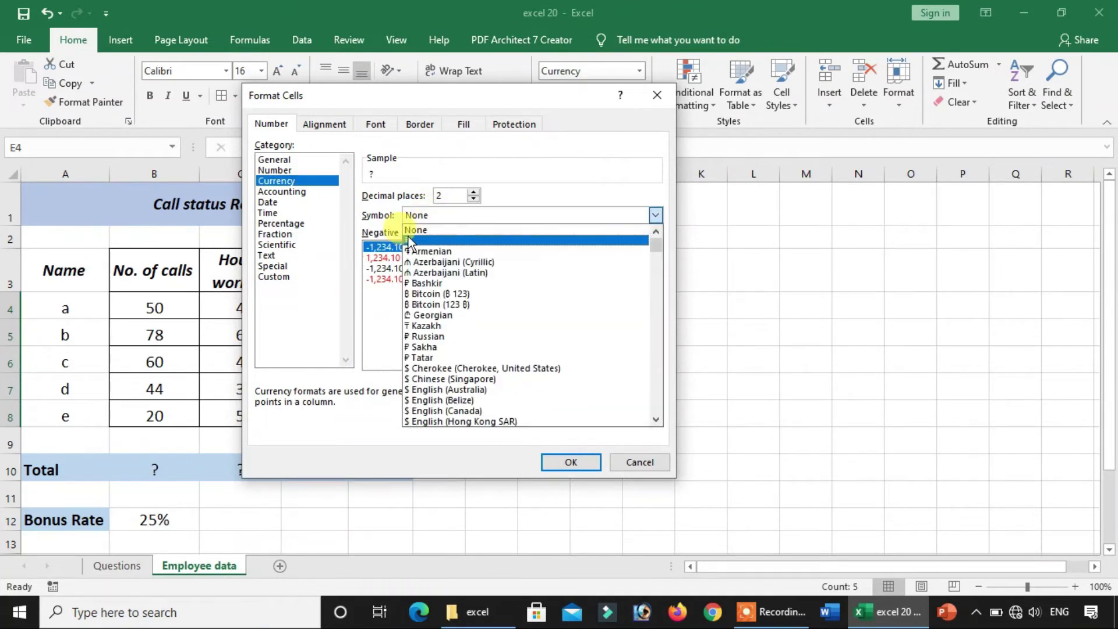
click(409, 240)
click(574, 460)
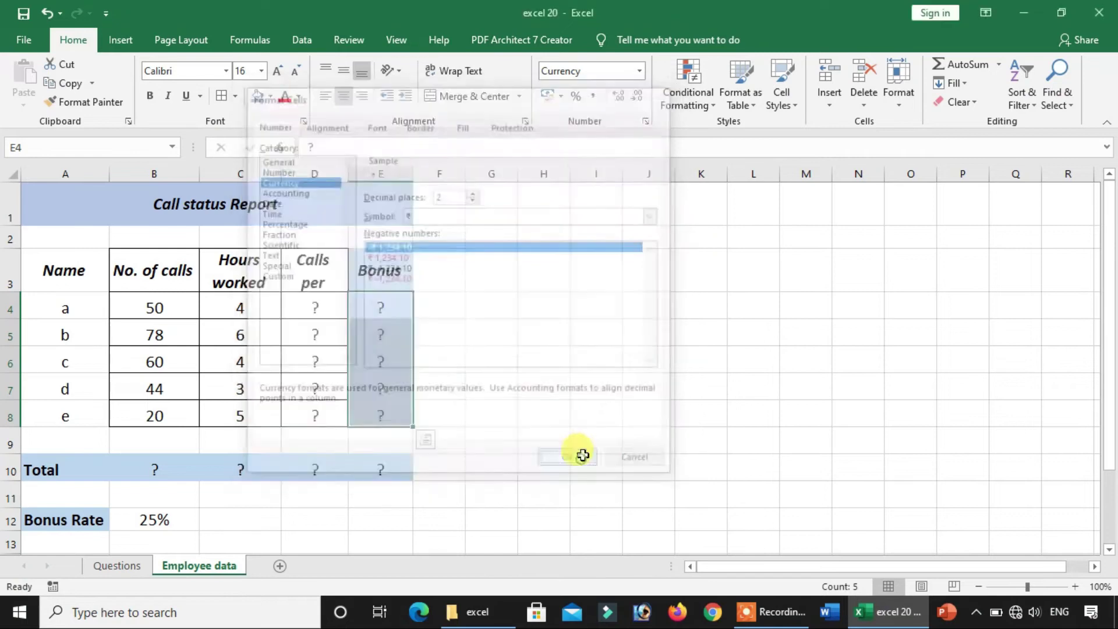
Step: Test the currency format by entering 5 in cell E4, and undo the entry
click(374, 313)
text(5)
click(500, 387)
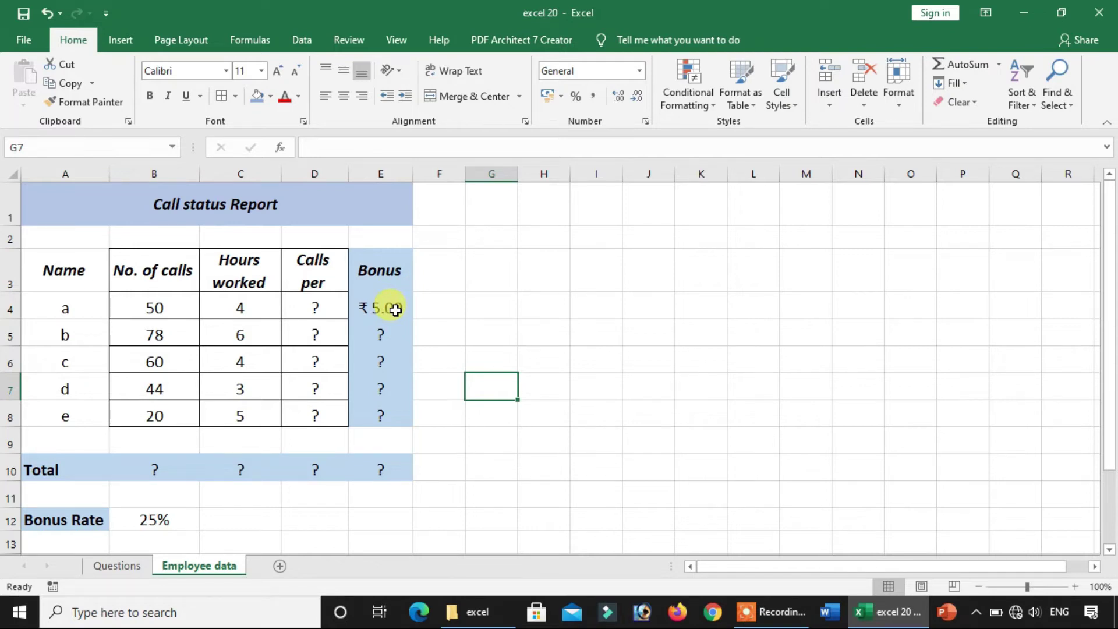
key(ctrl+z)
key(Right)
key(Right)
key(Right)
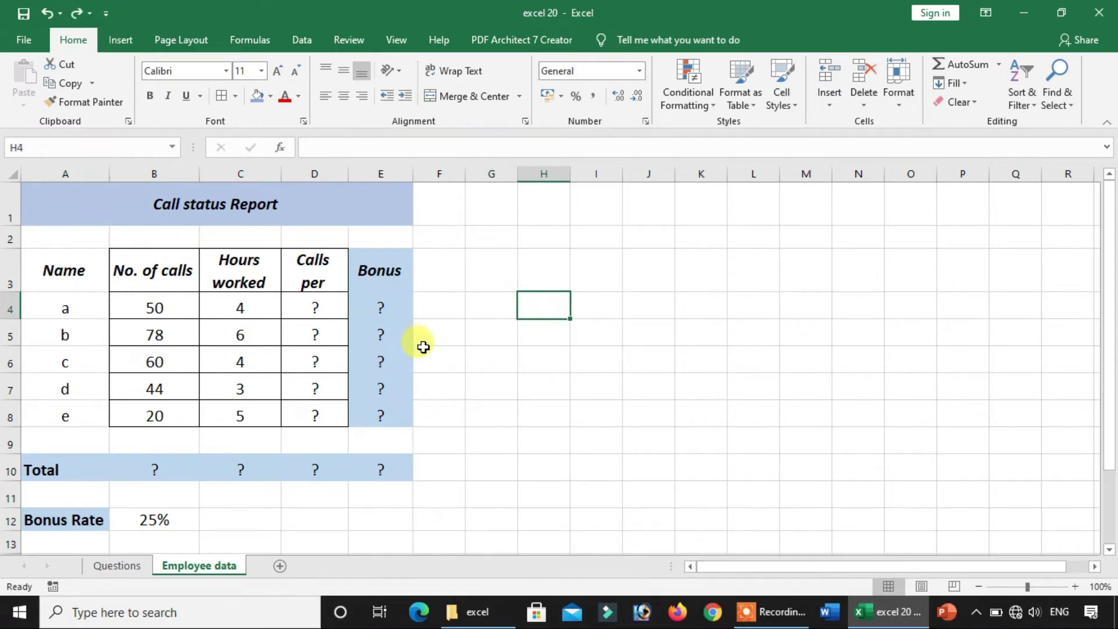
Step: Read instruction h on the Questions sheet about the percent format and examine the Bonus Rate cell B12
click(127, 565)
scroll(336, 464, down, 4)
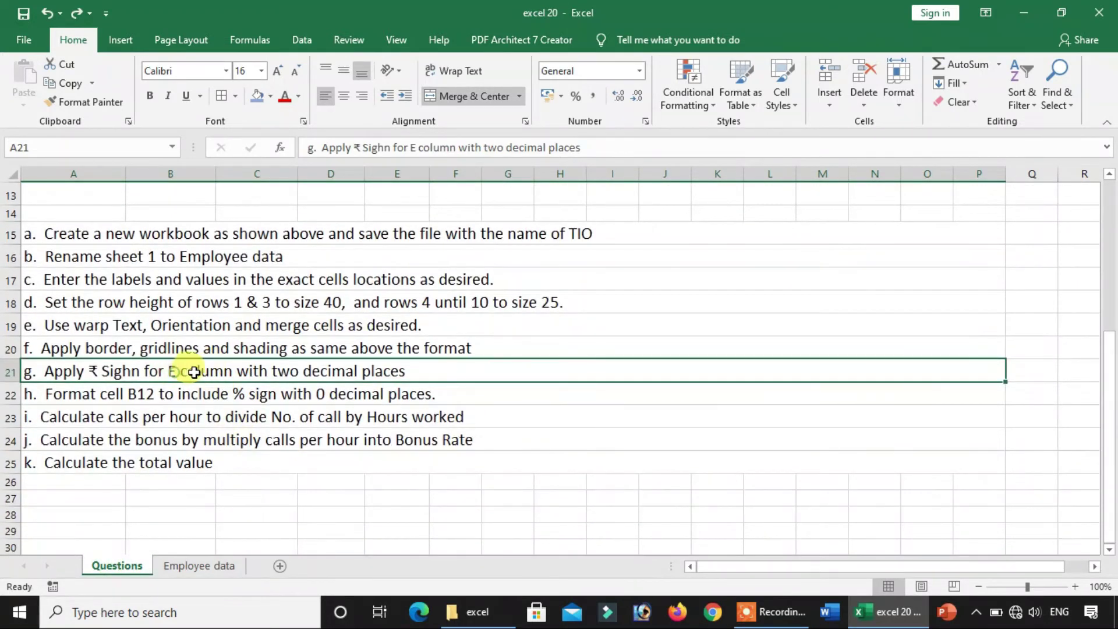
click(82, 394)
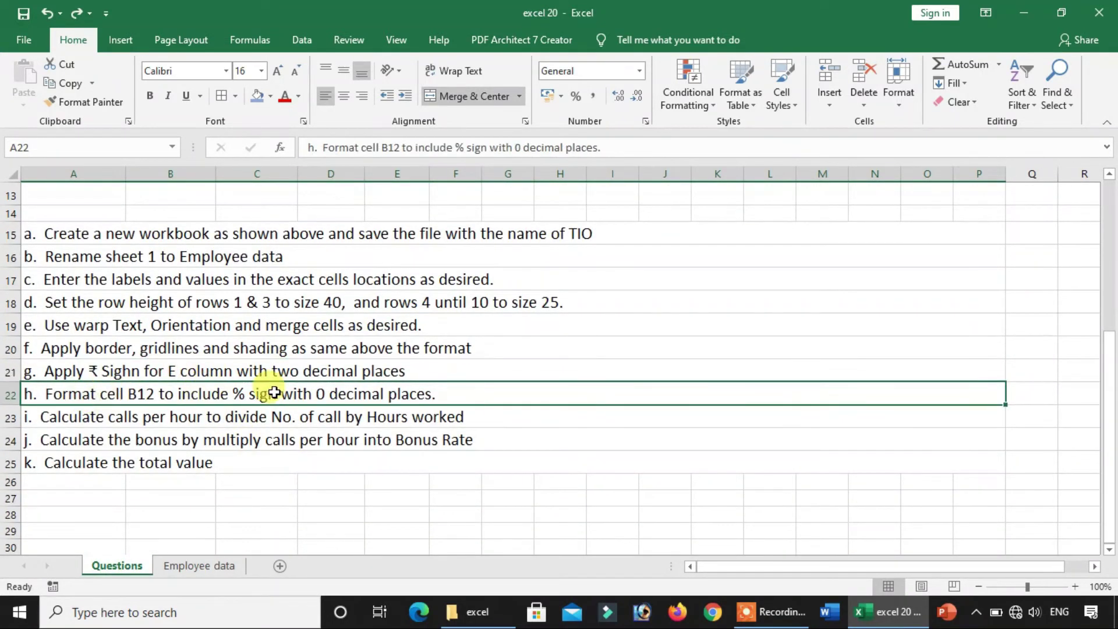
scroll(361, 401, up, 4)
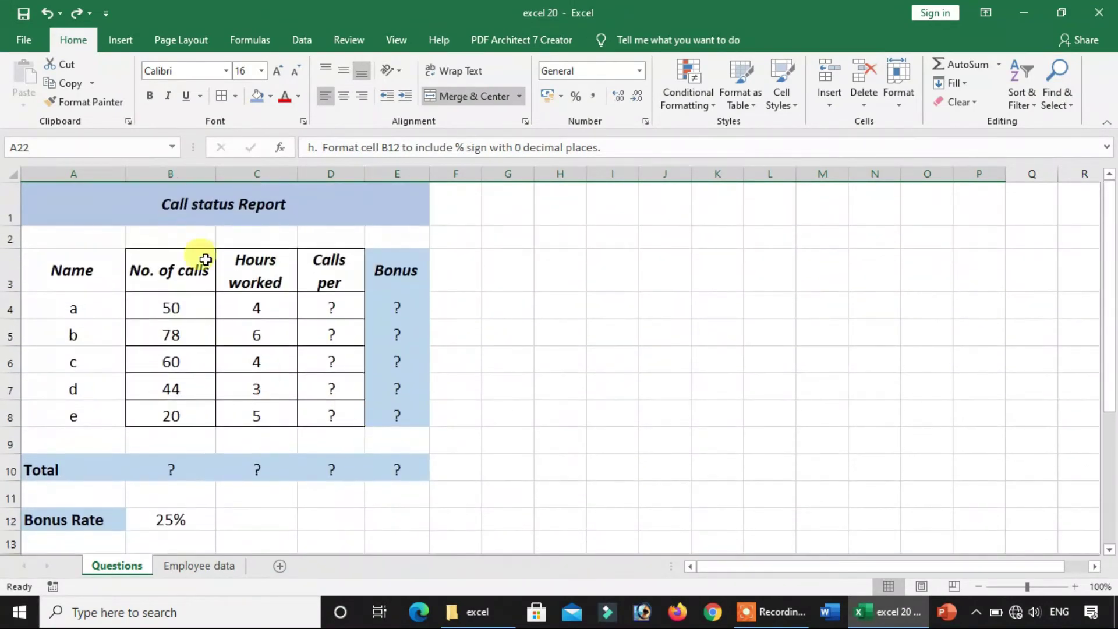
click(172, 174)
click(177, 521)
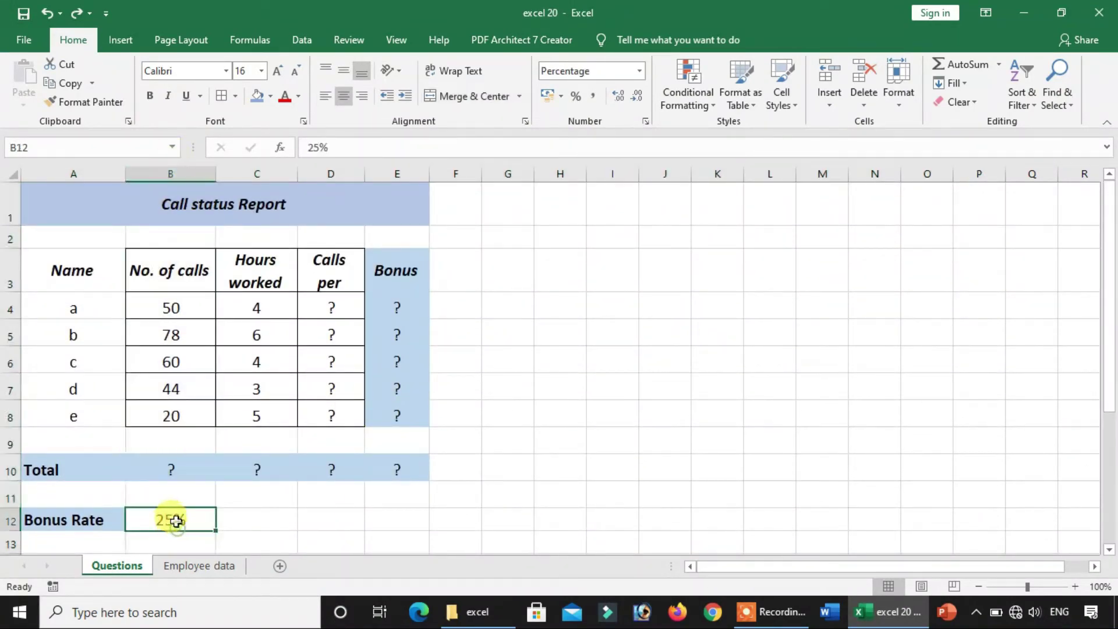
Step: Enter 25% as the Bonus Rate in cell B12 of the Employee data sheet
click(189, 566)
click(174, 520)
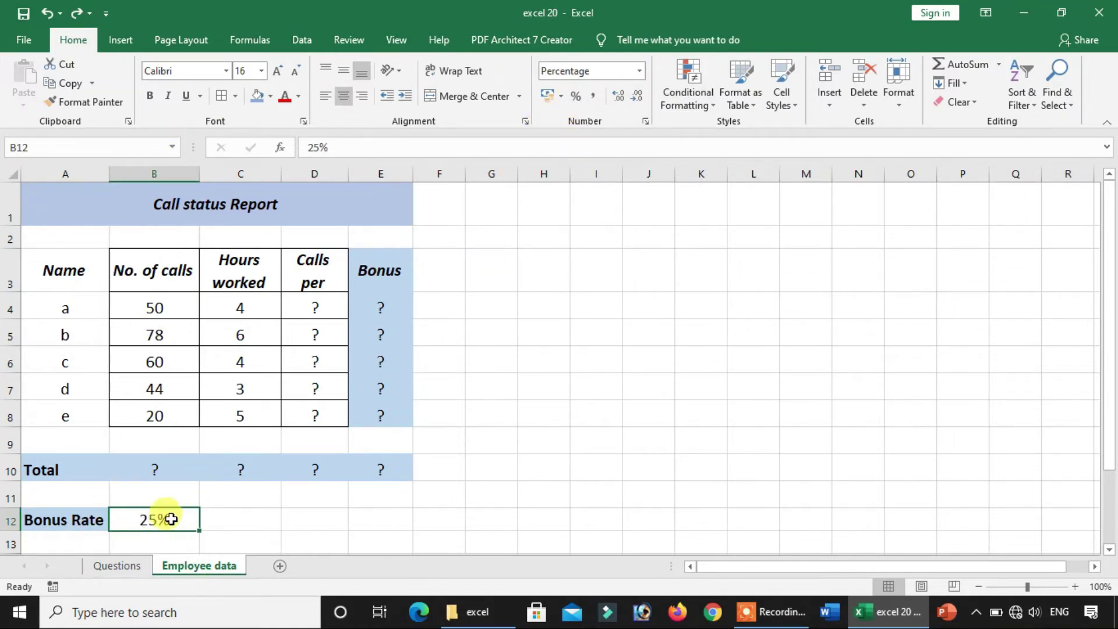
text(2)
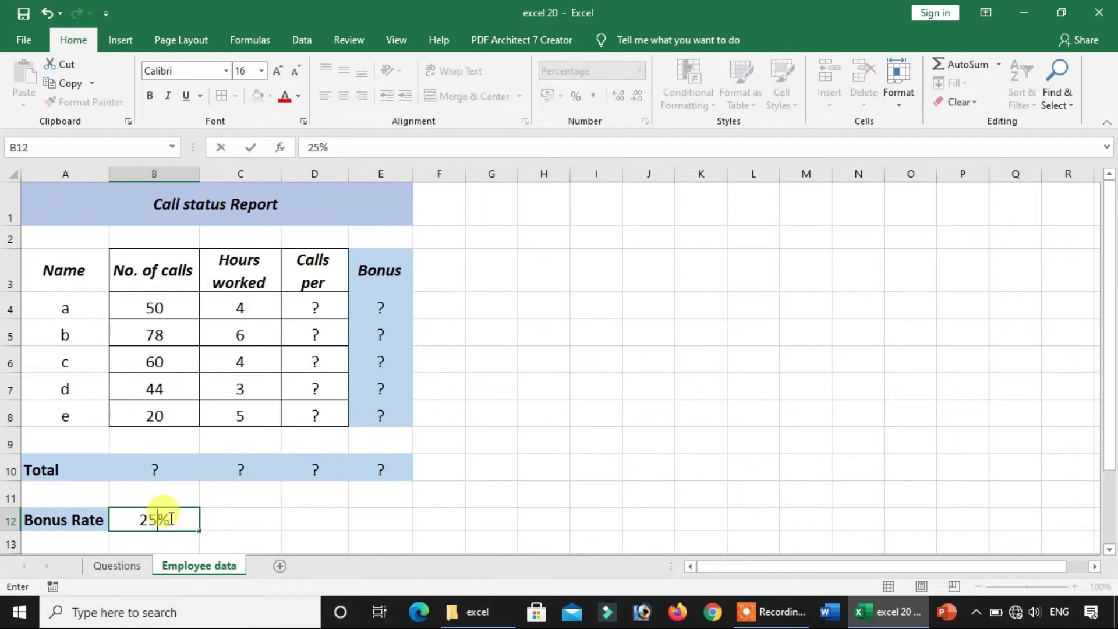
click(355, 438)
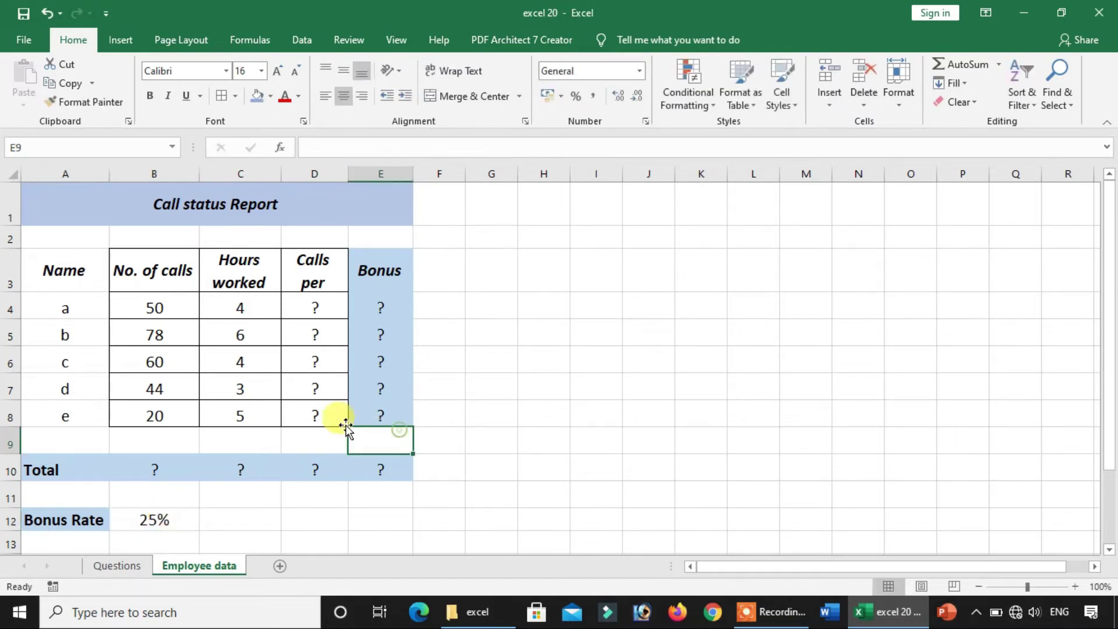
Step: Read instruction i on the Questions sheet about calculating calls per hour, and return to the Employee data sheet
click(153, 520)
click(117, 566)
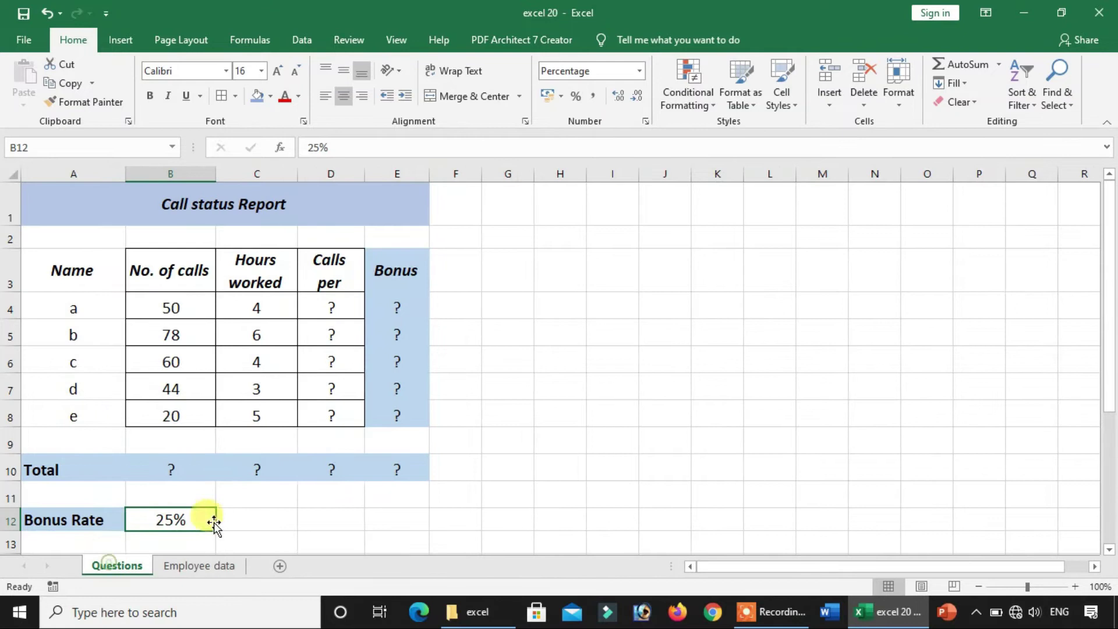
scroll(168, 504, down, 5)
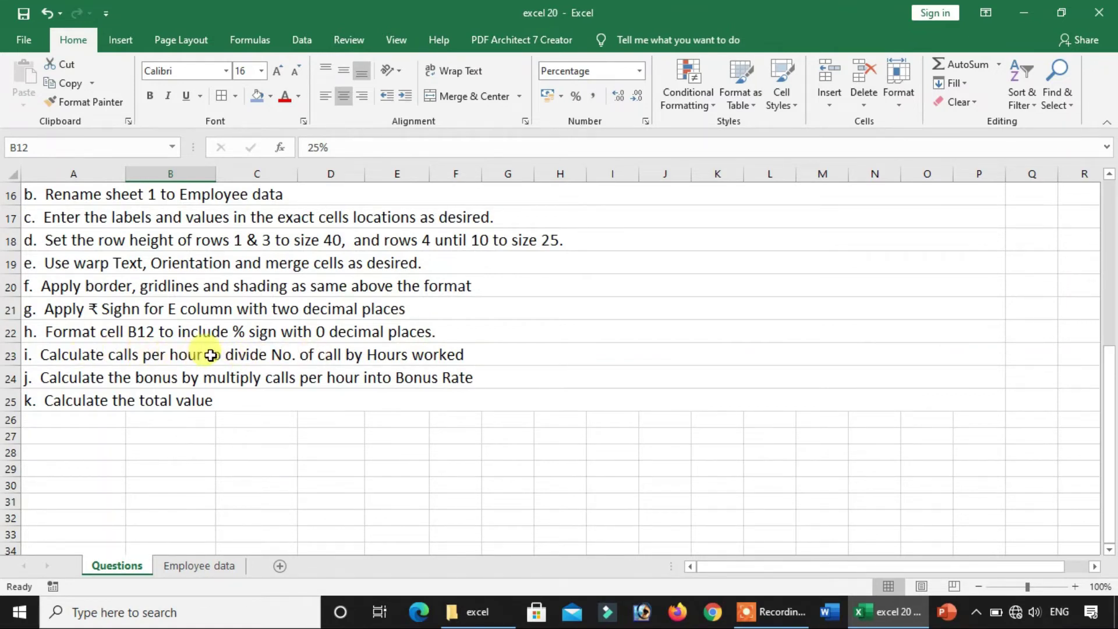
scroll(322, 402, up, 4)
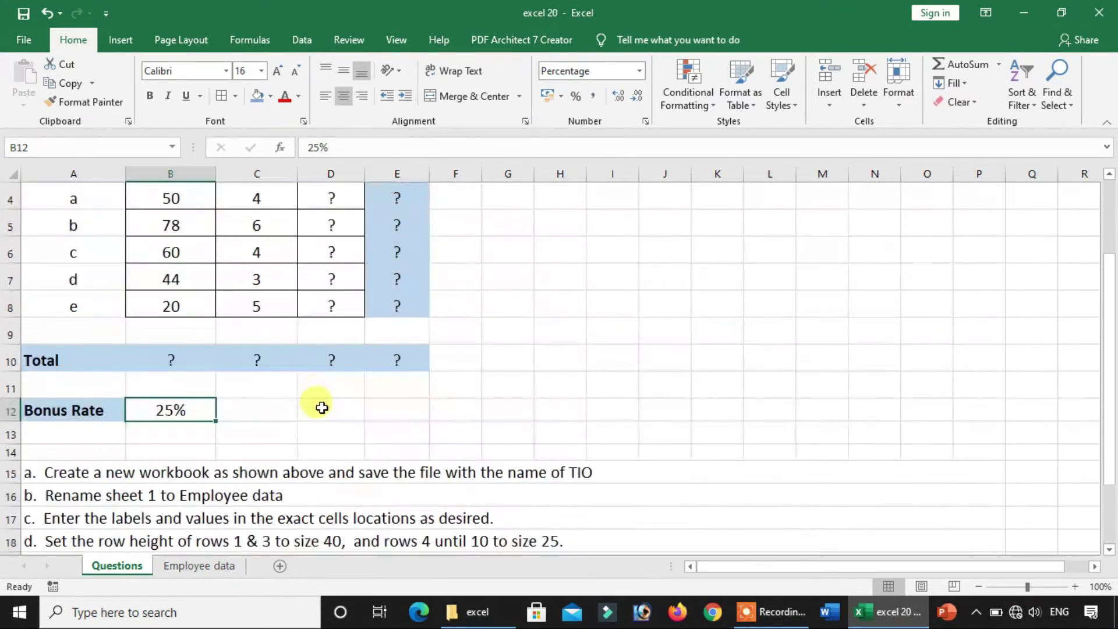
click(221, 565)
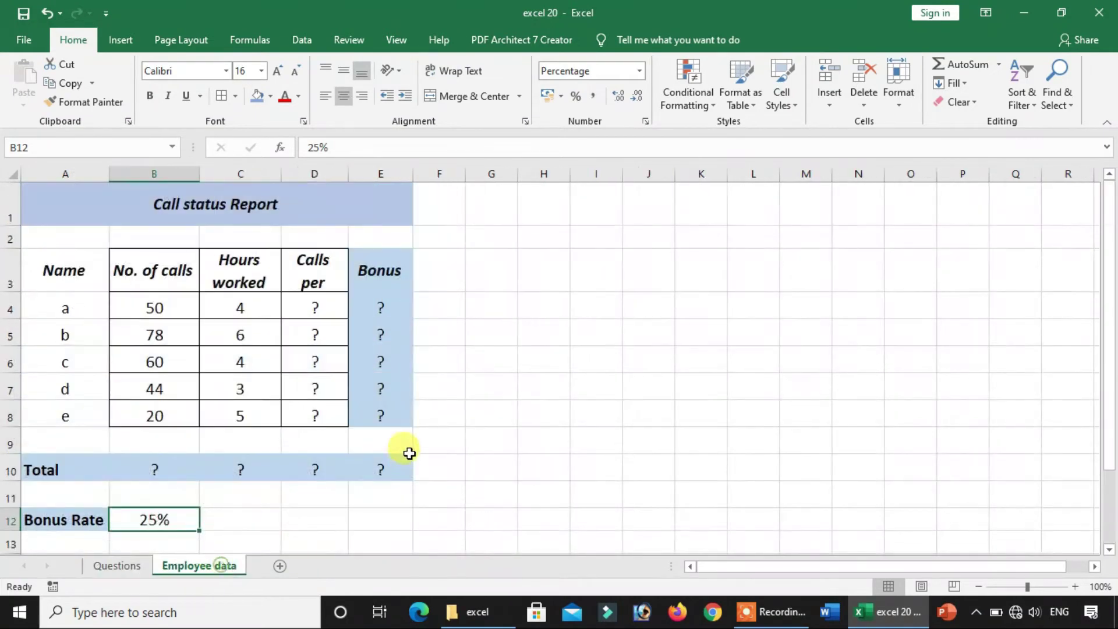
Step: Calculate calls per hour in D4 with =B4/C4 and fill the formula down to D8
click(315, 308)
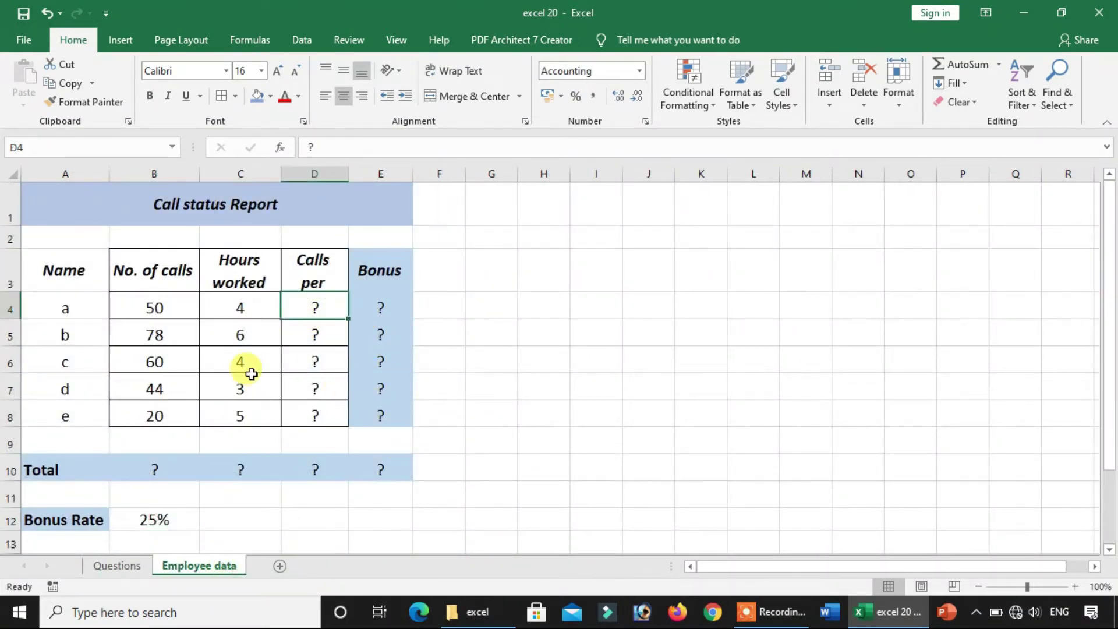
text(=)
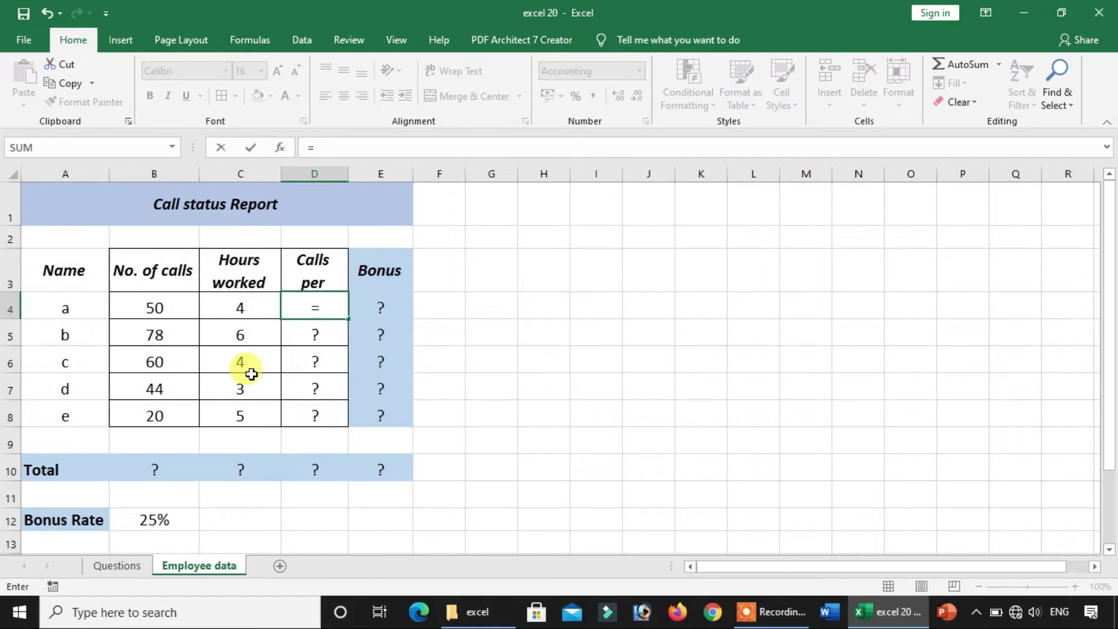
click(171, 298)
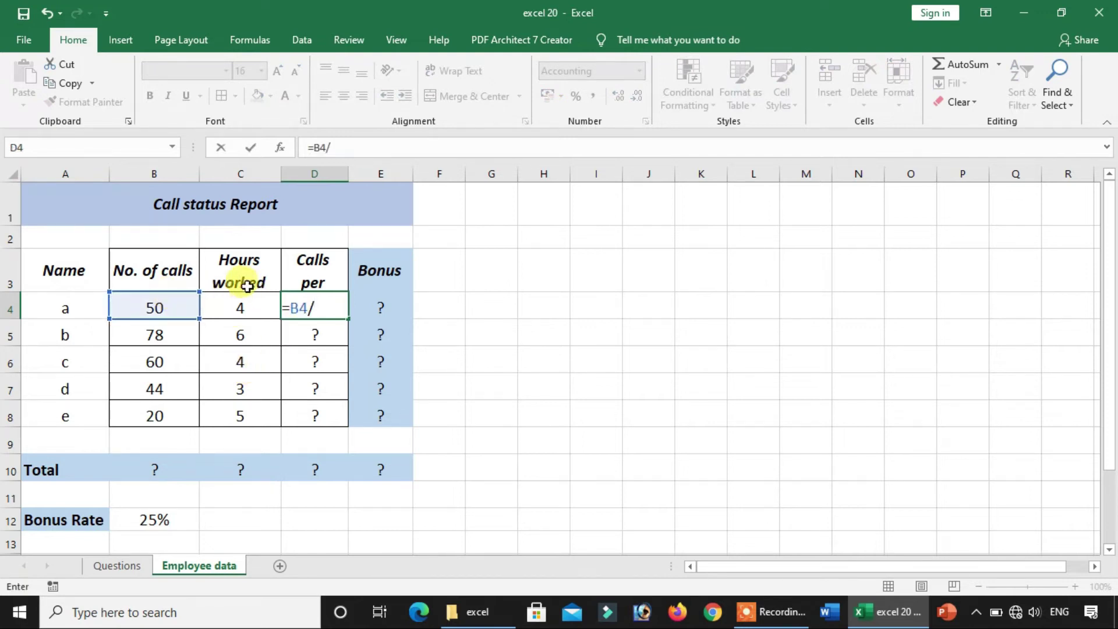
click(251, 304)
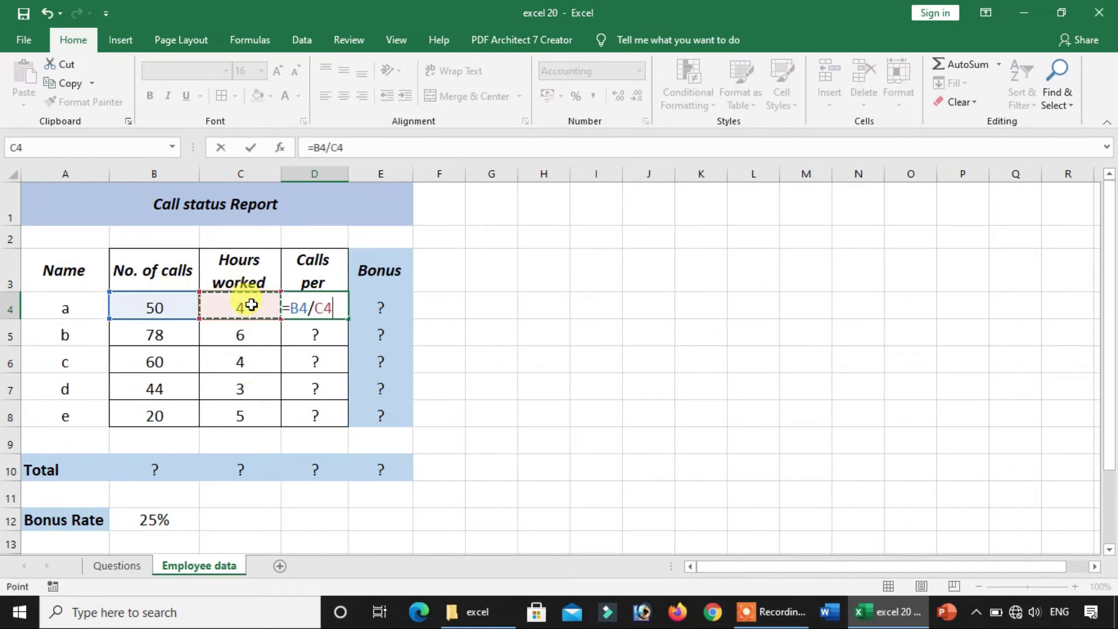
key(Return)
click(322, 306)
drag(348, 319, 349, 418)
click(681, 314)
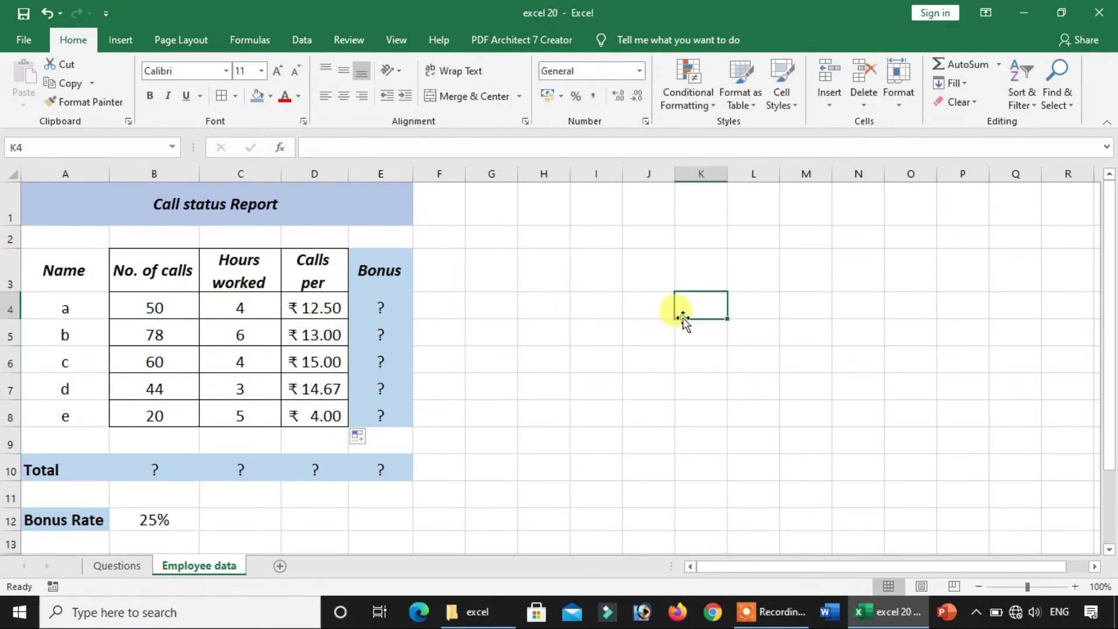
Step: Read instruction j on the Questions sheet about the bonus calculation and check the cells it refers to, D4 and B12
click(399, 305)
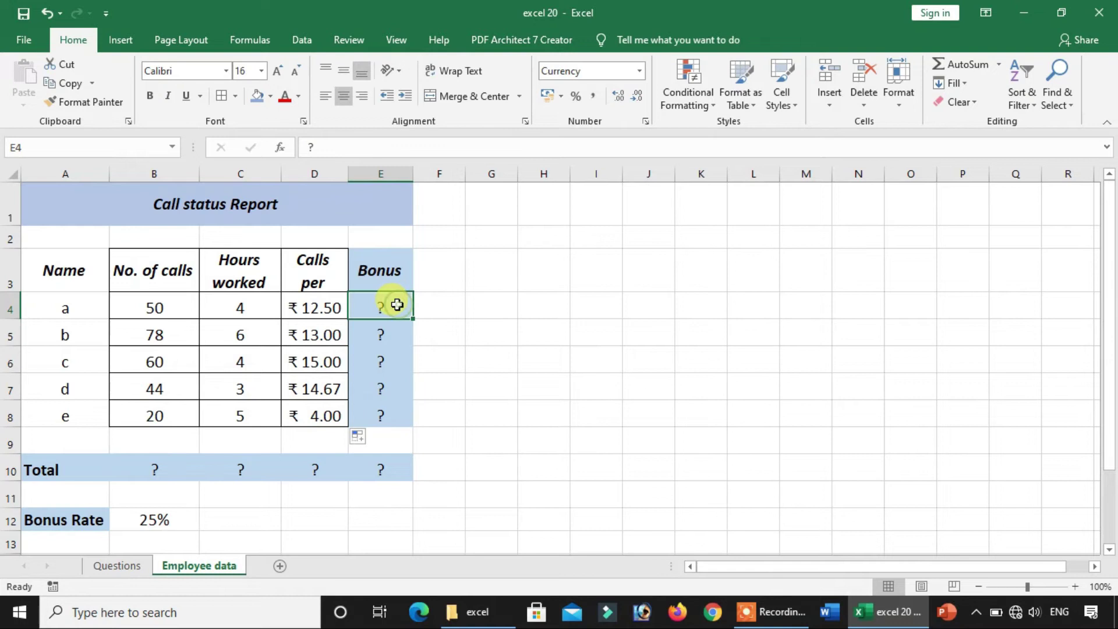
click(116, 565)
scroll(250, 496, down, 3)
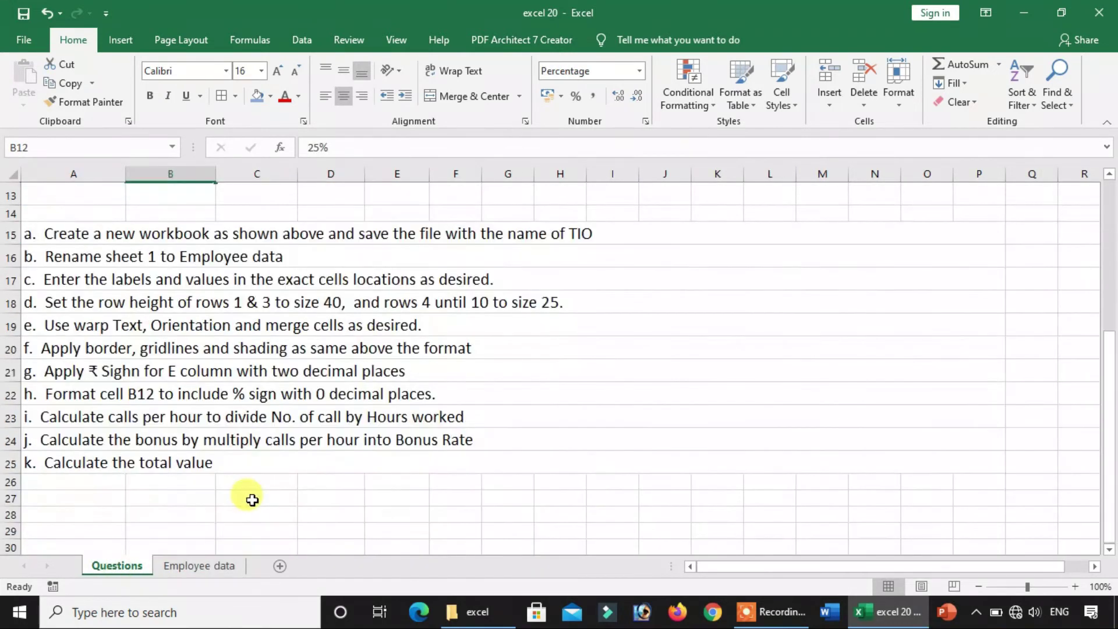
click(110, 440)
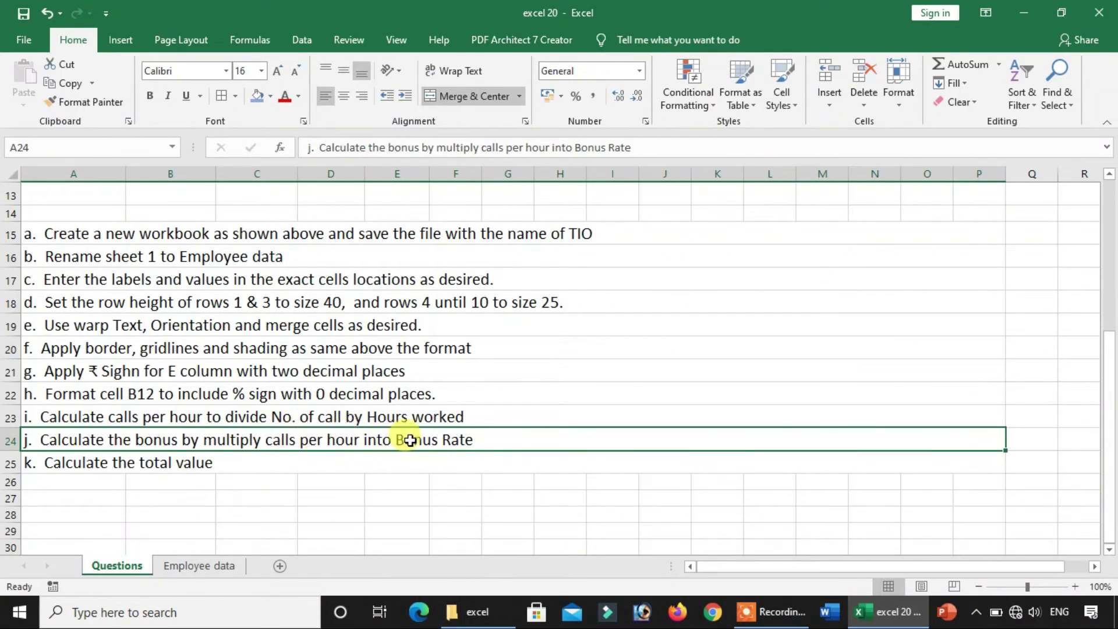
scroll(460, 440, up, 2)
scroll(460, 437, up, 2)
click(335, 302)
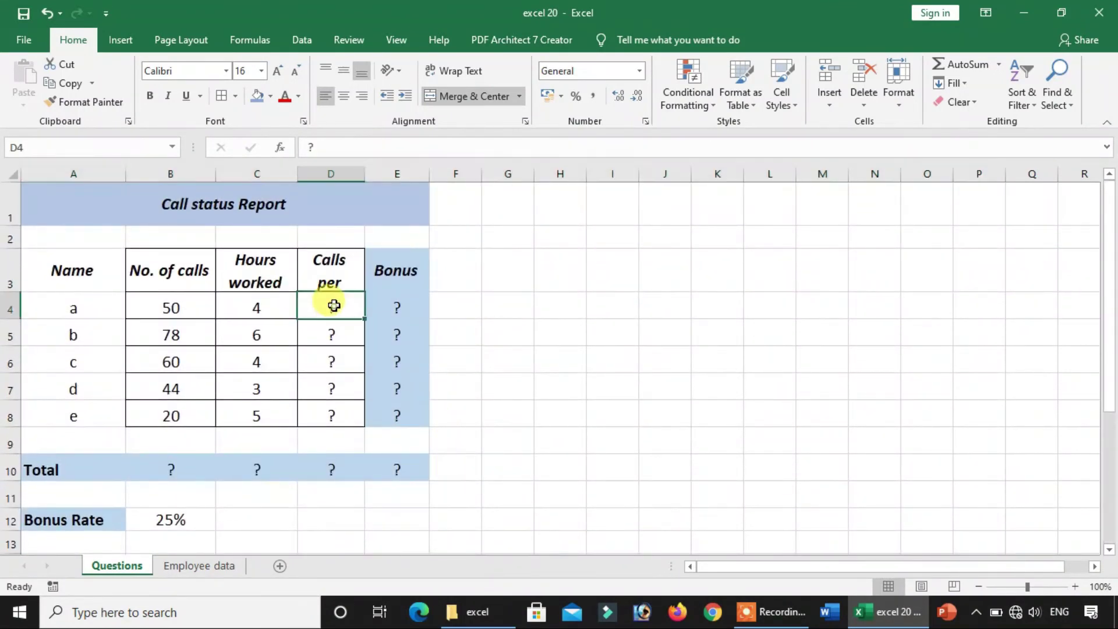
click(166, 517)
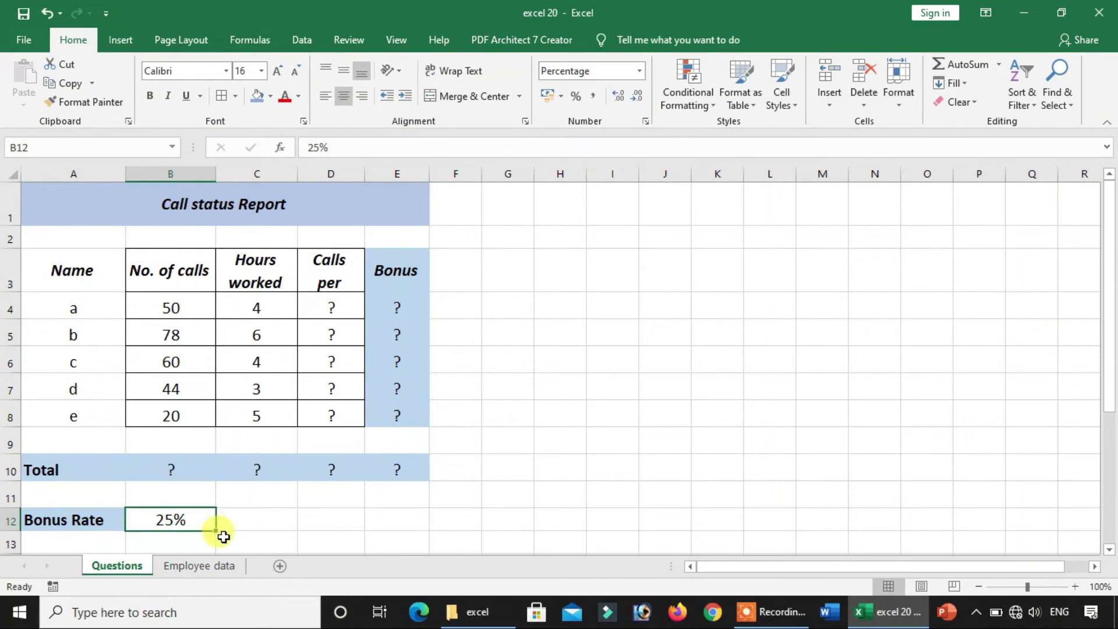
Step: Calculate the bonus in E4 of the Employee data sheet with =D4*B12 and fill the formula down to E8
click(198, 573)
text(=)
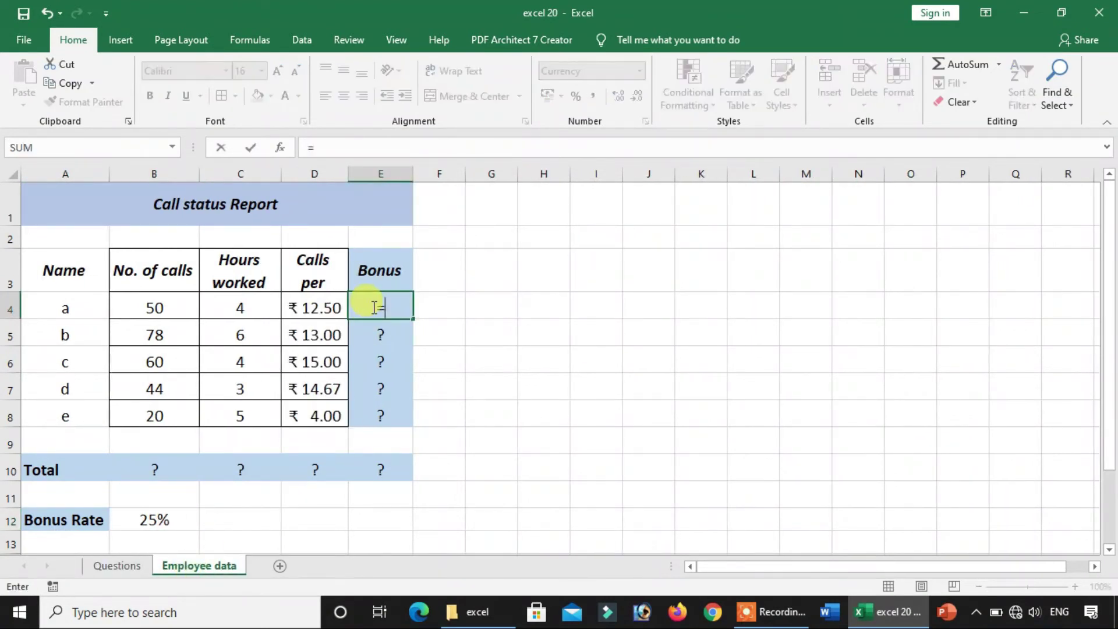
click(321, 305)
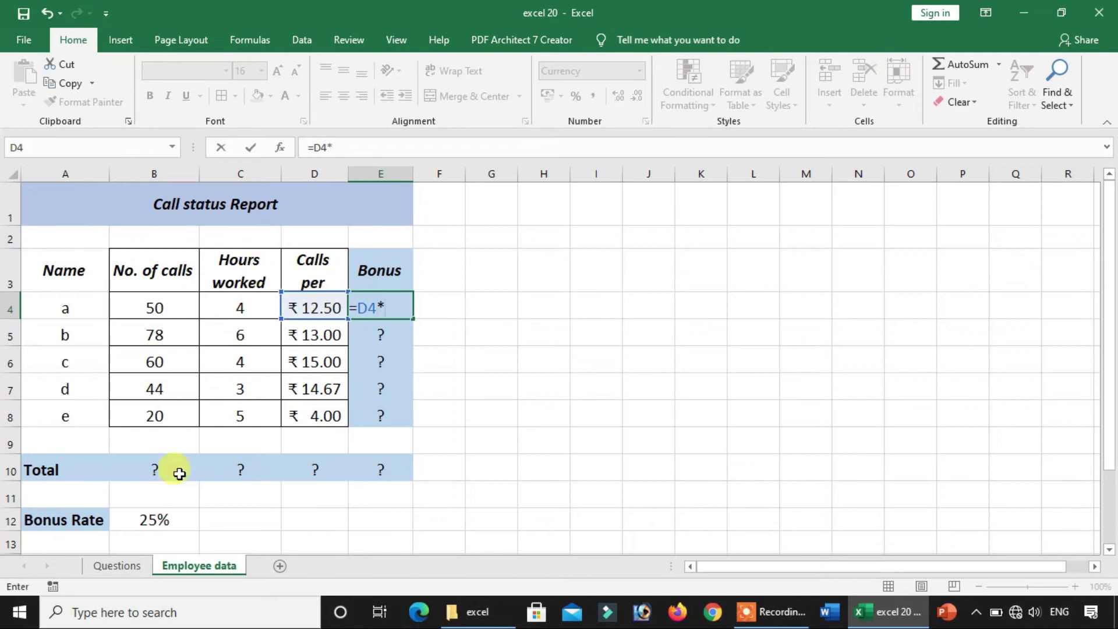
click(168, 521)
key(Return)
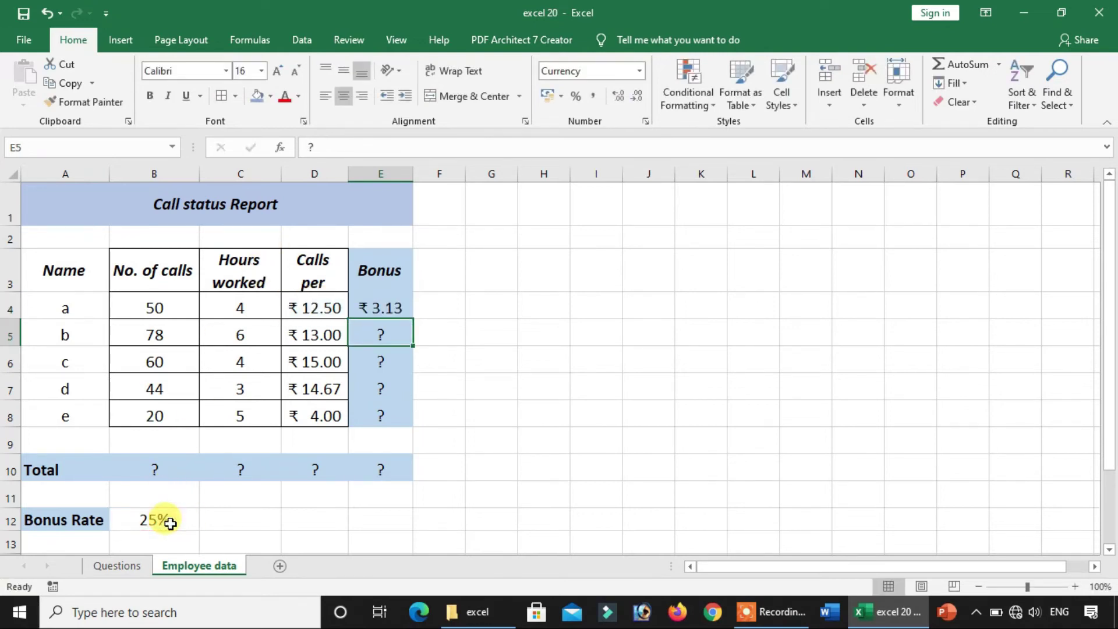
click(386, 304)
drag(417, 321, 401, 424)
click(627, 433)
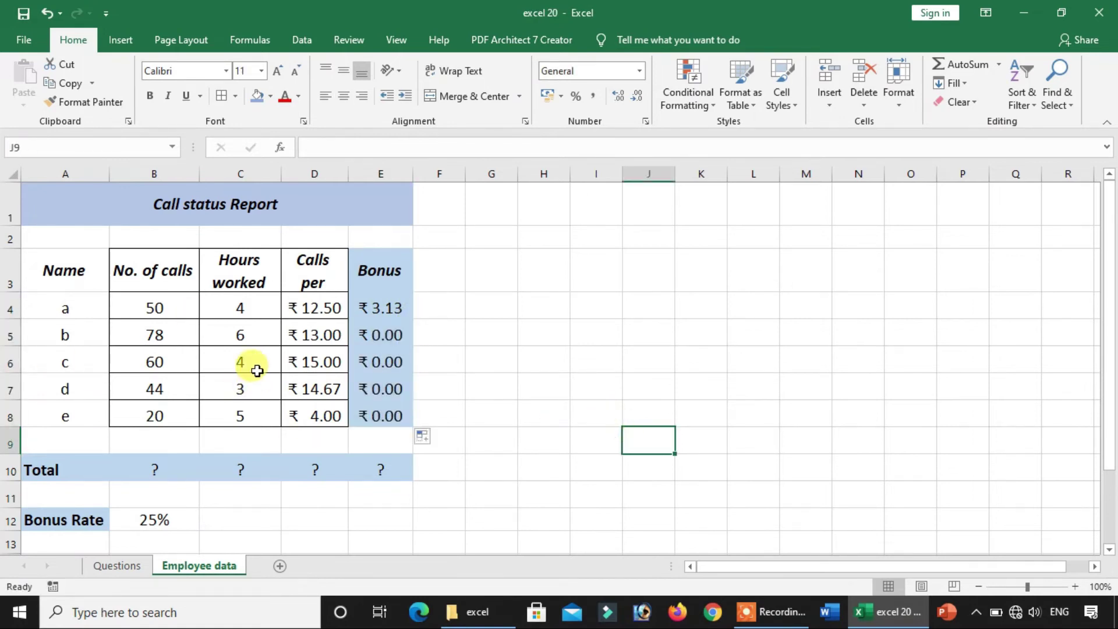
Step: Read instruction k on the Questions sheet about calculating the totals, and return to the Employee data sheet
scroll(257, 370, down, 2)
scroll(252, 376, up, 2)
click(117, 565)
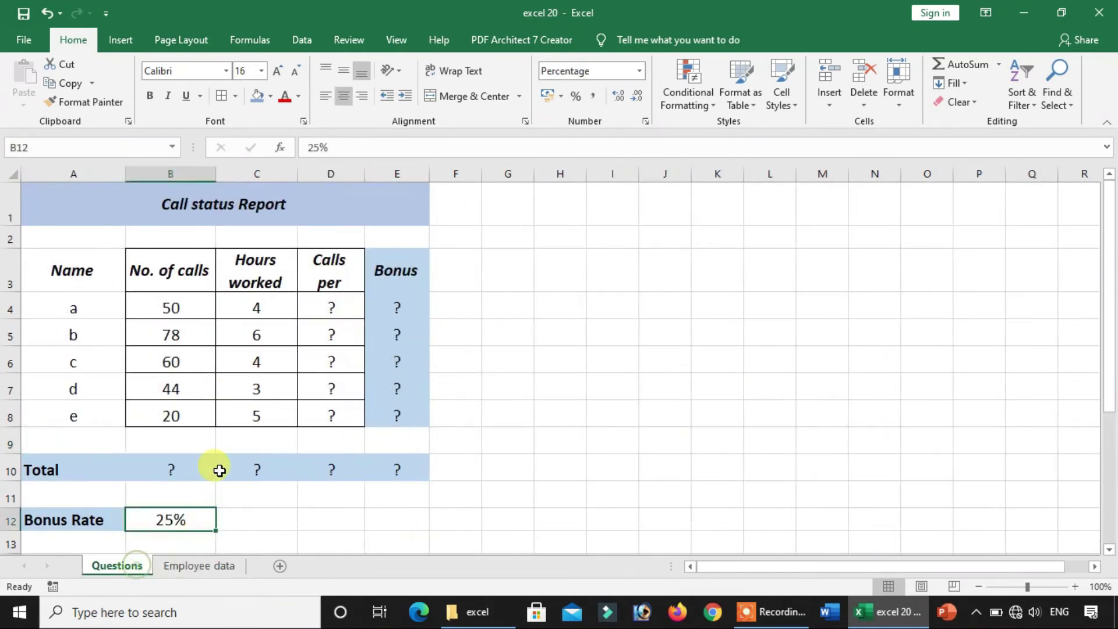
scroll(217, 466, down, 4)
click(99, 460)
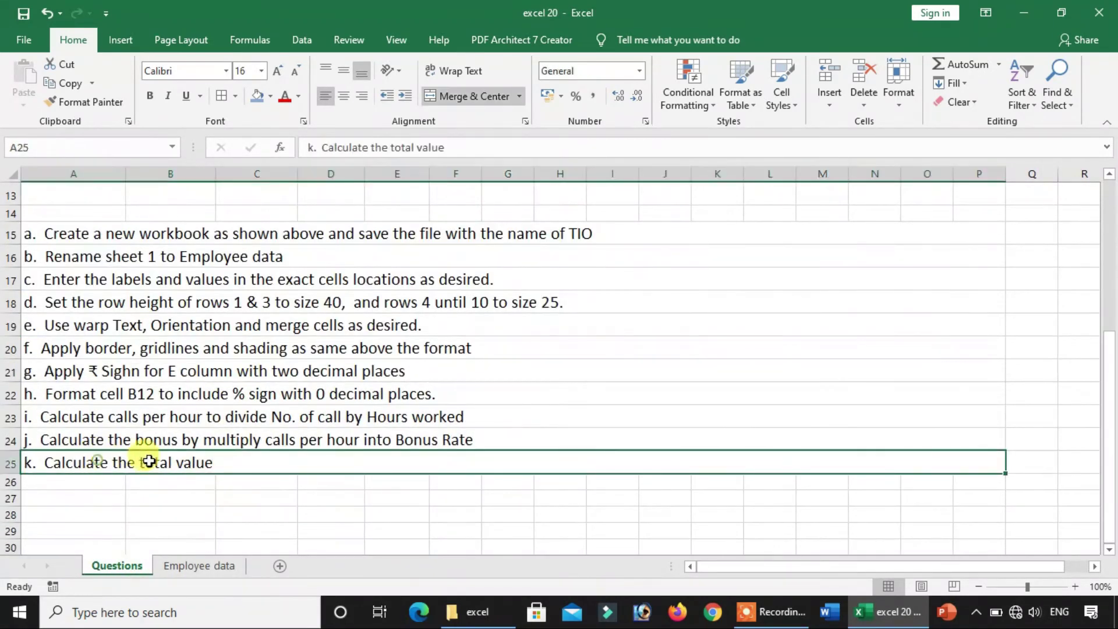
click(195, 565)
Step: Try AutoSum on the No. of calls range B4:B10, and undo it
click(169, 470)
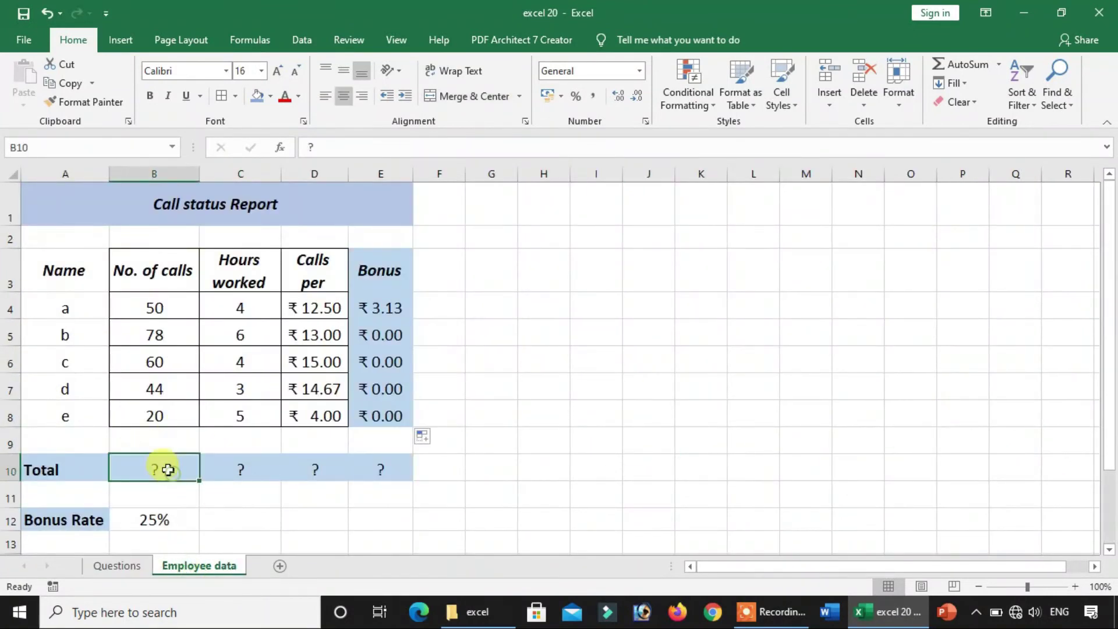
drag(168, 308, 167, 474)
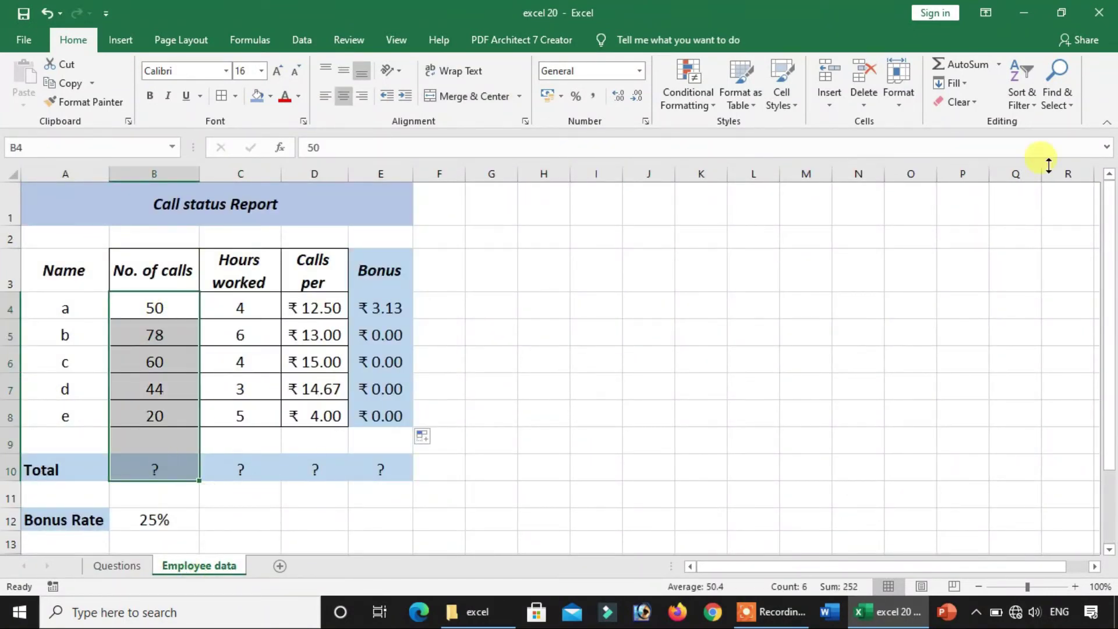
click(940, 63)
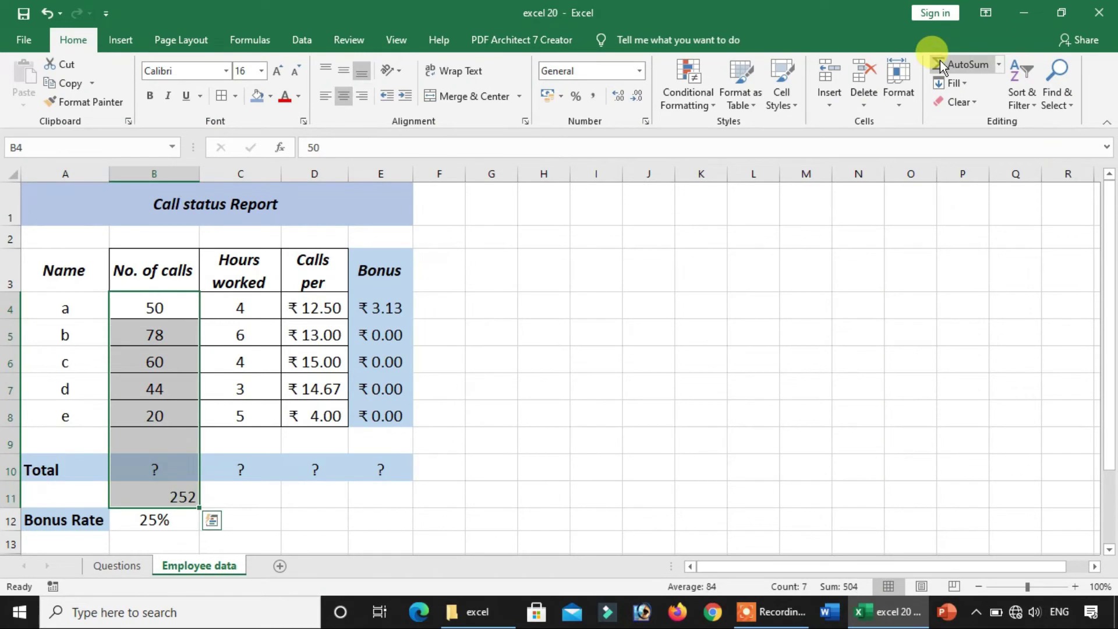
key(ctrl+z)
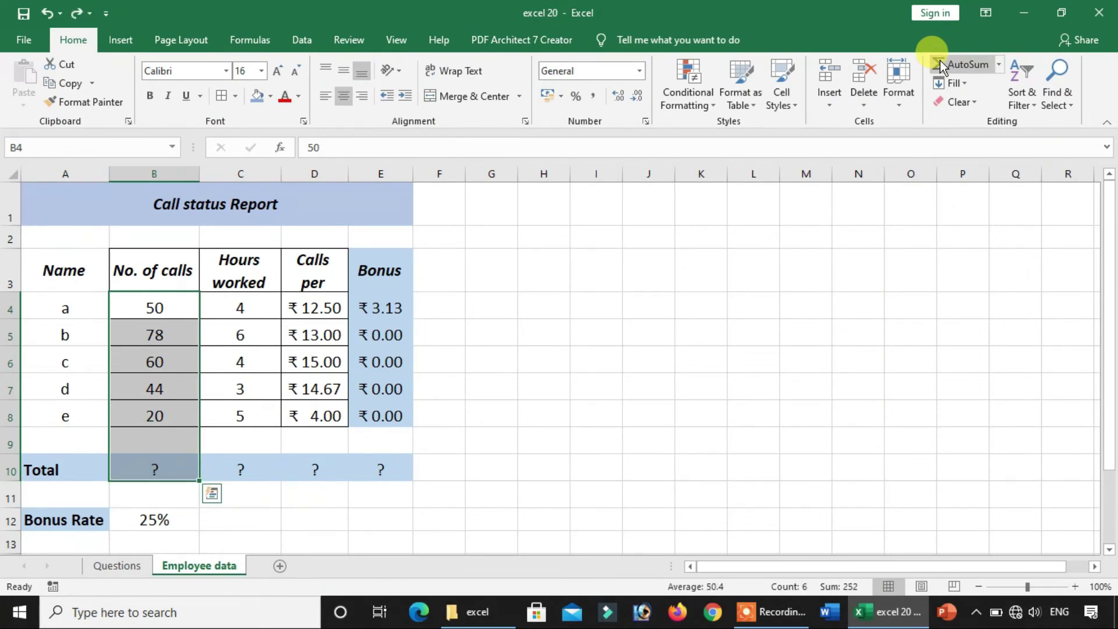
Step: Total the No. of calls in B10 with =SUM(B4:B9) and fill the formula across to E10
click(156, 466)
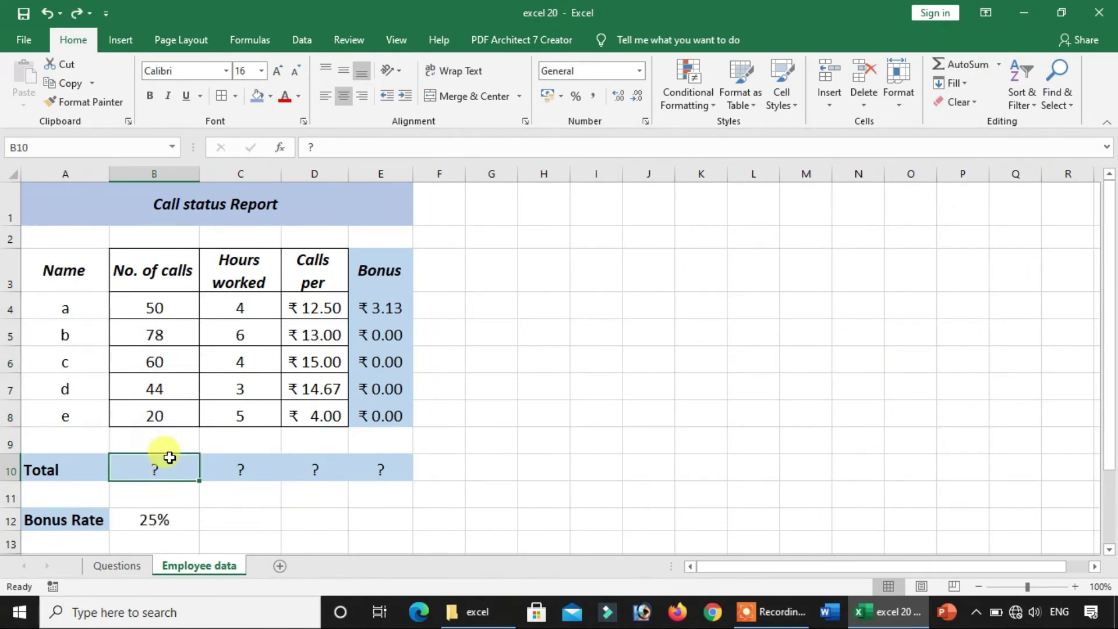
key(alt+equal)
key(Return)
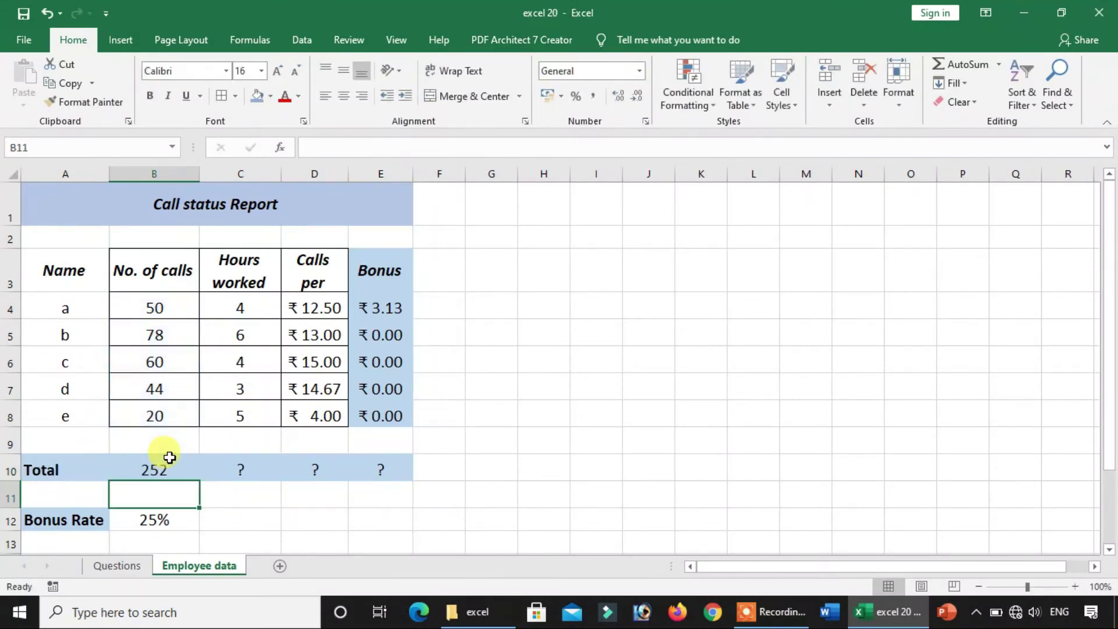
click(170, 471)
drag(198, 480, 404, 473)
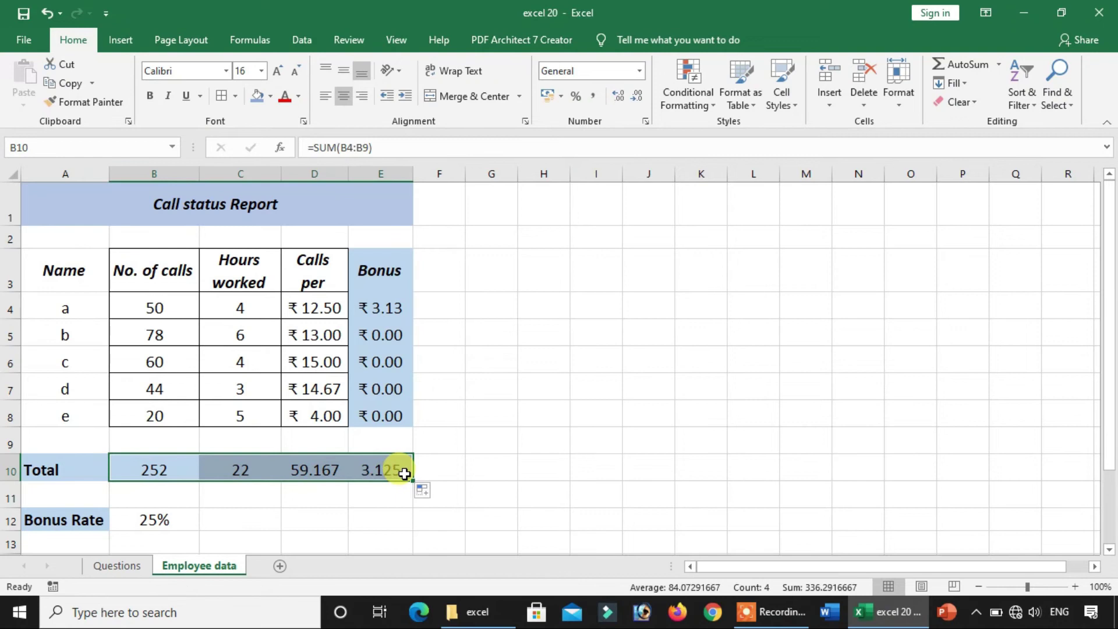
Step: Copy the currency formatting from Bonus cell E8 to the total cell E10 with Format Painter
click(389, 472)
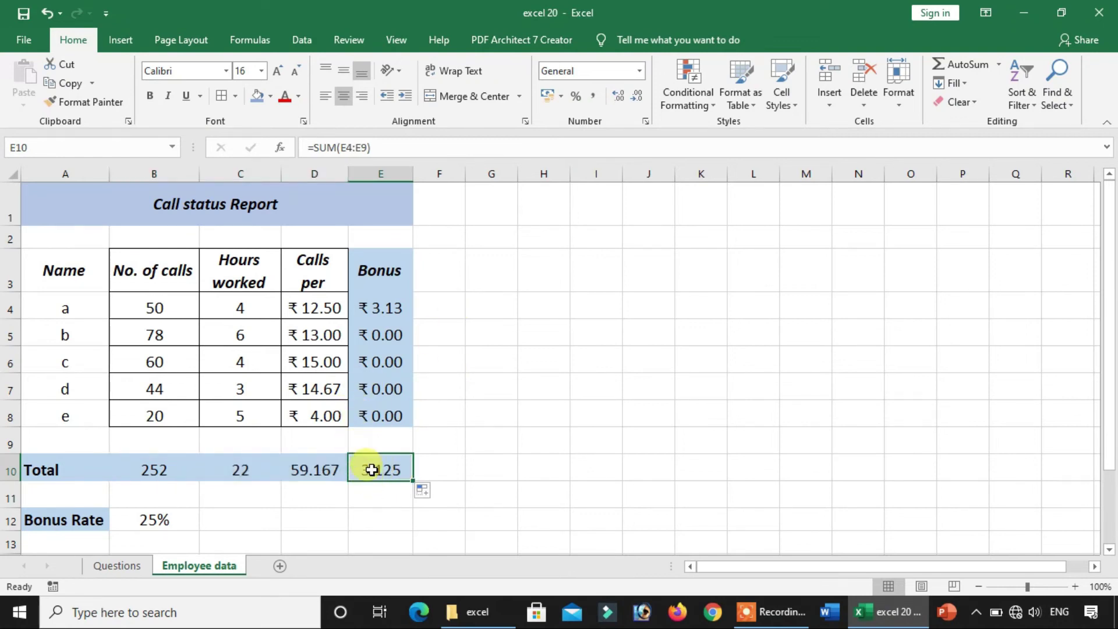
click(369, 404)
click(84, 102)
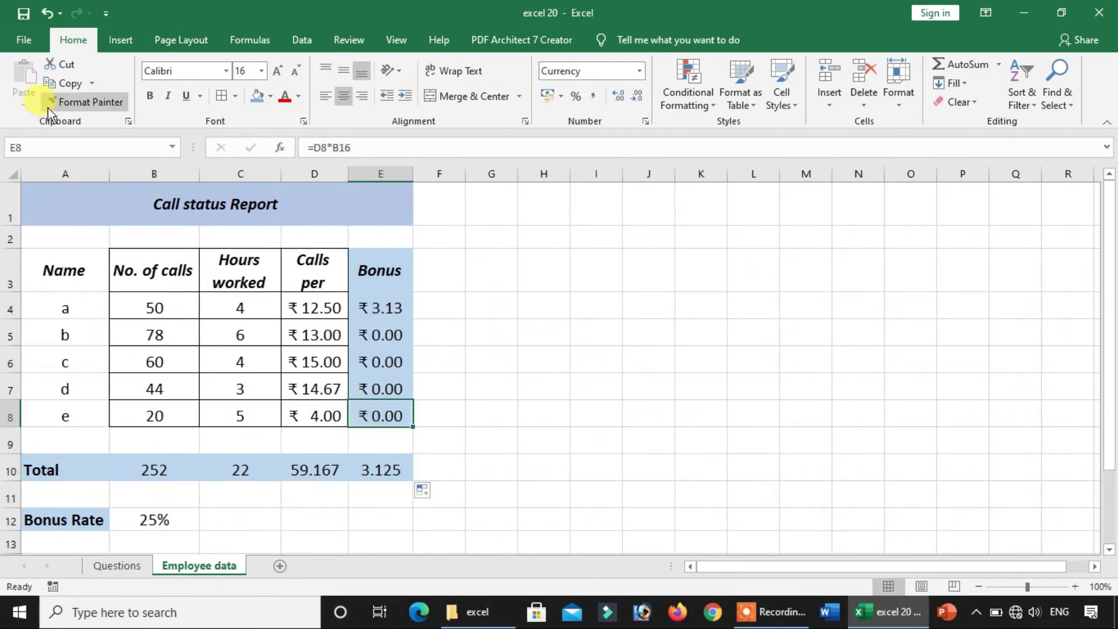
click(372, 465)
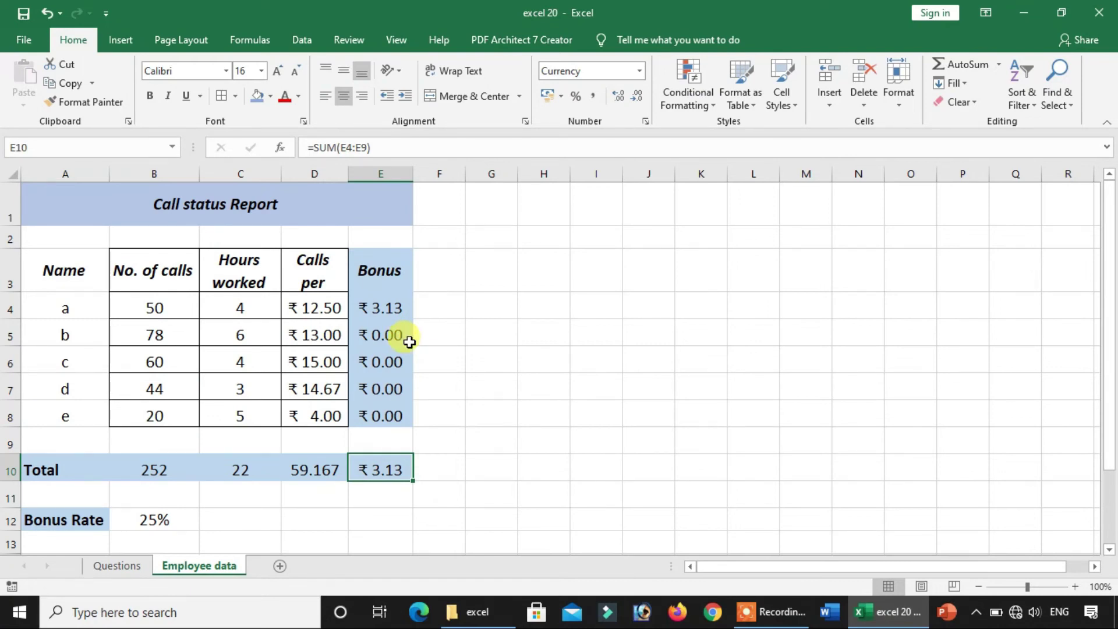
Step: Fill the bonus formula from E4 down to E8 again and check the Bonus total in E10
click(387, 304)
click(495, 387)
click(390, 485)
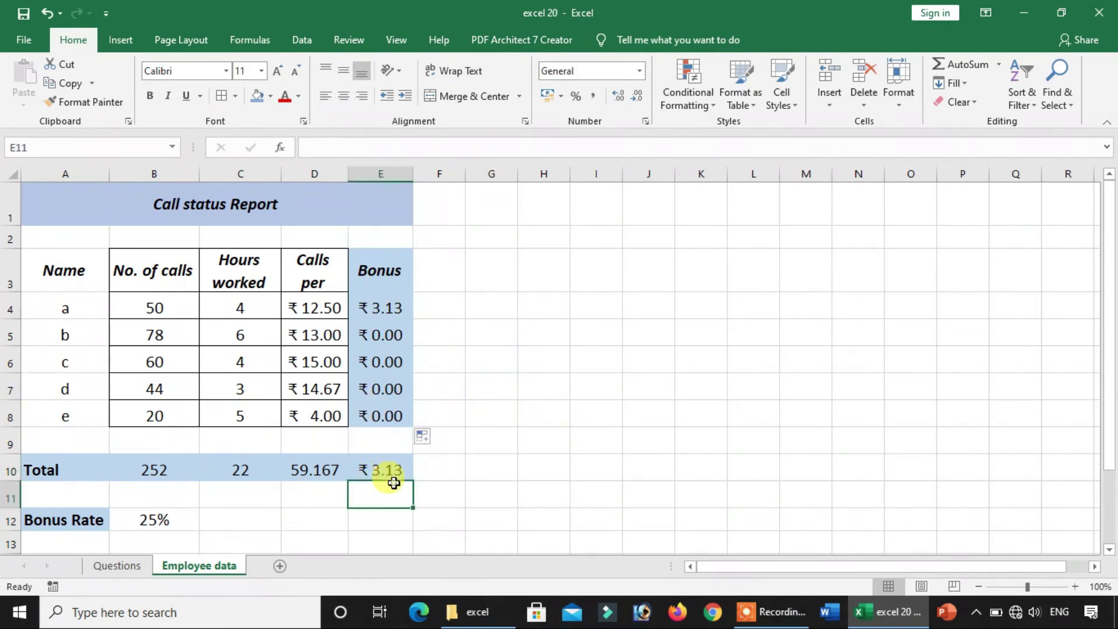
click(390, 464)
Step: Re-enter the bonus formula =D4*B12 in cell E4
click(377, 302)
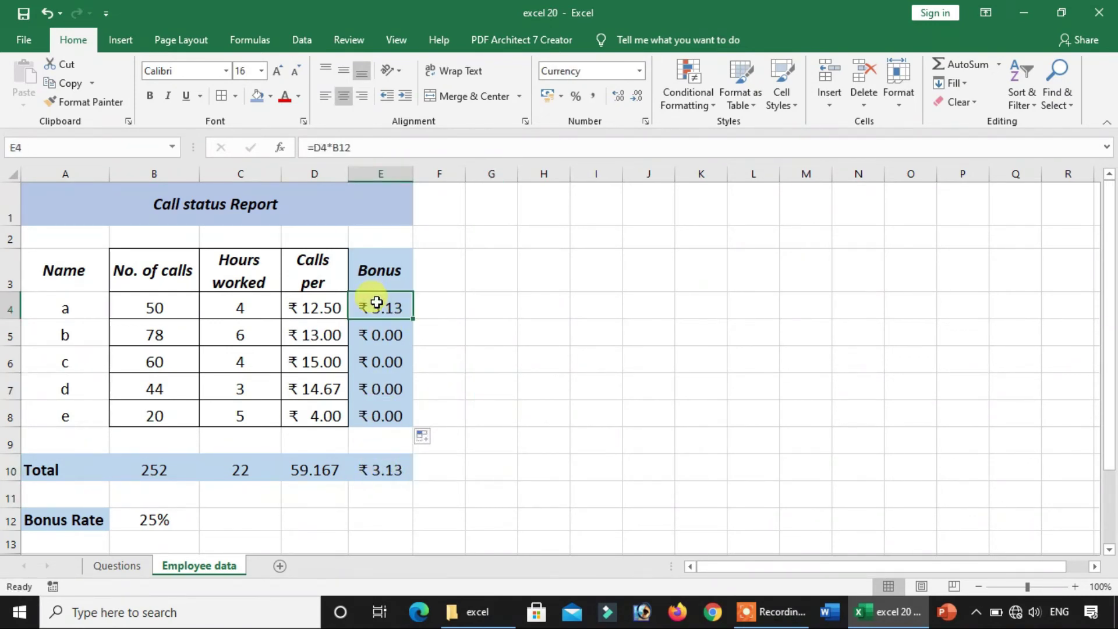
text(=)
click(315, 305)
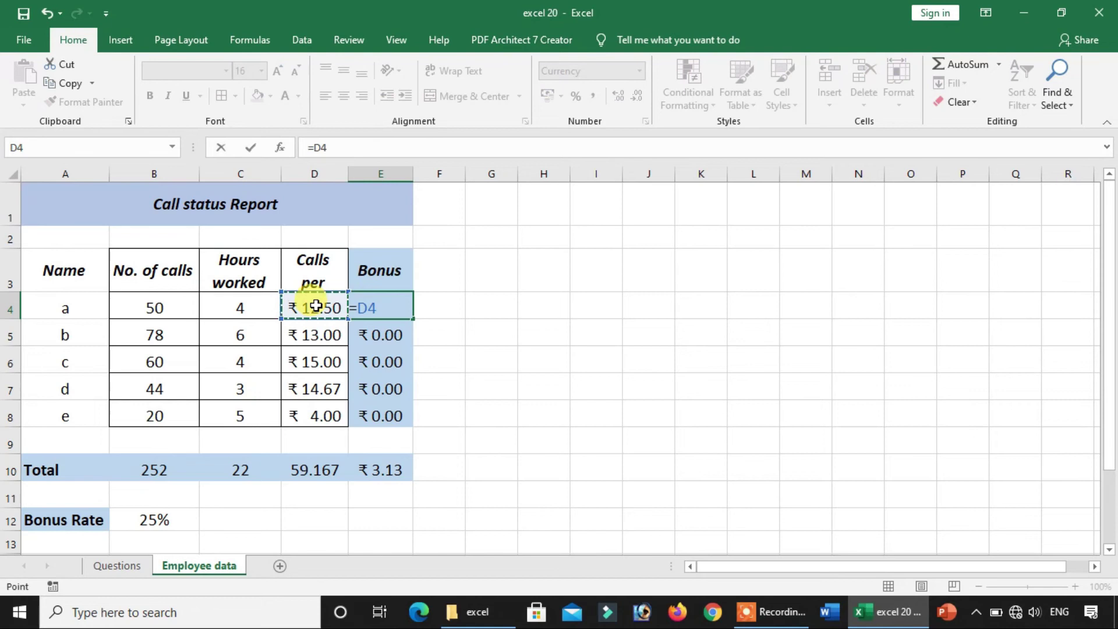
text(*)
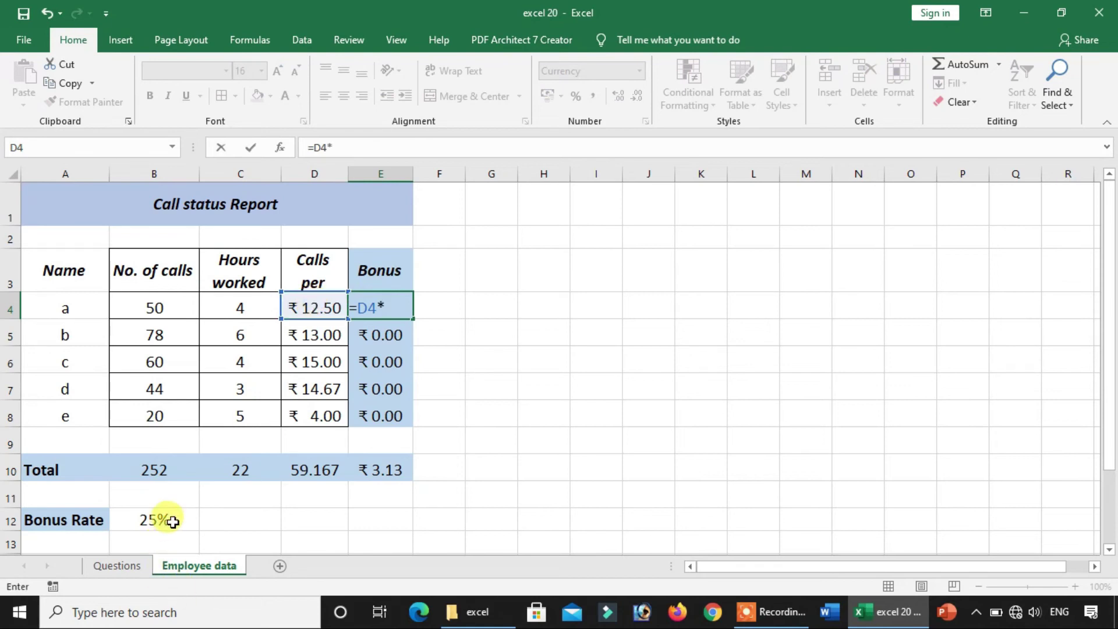
click(165, 520)
key(Return)
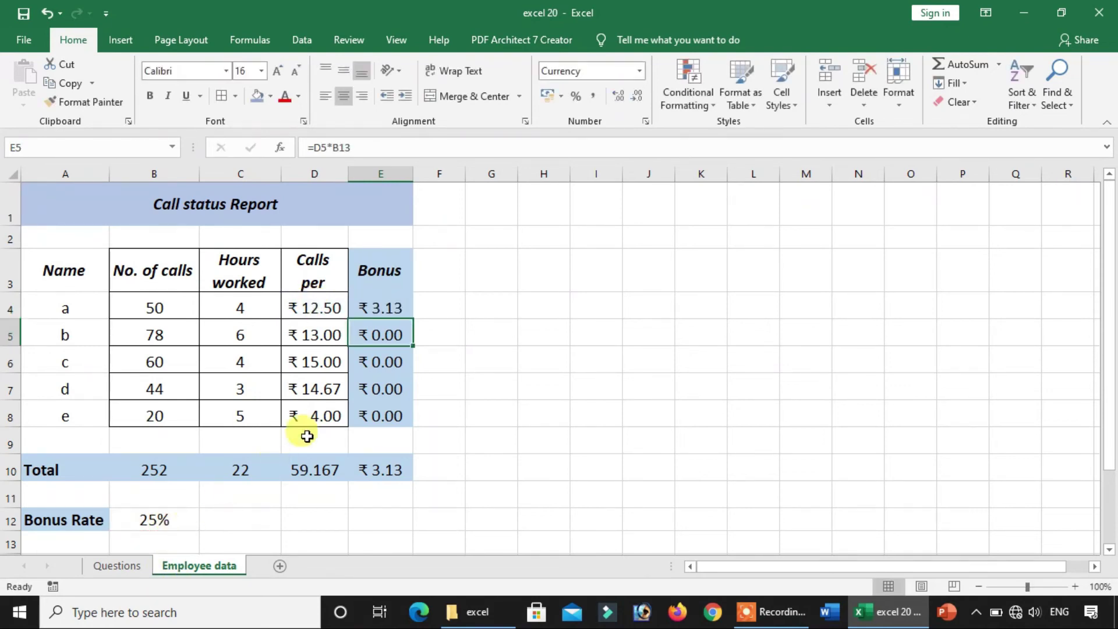
Step: Fill the bonus formula =D4*B12 from E4 down through E8
click(402, 307)
drag(412, 320, 412, 419)
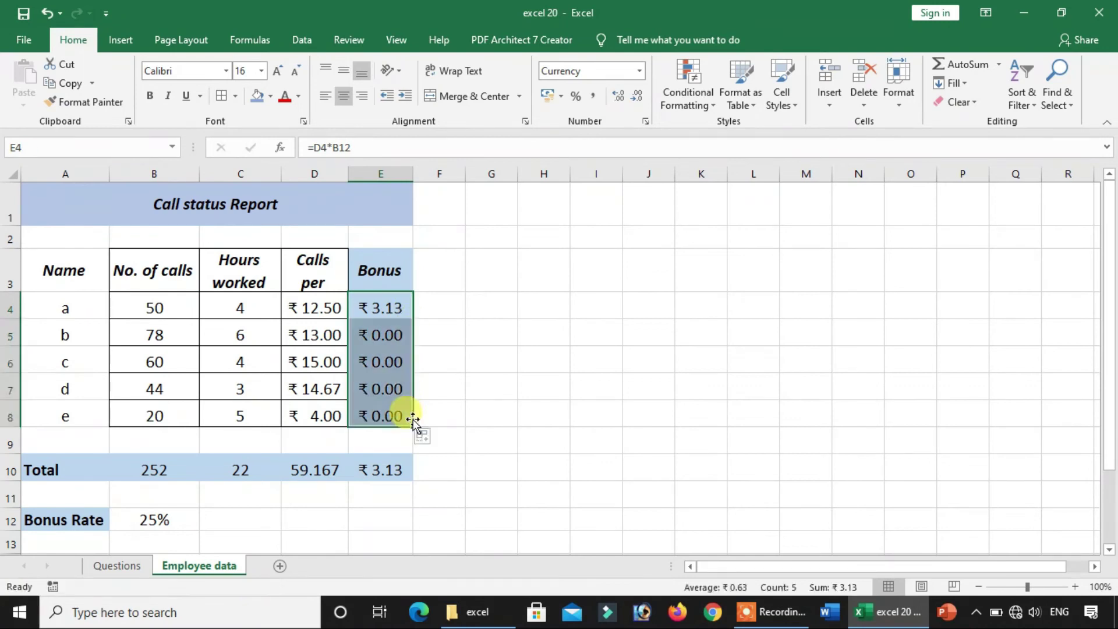
Step: Replace the bonus formula in cell E4 with =D4*25%
click(378, 305)
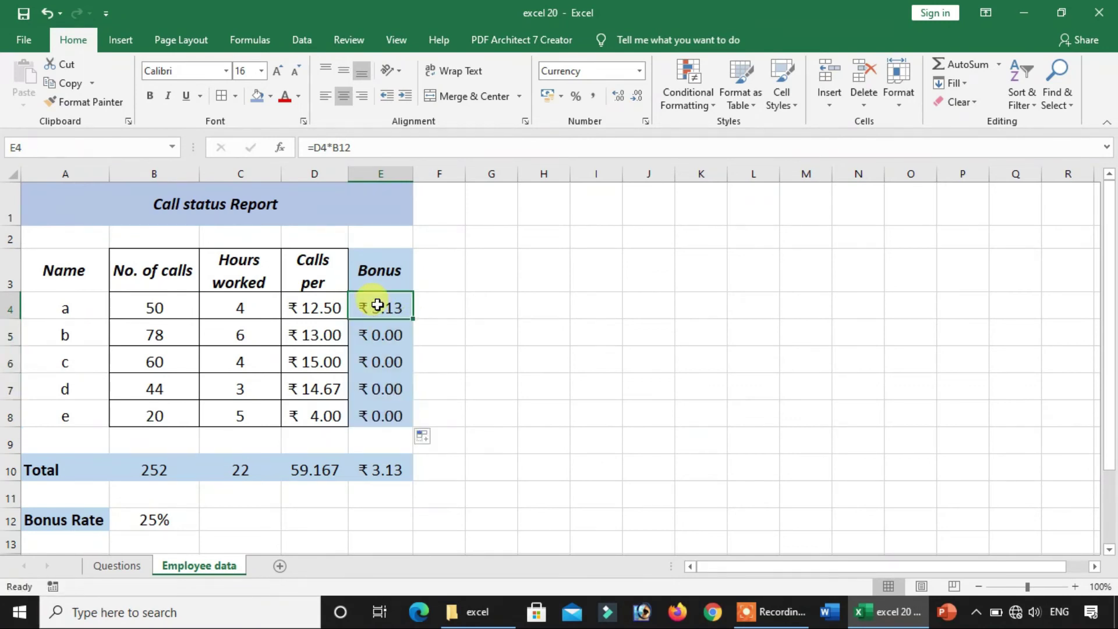
text(=)
click(332, 309)
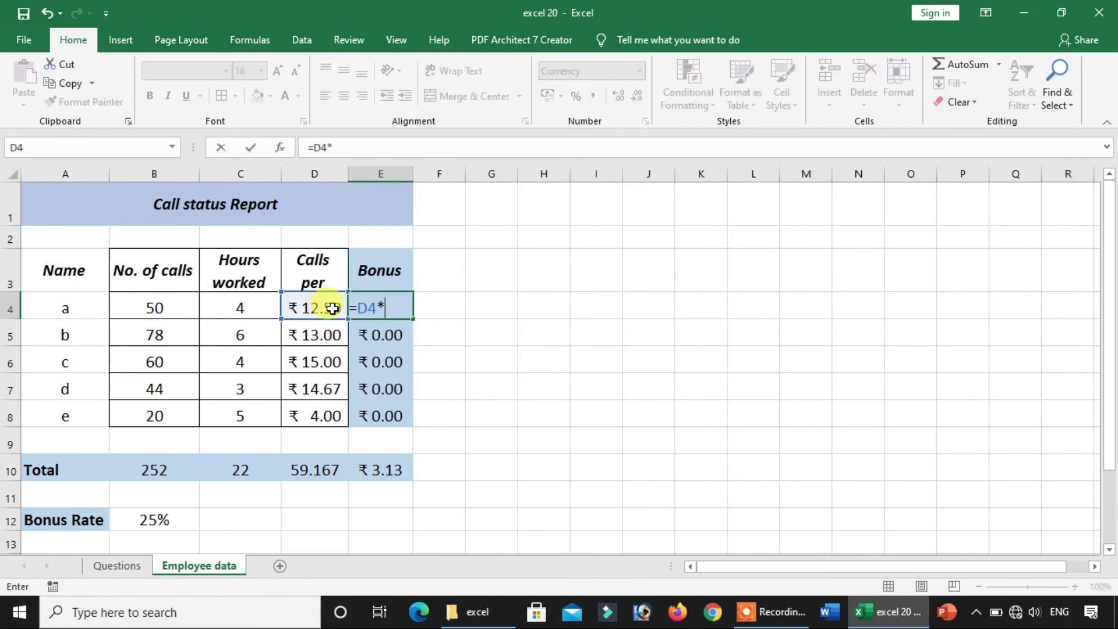
text(*)
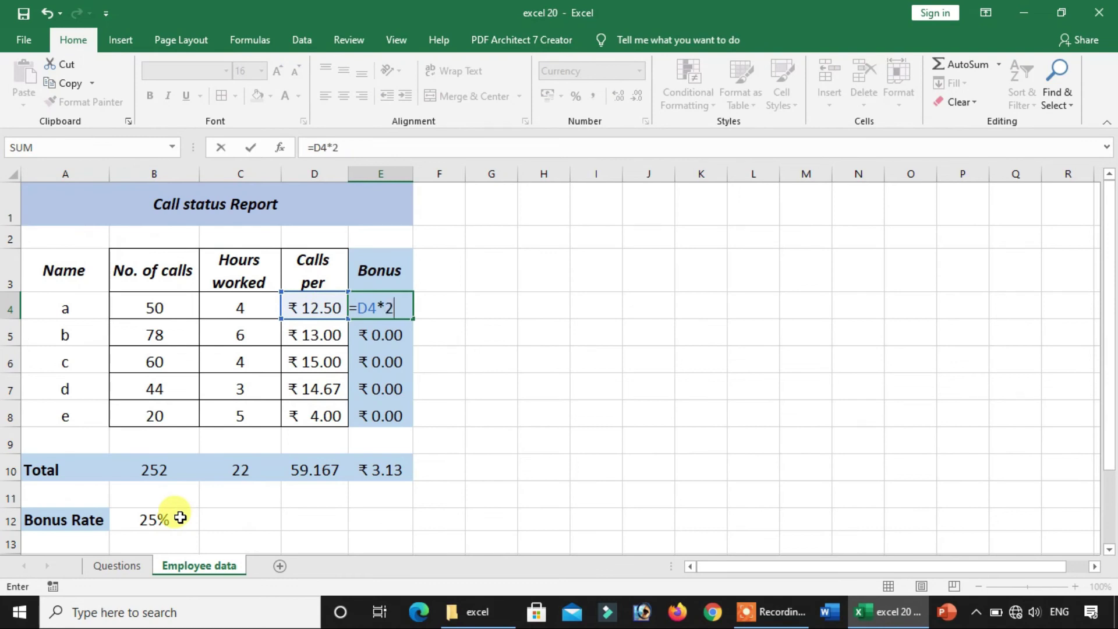
text(25%)
key(Return)
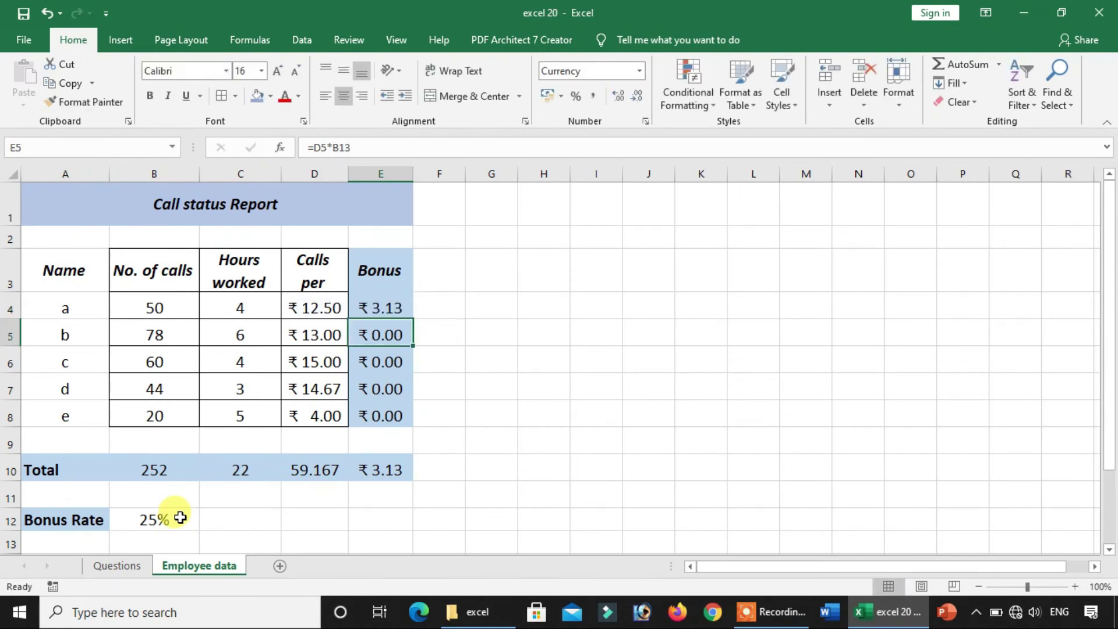
Step: Fill the 25% bonus formula from E4 down to E8 and check the Bonus total in E10
click(384, 307)
drag(413, 319, 422, 417)
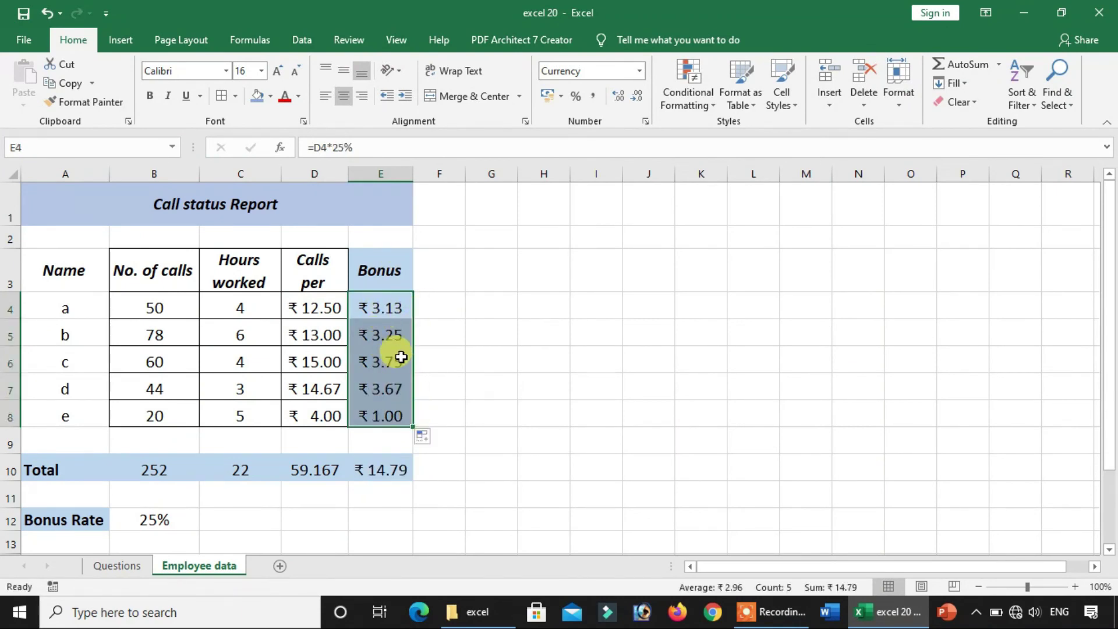
click(450, 368)
click(377, 469)
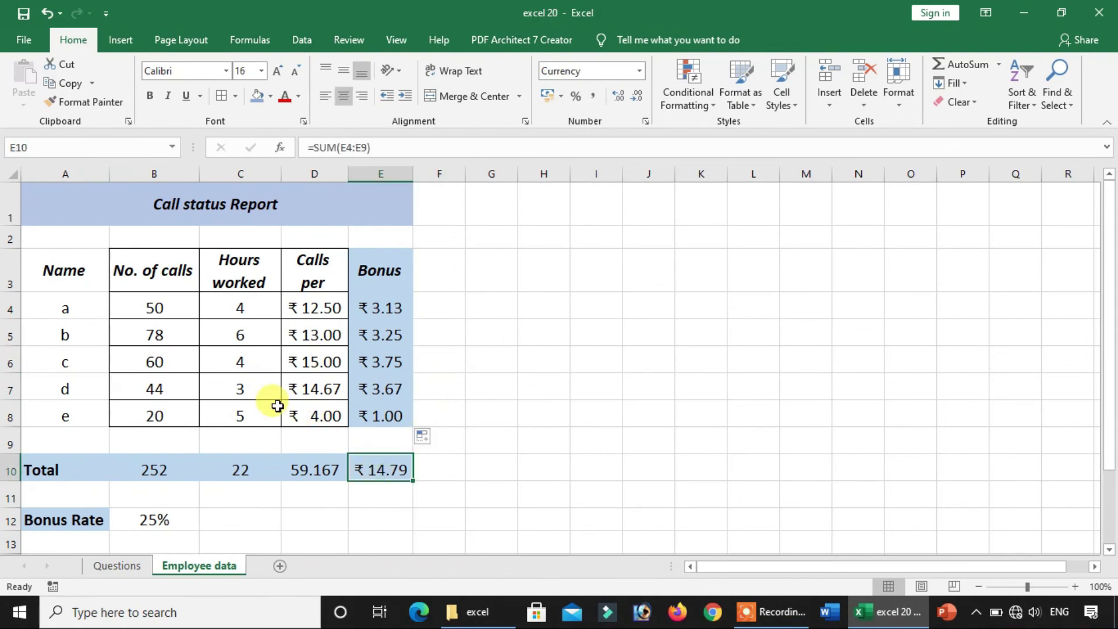
Step: Review the filled Bonus values in E4:E8 and the total formula in E10
key(ctrl+z)
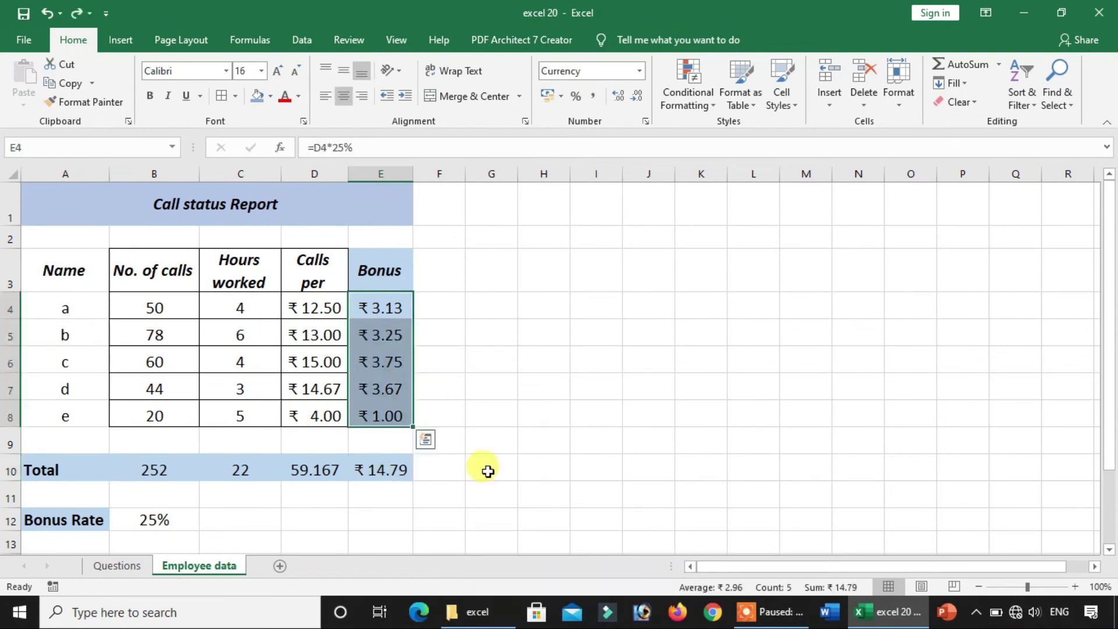
click(492, 412)
click(389, 306)
drag(390, 307, 386, 421)
click(374, 469)
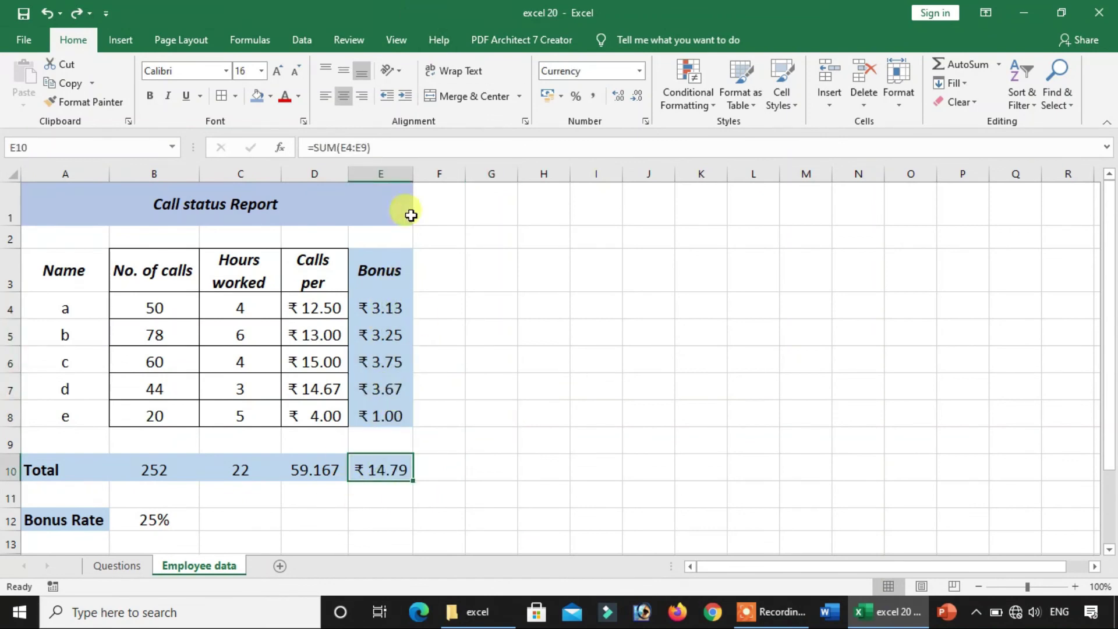
scroll(349, 372, down, 2)
scroll(316, 374, up, 2)
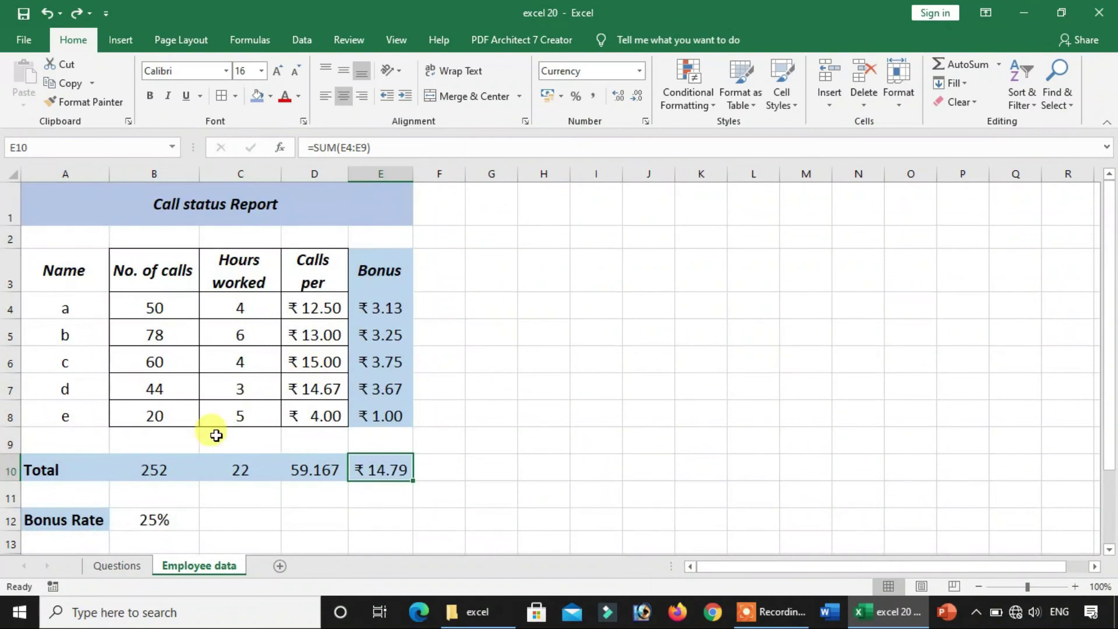
Step: Review the task list on the Questions sheet and the cells marked for calculation, including the Calls per column and Total row
click(117, 566)
scroll(215, 456, down, 1)
scroll(214, 453, up, 5)
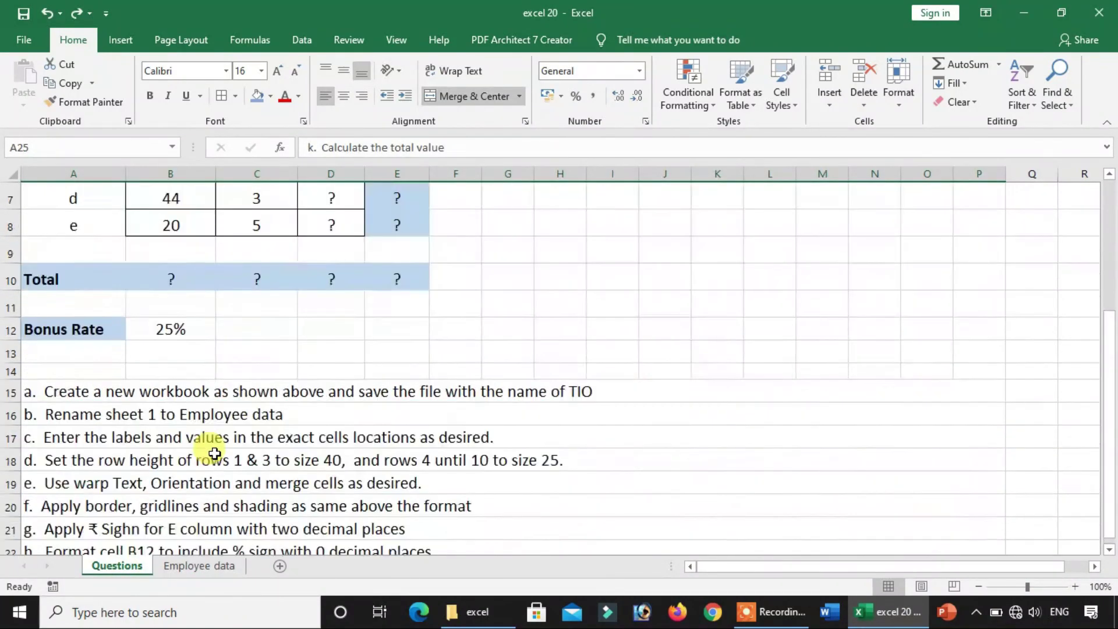
scroll(217, 454, down, 5)
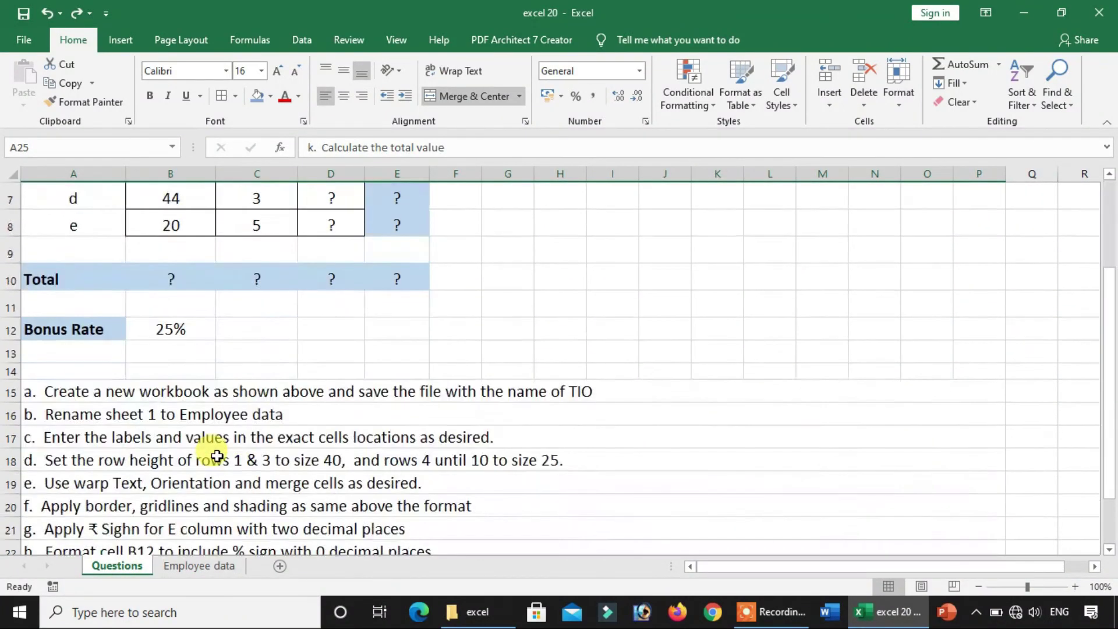
scroll(216, 454, up, 5)
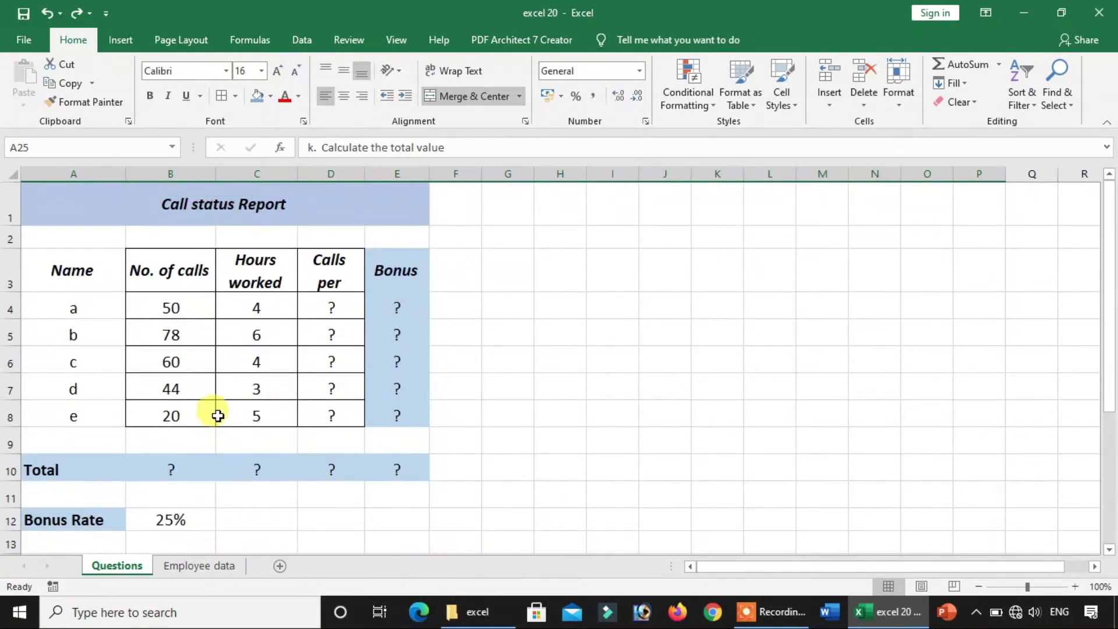
drag(330, 304, 337, 434)
drag(192, 465, 396, 460)
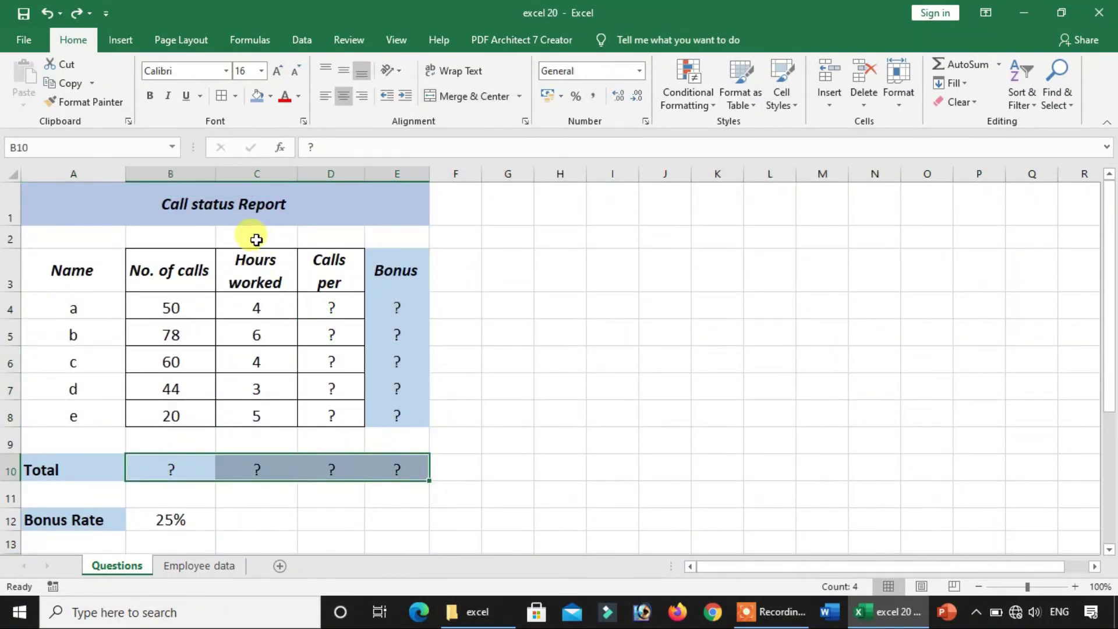
click(134, 210)
drag(134, 206, 192, 519)
Step: Return to the Employee data sheet and select the report range A1:E10 to review the completed table
click(184, 567)
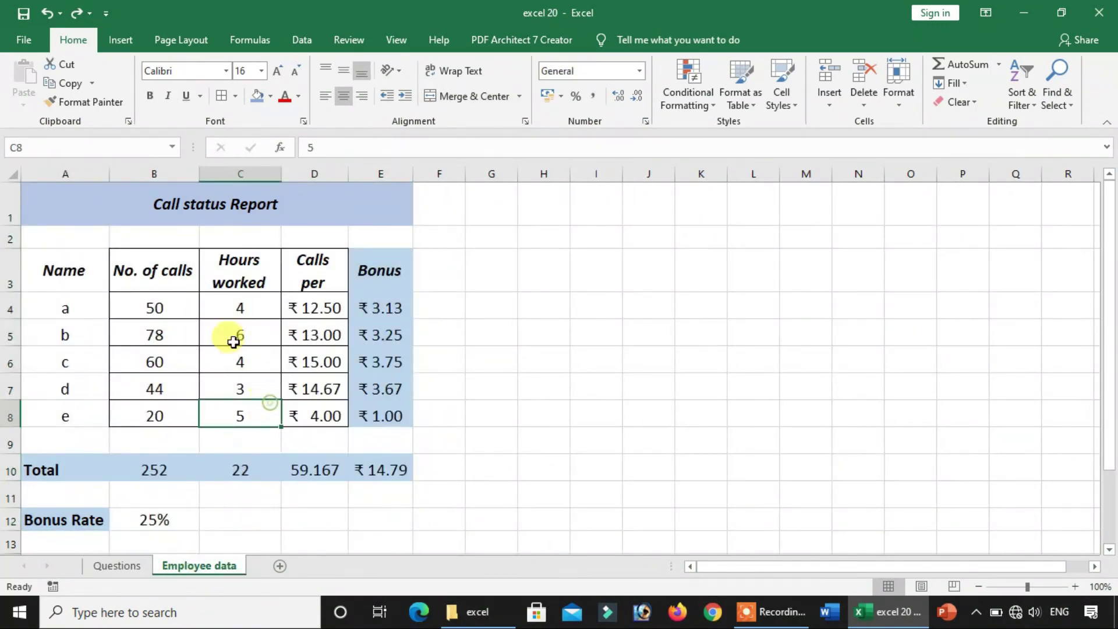
drag(89, 204, 355, 466)
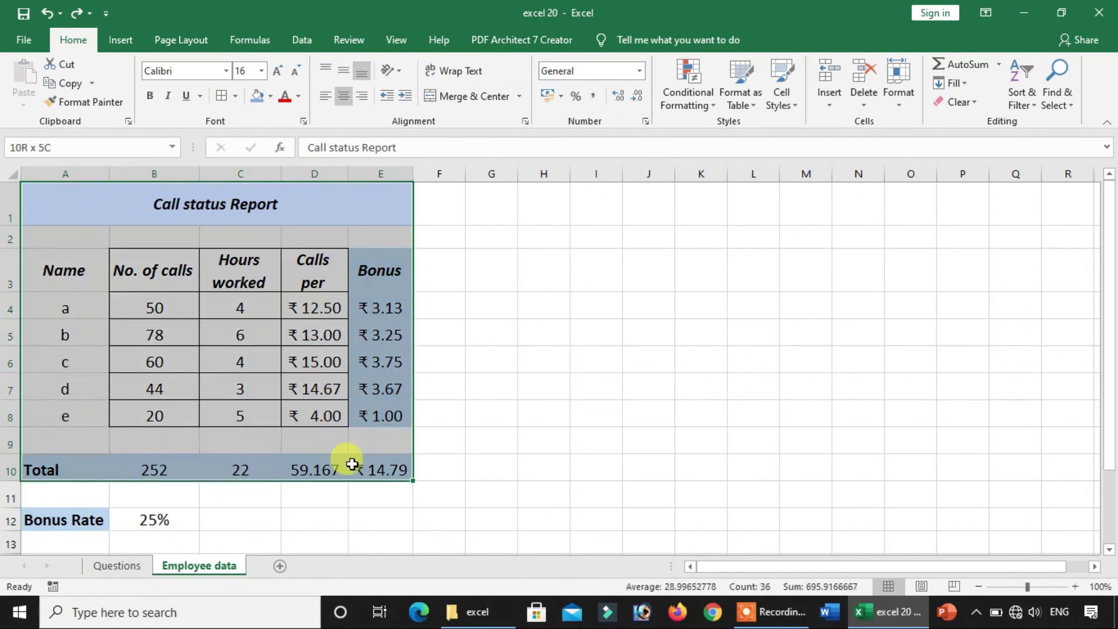